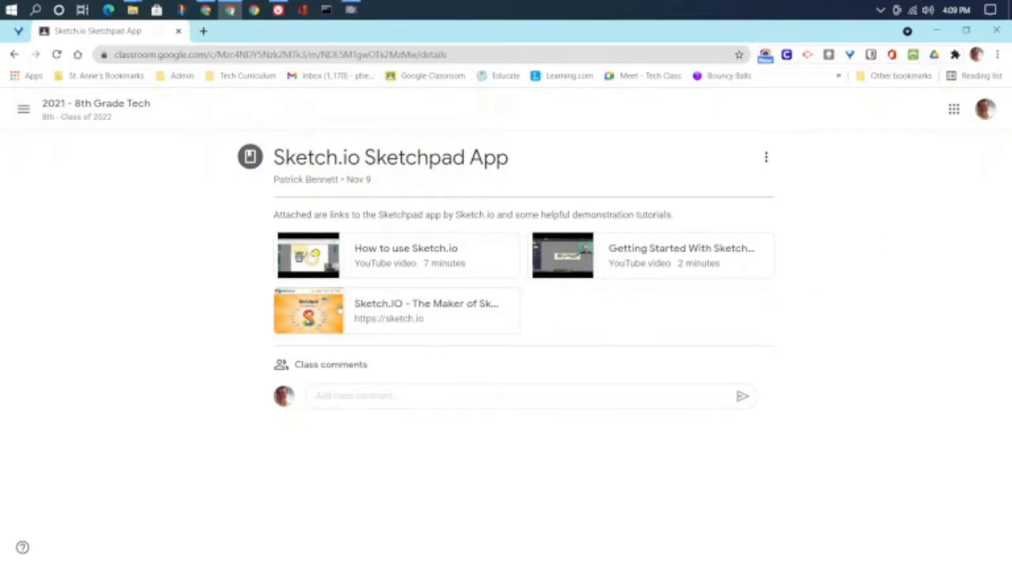
# Step: Open the 'Sketch.IO - The Maker of Sketchpad' link card from the Classroom assignment post
pyautogui.click(337, 308)
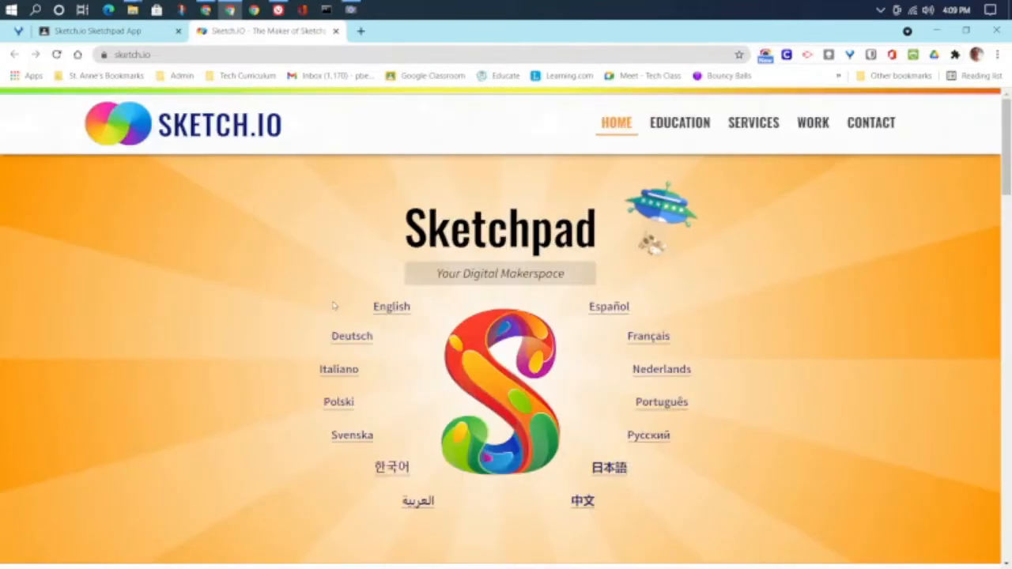
# Step: Launch Sketchpad in English, skipping the image reload and dismissing the upgrade popup
pyautogui.click(380, 307)
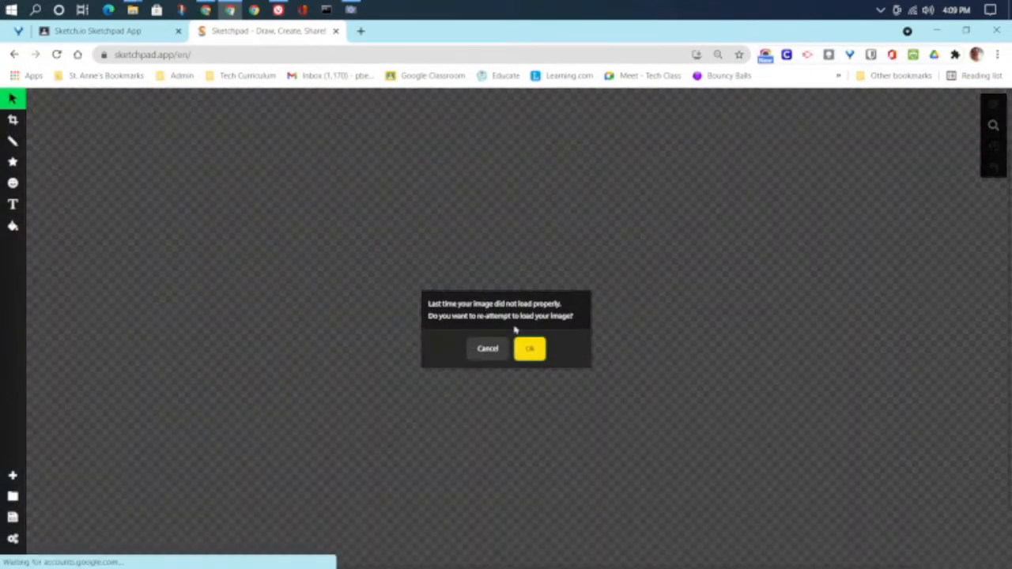
pyautogui.click(489, 349)
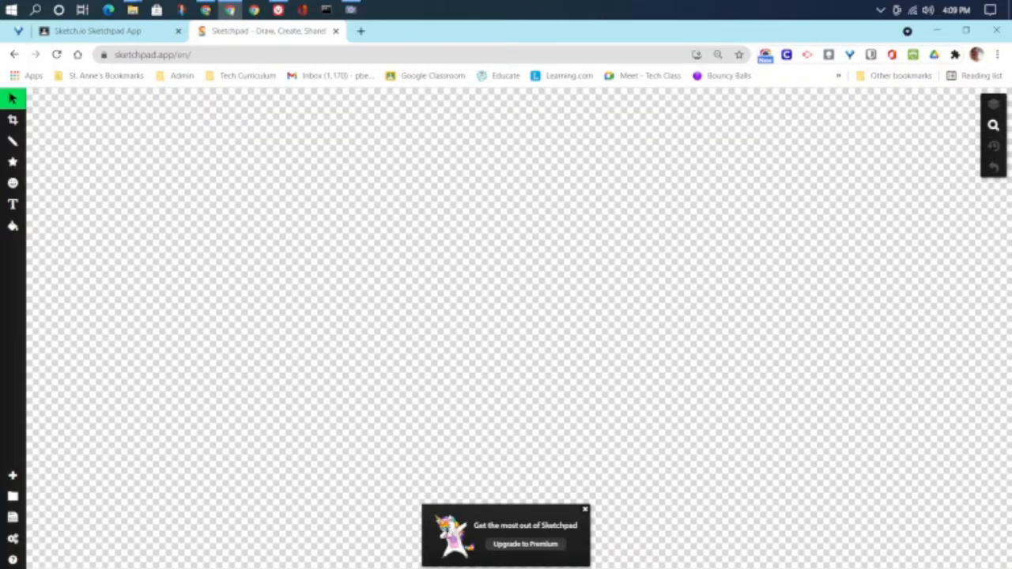
pyautogui.click(586, 510)
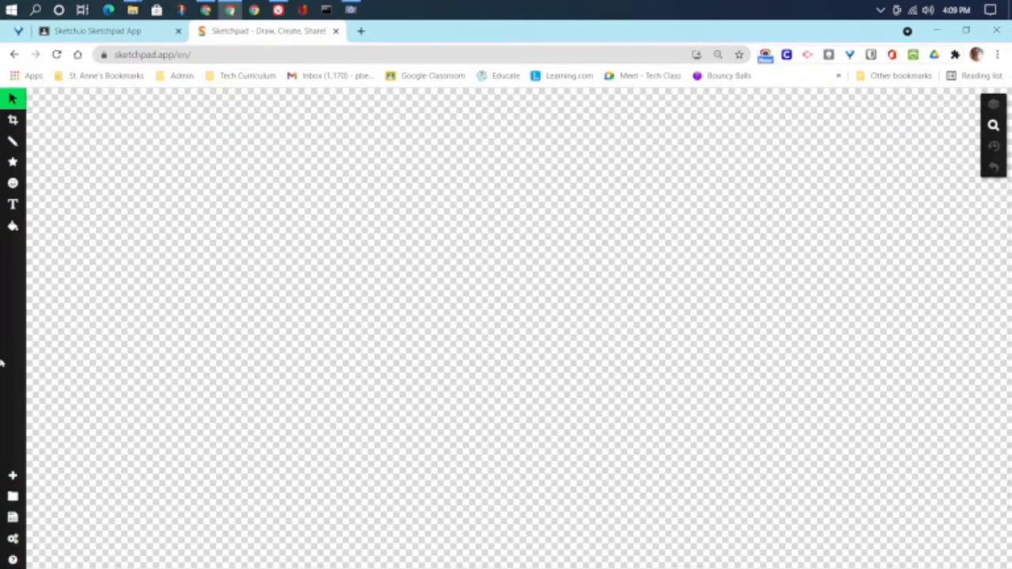
# Step: Create a new transparent canvas using the '12 x 14 (T-Shirt - Men's)' preset size
pyautogui.click(12, 475)
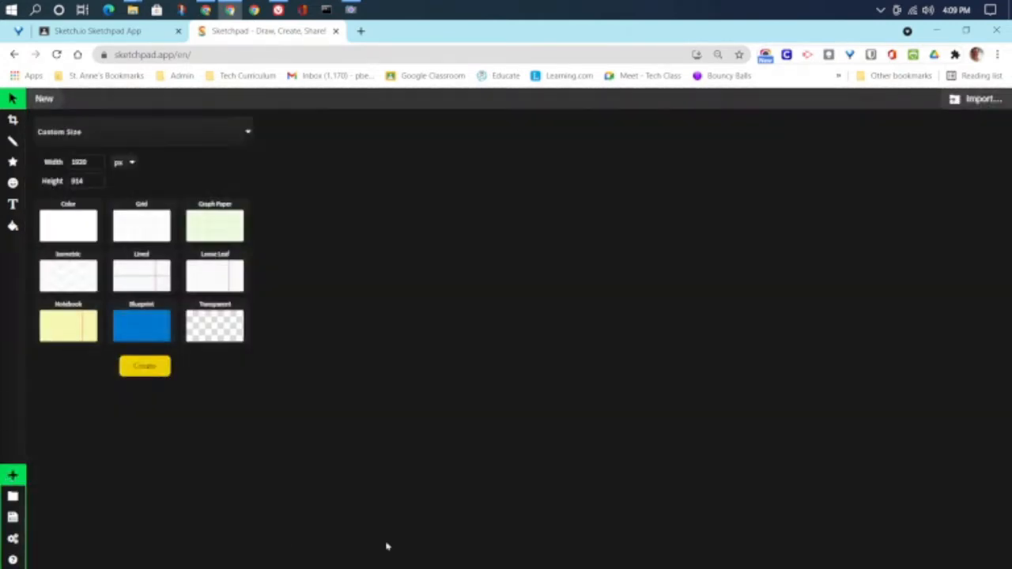
pyautogui.click(204, 328)
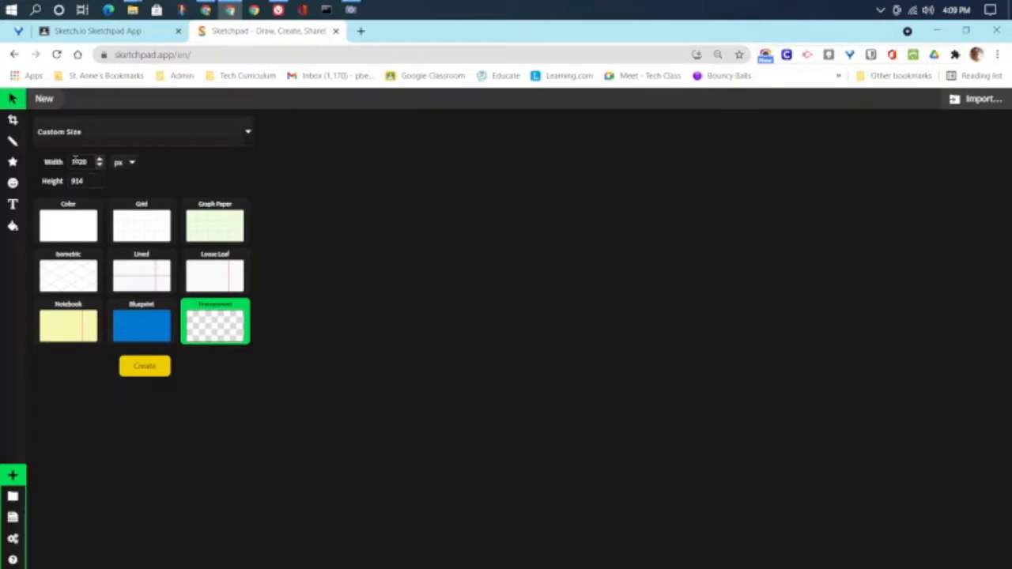
pyautogui.click(120, 162)
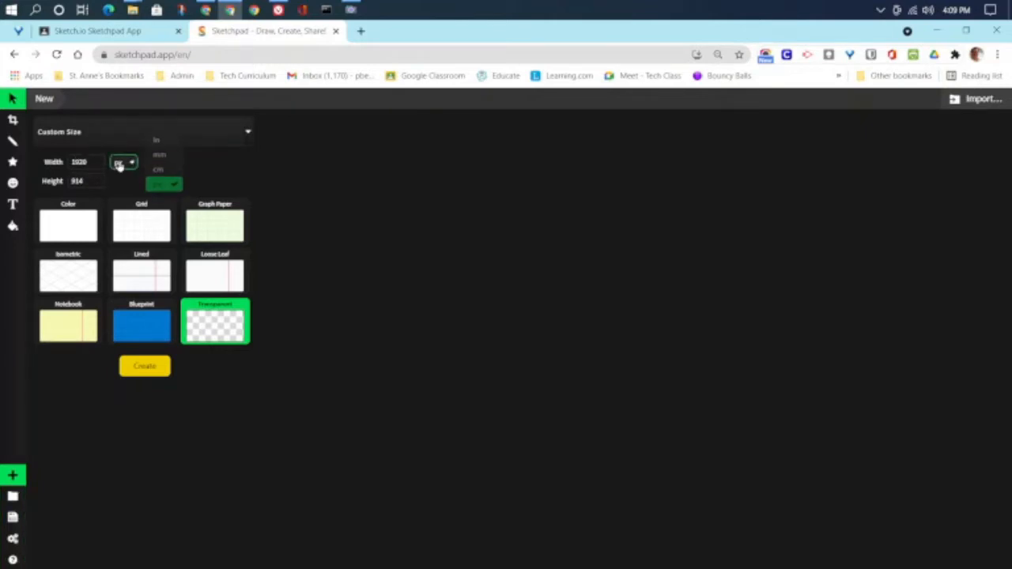
pyautogui.click(119, 163)
pyautogui.click(247, 132)
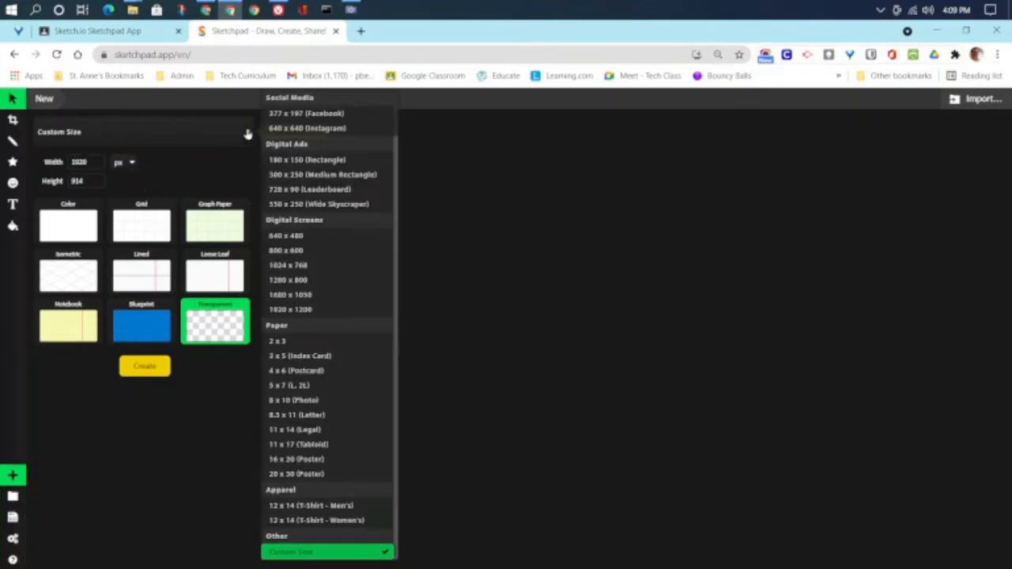
pyautogui.scroll(1, 340, 475)
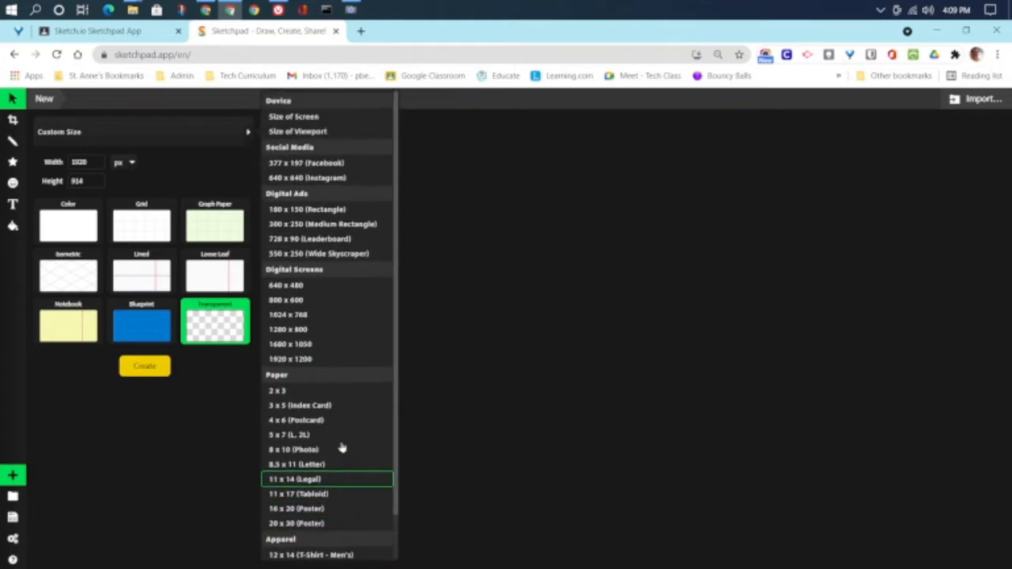
pyautogui.scroll(-1, 340, 474)
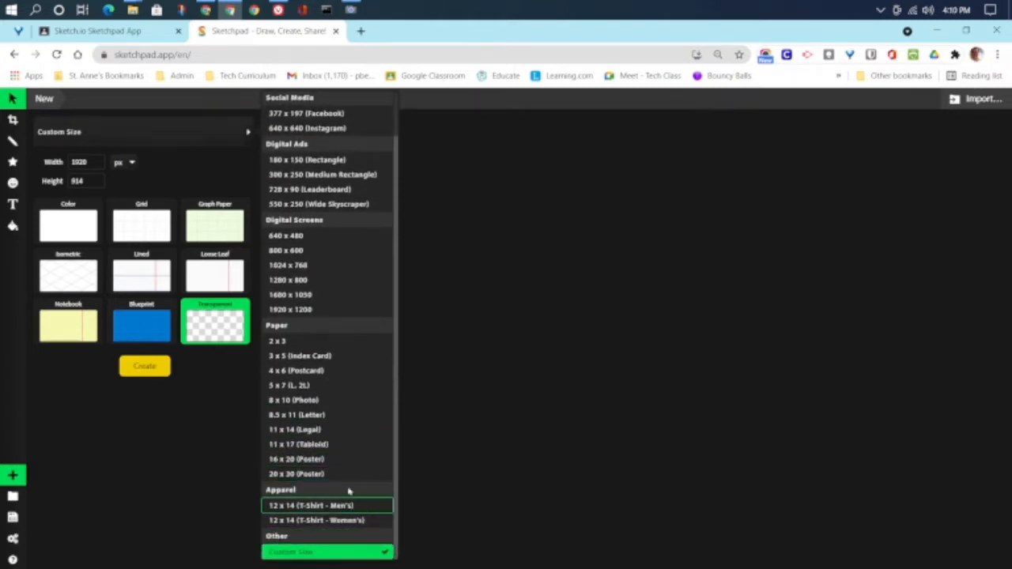
pyautogui.scroll(1, 335, 527)
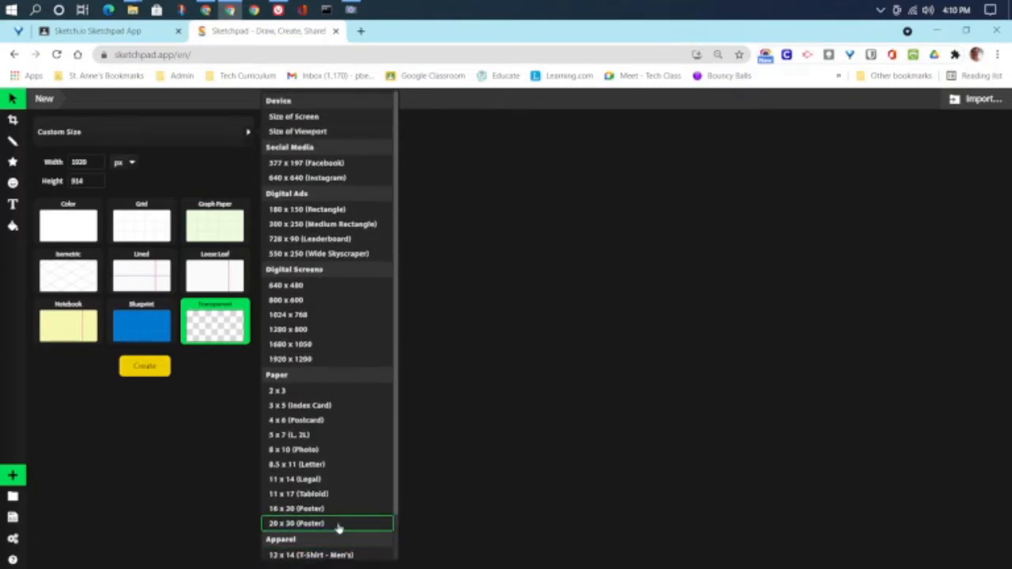
pyautogui.scroll(-1, 335, 527)
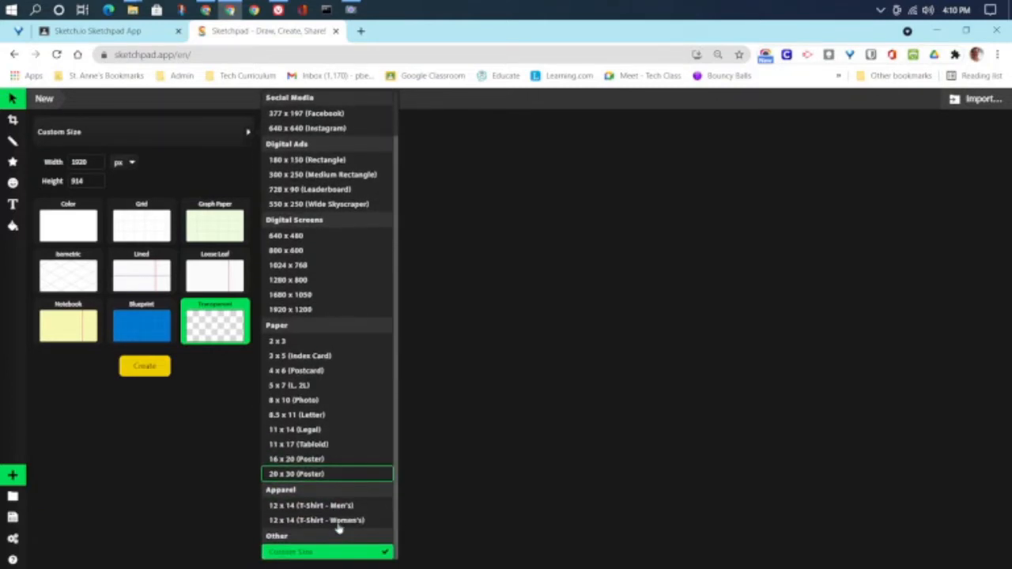
pyautogui.click(293, 506)
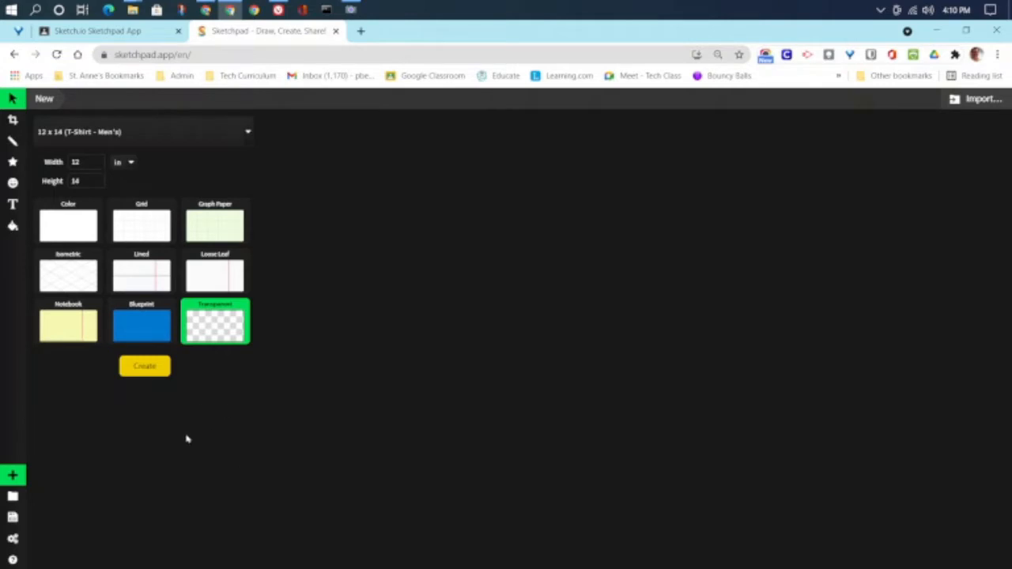
pyautogui.click(149, 369)
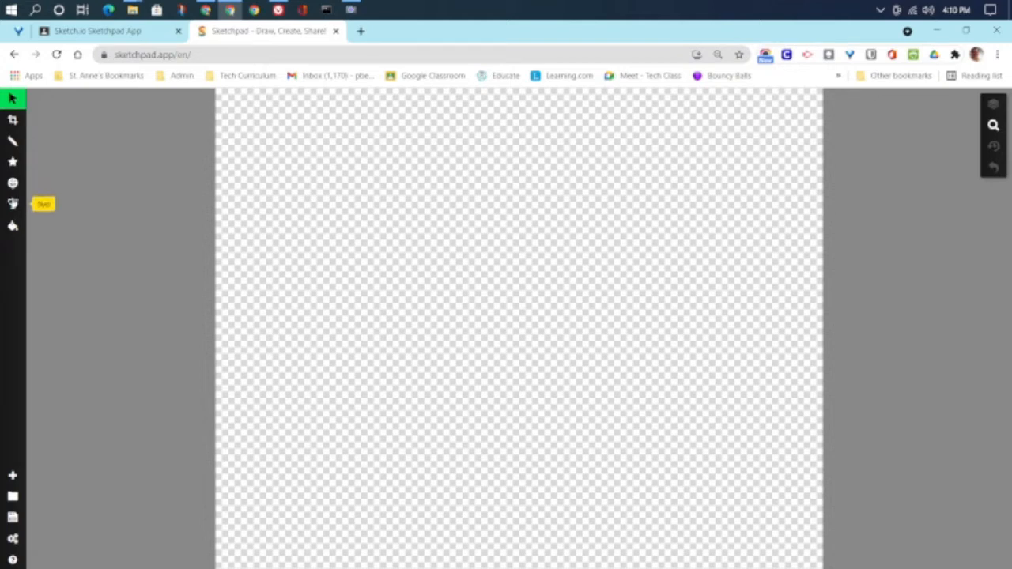
# Step: Switch the Pencil brush to Spirograph and draw a diagonal stroke across the canvas
pyautogui.click(14, 144)
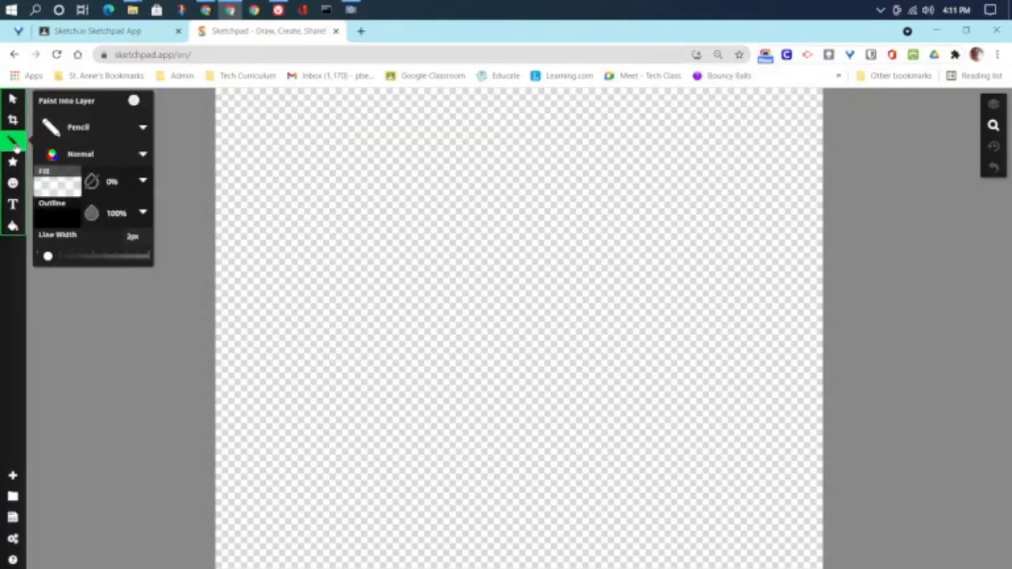
pyautogui.click(127, 132)
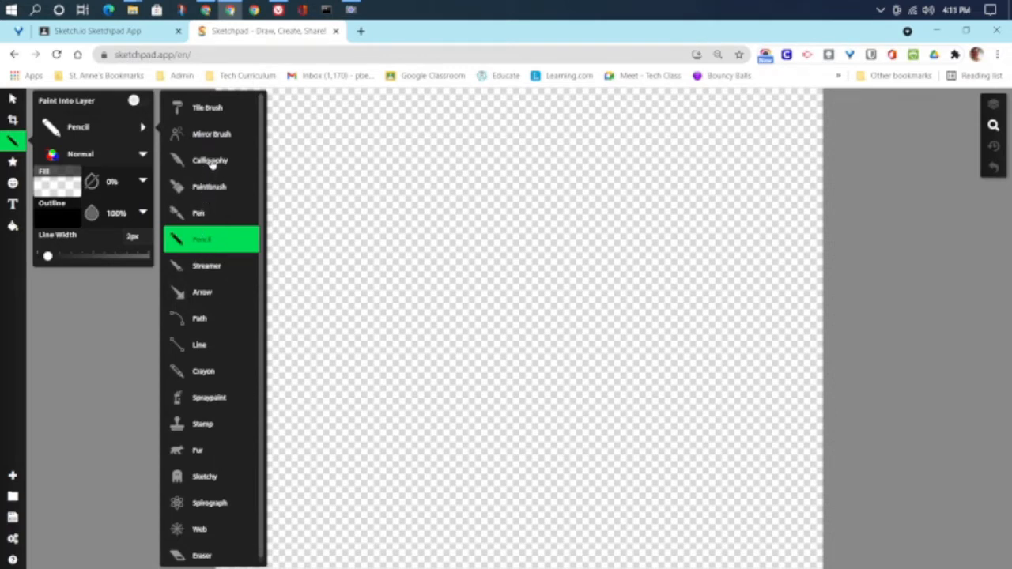
pyautogui.scroll(-1, 210, 353)
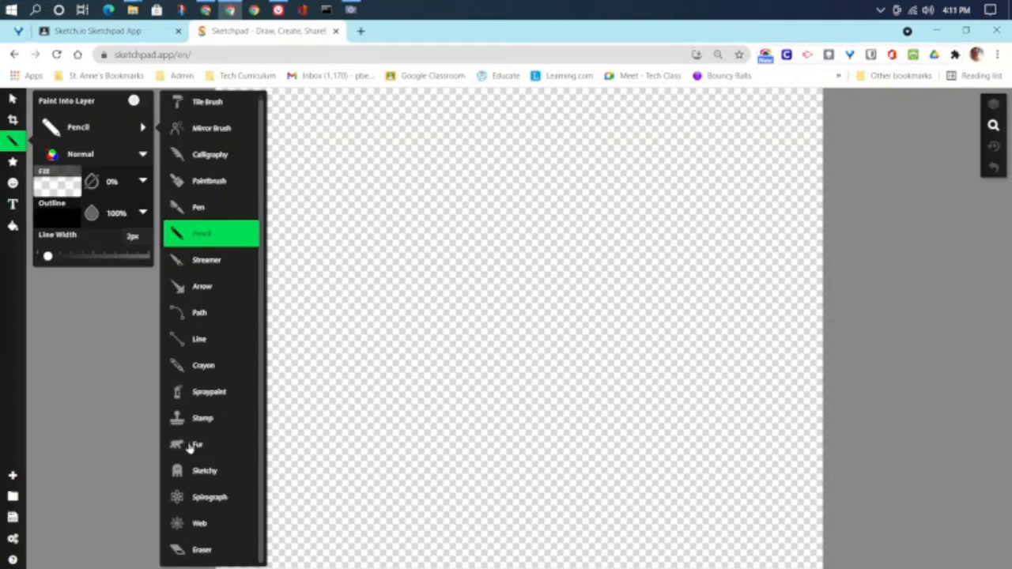
pyautogui.click(198, 498)
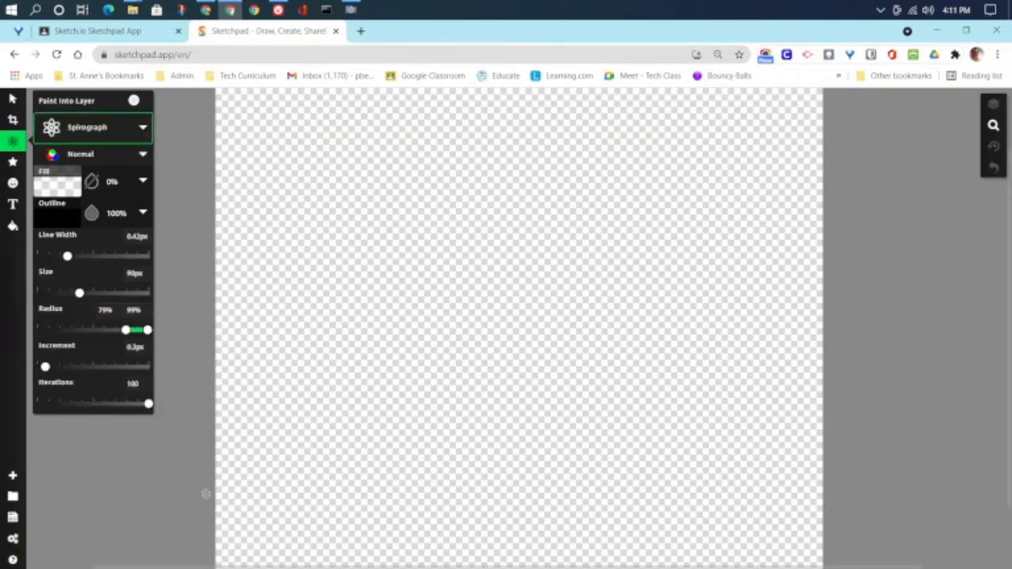
pyautogui.moveTo(365, 131)
pyautogui.mouseDown()
pyautogui.moveTo(393, 319)
pyautogui.moveTo(481, 394)
pyautogui.moveTo(574, 350)
pyautogui.moveTo(602, 252)
pyautogui.moveTo(551, 207)
pyautogui.moveTo(294, 307)
pyautogui.moveTo(468, 463)
pyautogui.moveTo(645, 431)
pyautogui.moveTo(689, 295)
pyautogui.moveTo(614, 190)
pyautogui.moveTo(702, 116)
pyautogui.moveTo(765, 252)
pyautogui.moveTo(637, 321)
pyautogui.moveTo(569, 197)
pyautogui.moveTo(401, 141)
pyautogui.moveTo(340, 260)
pyautogui.moveTo(514, 358)
pyautogui.moveTo(502, 272)
pyautogui.moveTo(446, 264)
pyautogui.moveTo(467, 190)
pyautogui.moveTo(592, 245)
pyautogui.moveTo(620, 325)
pyautogui.moveTo(532, 421)
pyautogui.moveTo(391, 387)
pyautogui.moveTo(444, 511)
pyautogui.moveTo(718, 431)
pyautogui.mouseUp()
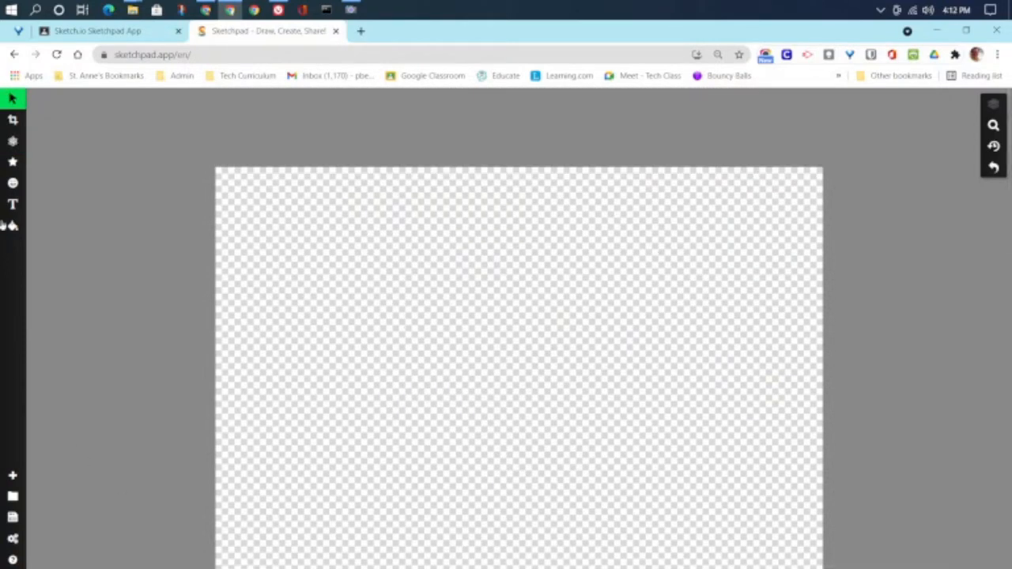
# Step: Draw a Spiral shape on the right side of the canvas
pyautogui.click(12, 163)
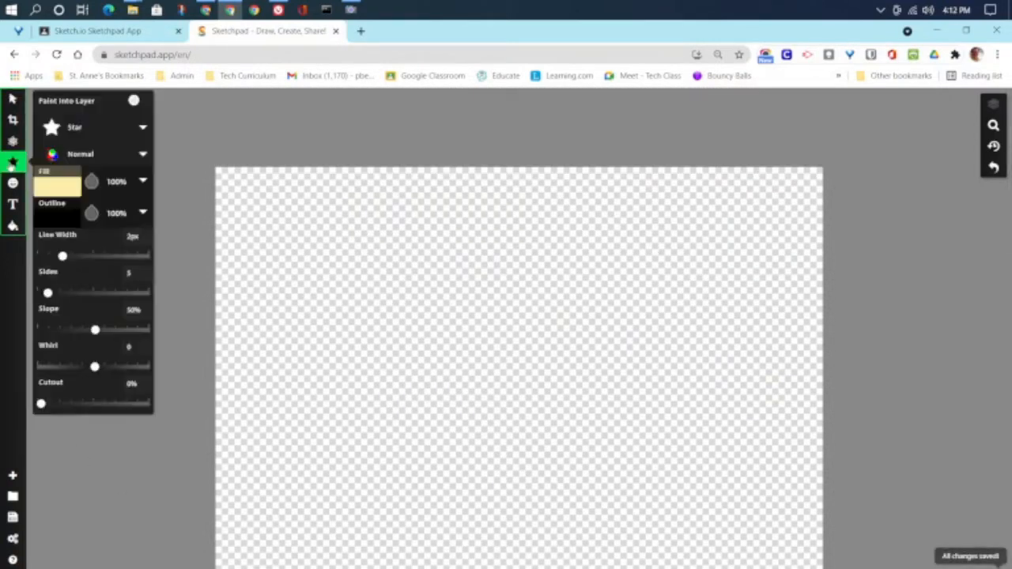
pyautogui.click(79, 128)
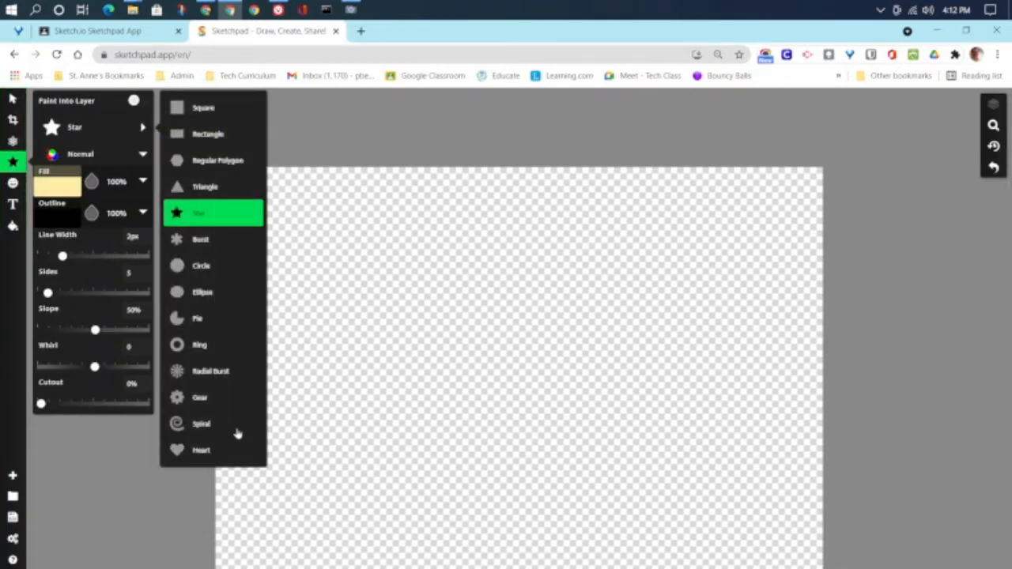
pyautogui.click(204, 423)
pyautogui.moveTo(663, 370); pyautogui.dragTo(607, 324)
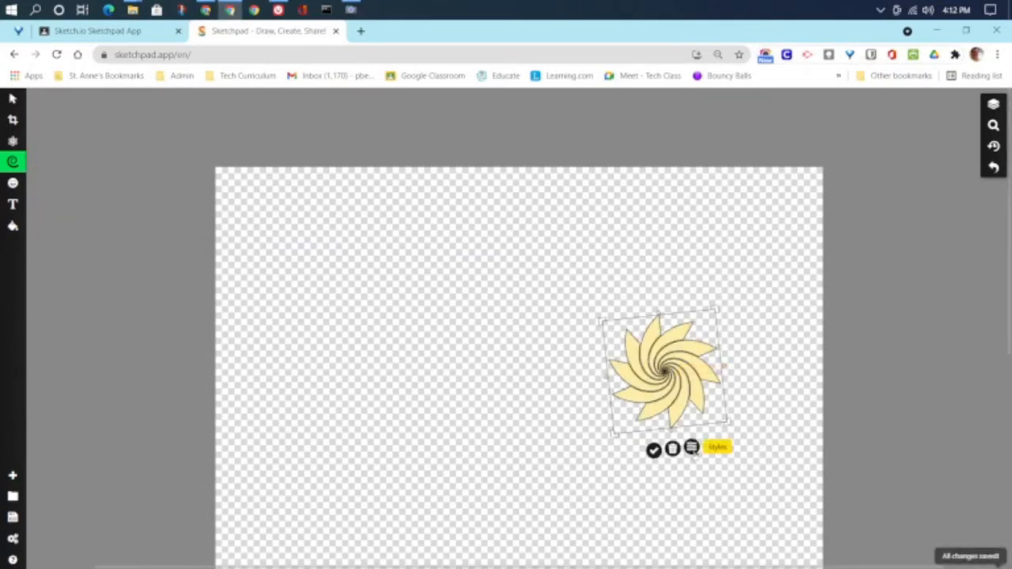
# Step: Style the spiral with 0.63 coils, 7 sides and a 5.5px line width
pyautogui.click(693, 448)
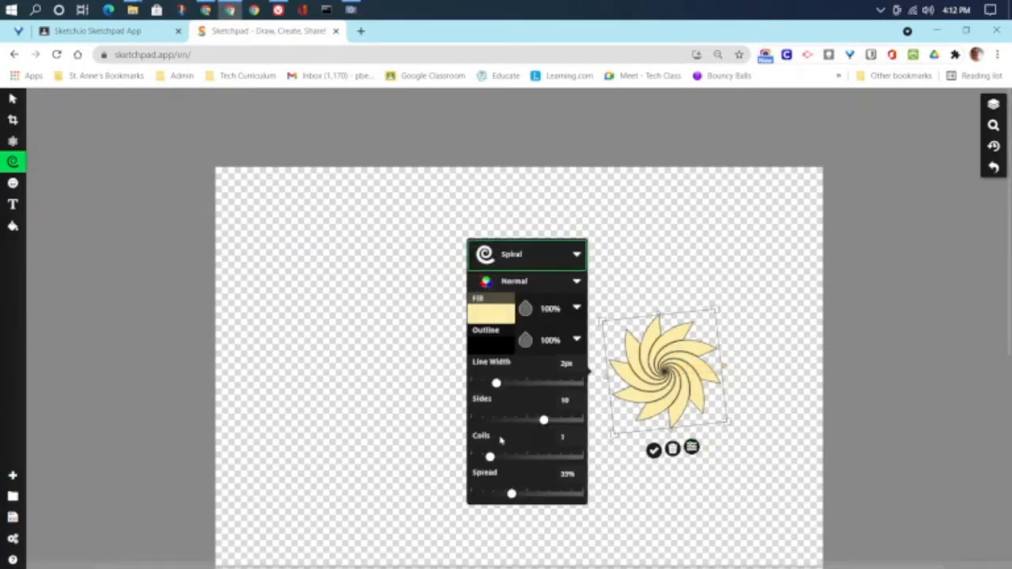
pyautogui.moveTo(494, 464)
pyautogui.mouseDown()
pyautogui.moveTo(508, 465)
pyautogui.moveTo(482, 465)
pyautogui.mouseUp()
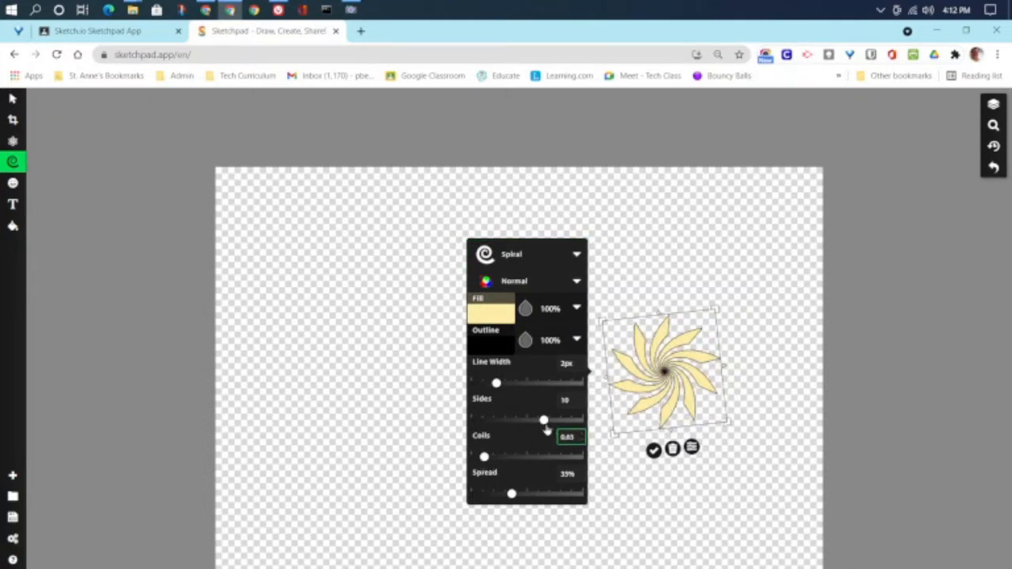
pyautogui.moveTo(543, 420); pyautogui.dragTo(519, 421)
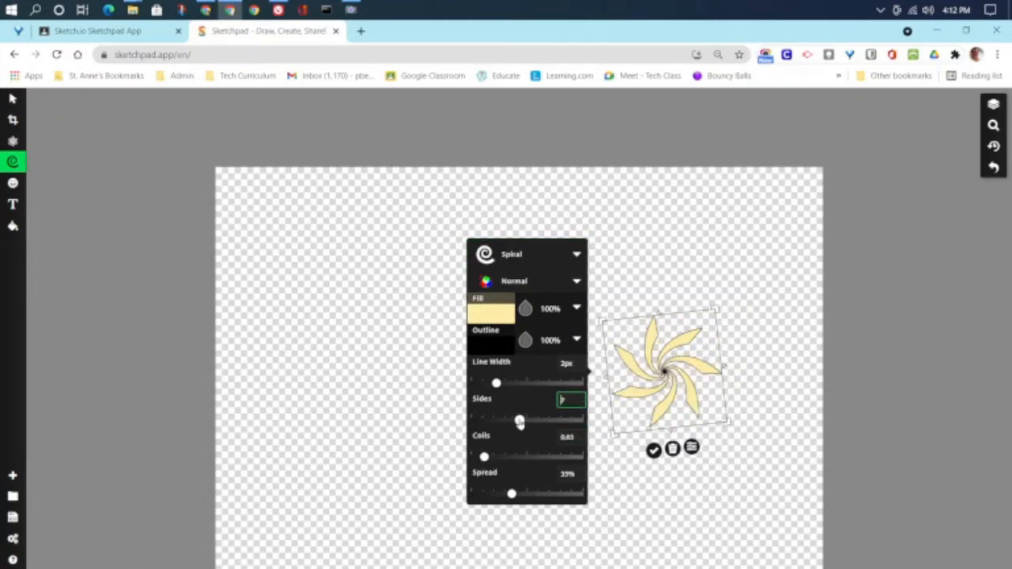
pyautogui.click(495, 384)
pyautogui.moveTo(496, 383); pyautogui.dragTo(503, 384)
pyautogui.click(388, 346)
pyautogui.click(13, 162)
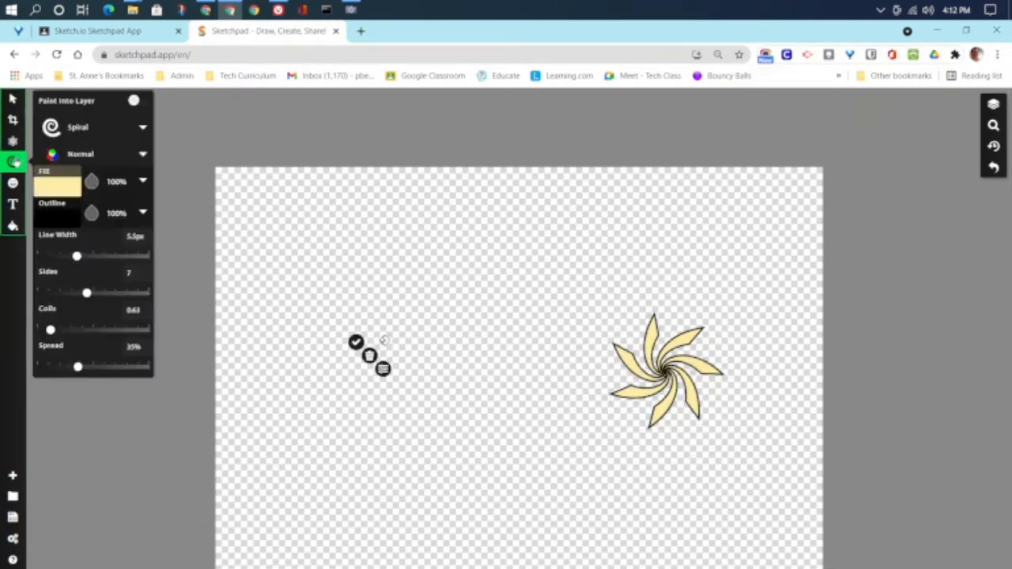
pyautogui.click(67, 135)
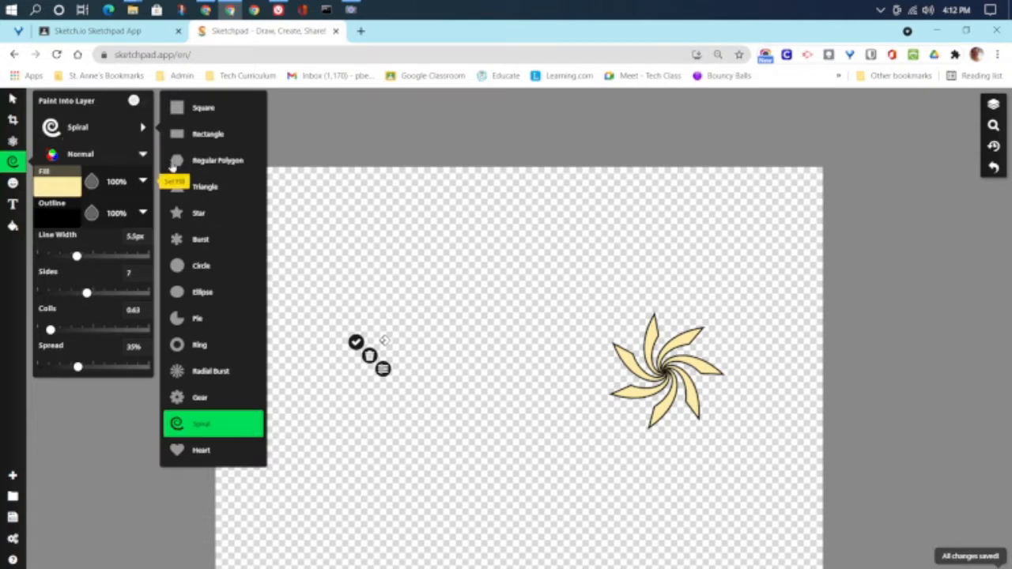
# Step: Set the Star shape to red fill, blue 11px outline and 10 sides
pyautogui.click(203, 224)
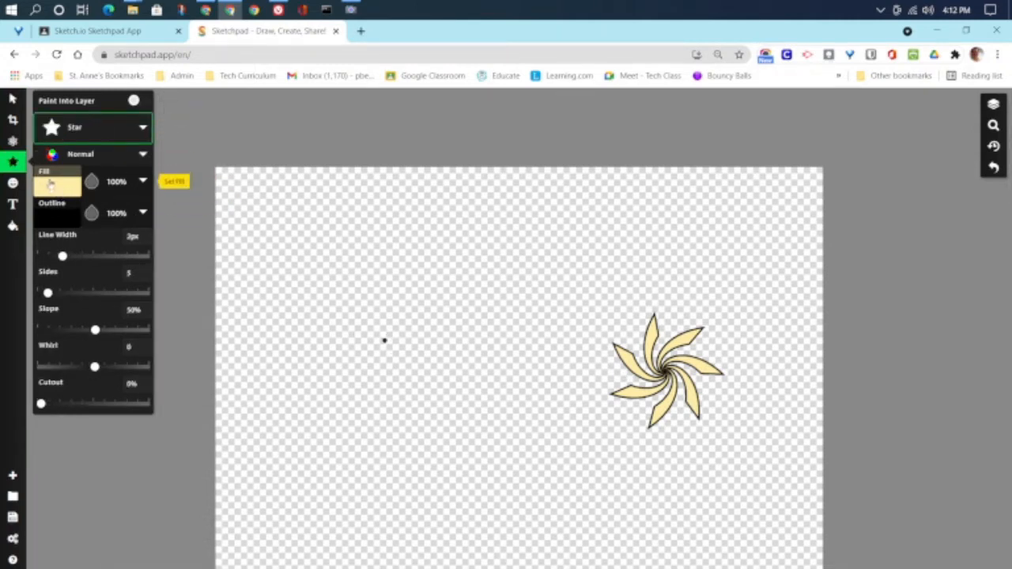
pyautogui.click(56, 182)
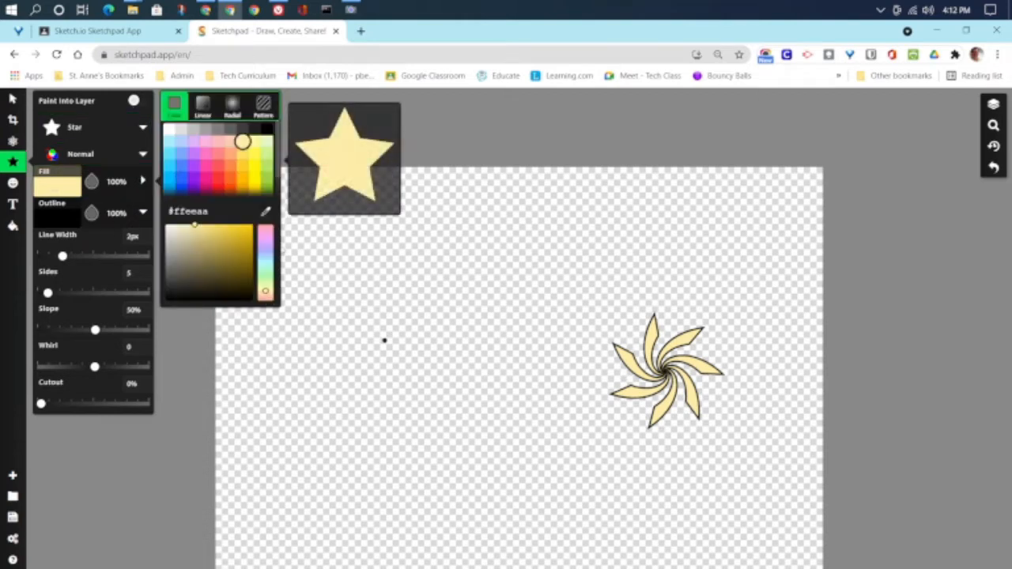
pyautogui.click(223, 184)
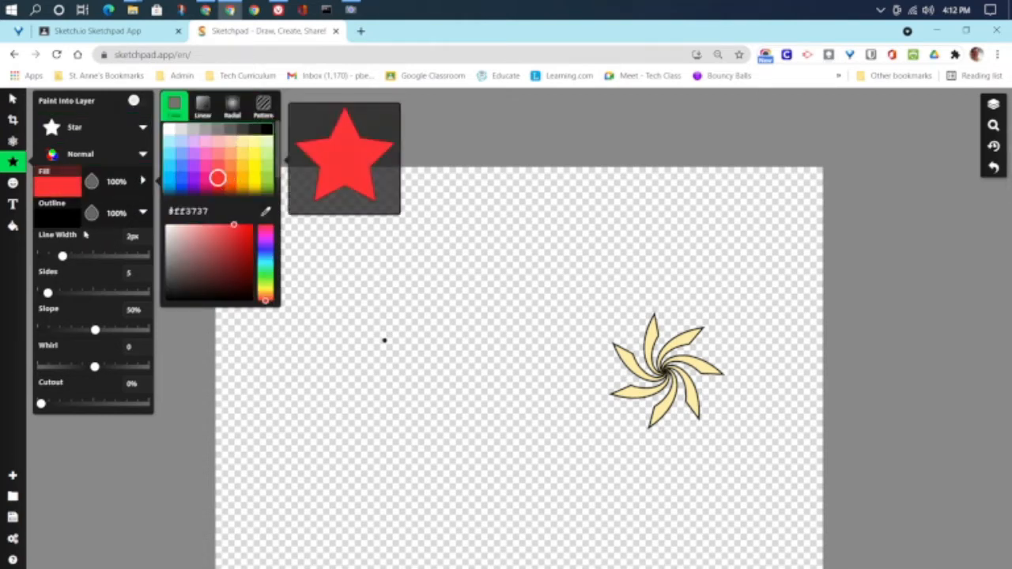
pyautogui.click(76, 222)
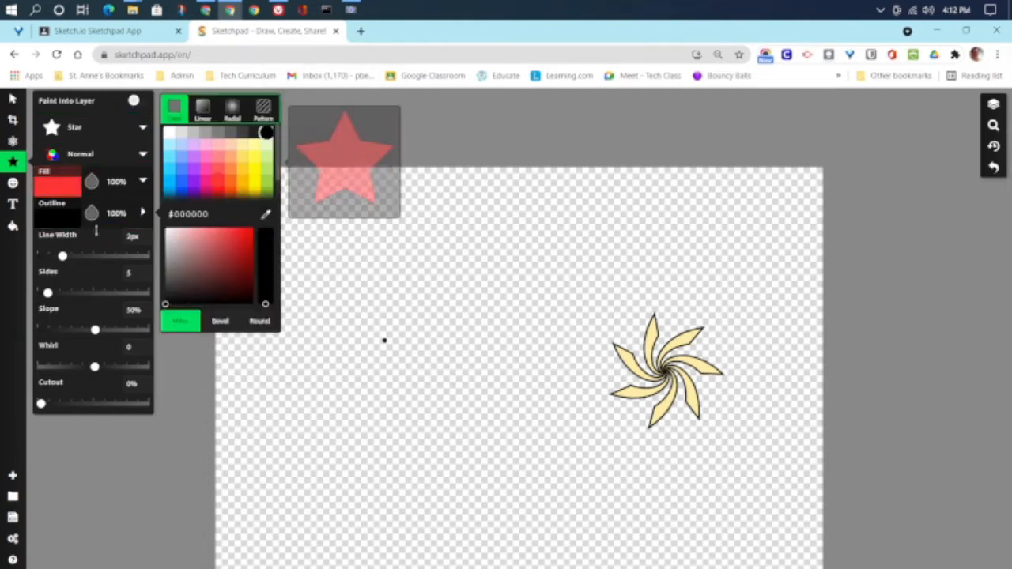
pyautogui.click(181, 191)
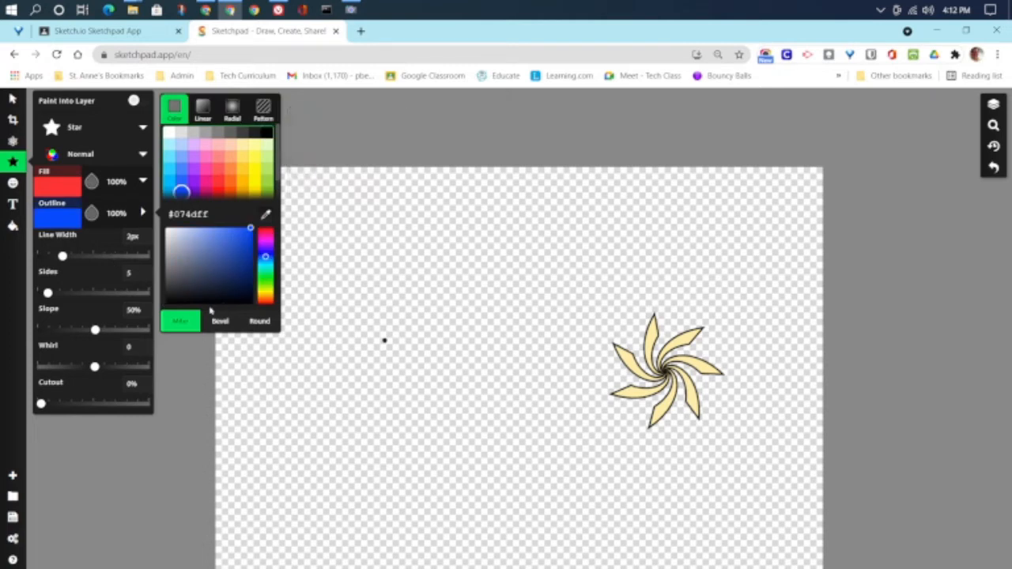
pyautogui.moveTo(62, 256); pyautogui.dragTo(89, 257)
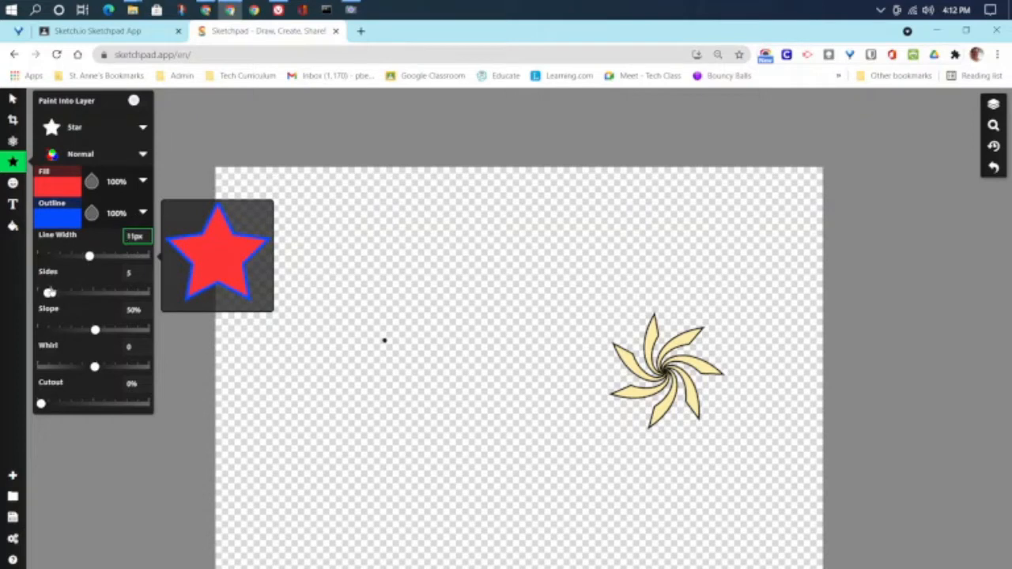
pyautogui.moveTo(48, 293); pyautogui.dragTo(58, 292)
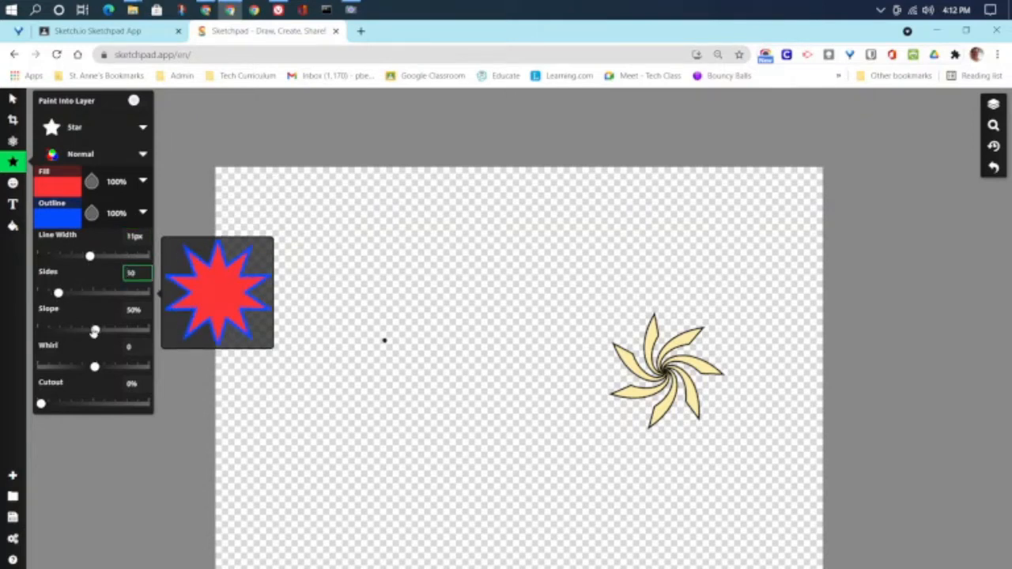
pyautogui.moveTo(95, 330); pyautogui.dragTo(79, 332)
# Step: Draw a large 10-point star, then undo repeatedly until the canvas is empty
pyautogui.moveTo(393, 290); pyautogui.dragTo(401, 439)
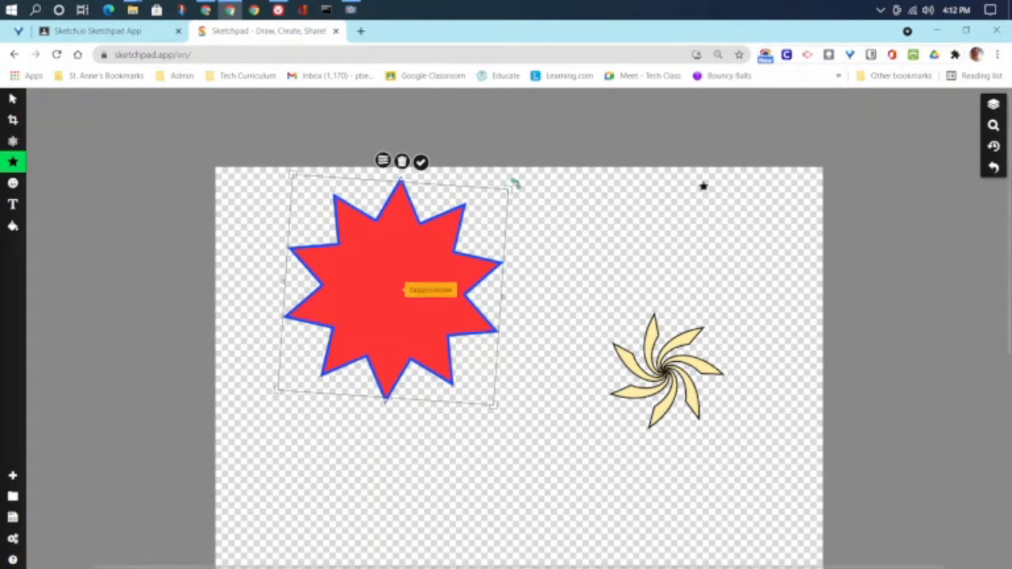
pyautogui.click(993, 167)
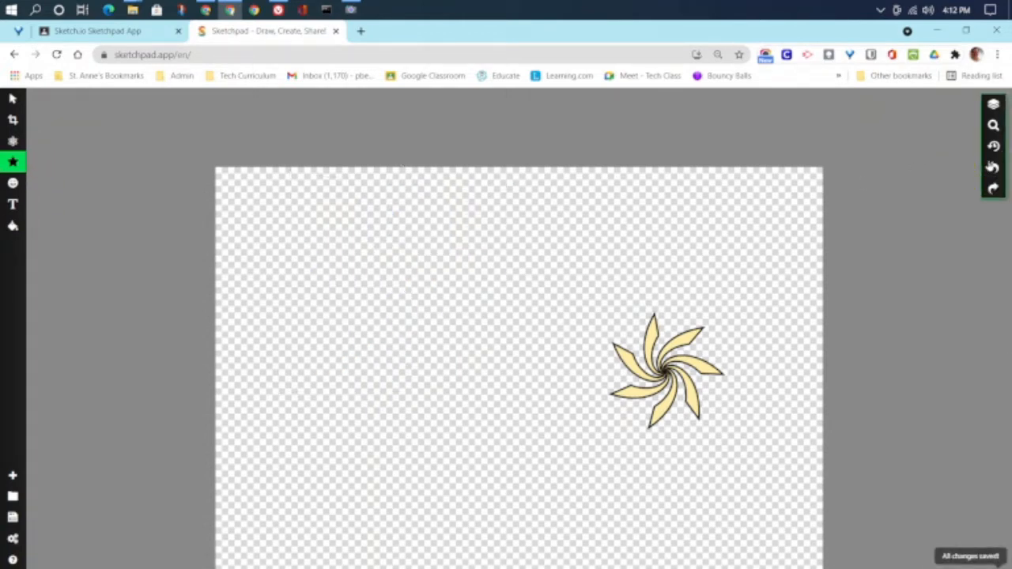
pyautogui.click(994, 167)
pyautogui.click(994, 167)
pyautogui.click(994, 166)
pyautogui.click(994, 167)
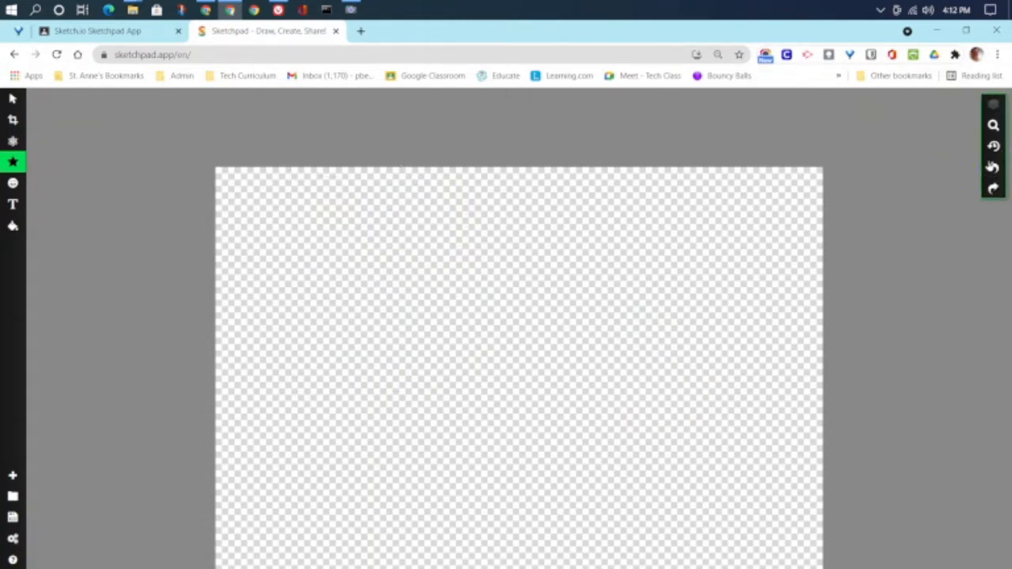
pyautogui.scroll(-1, 811, 427)
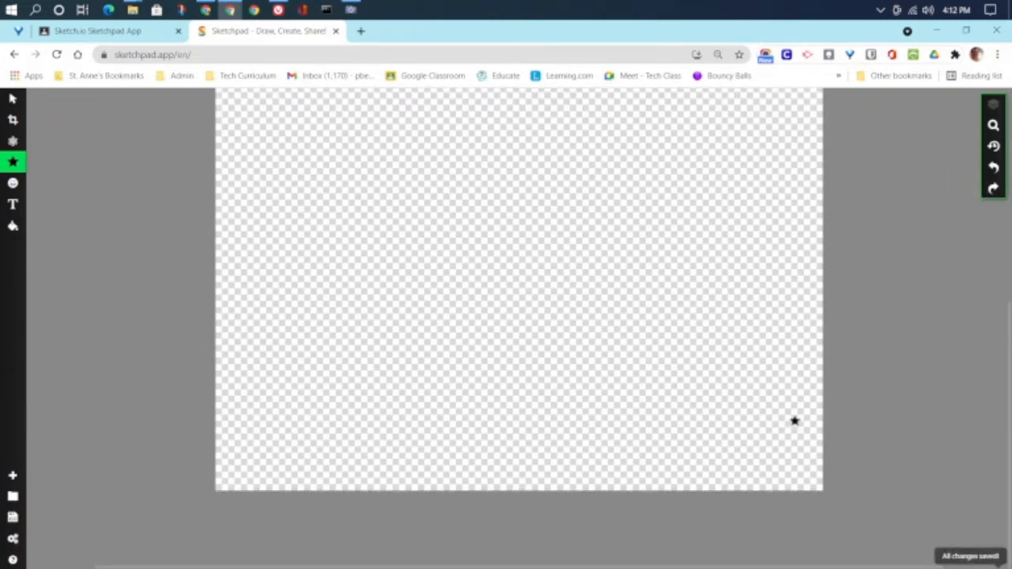
pyautogui.scroll(1, 794, 421)
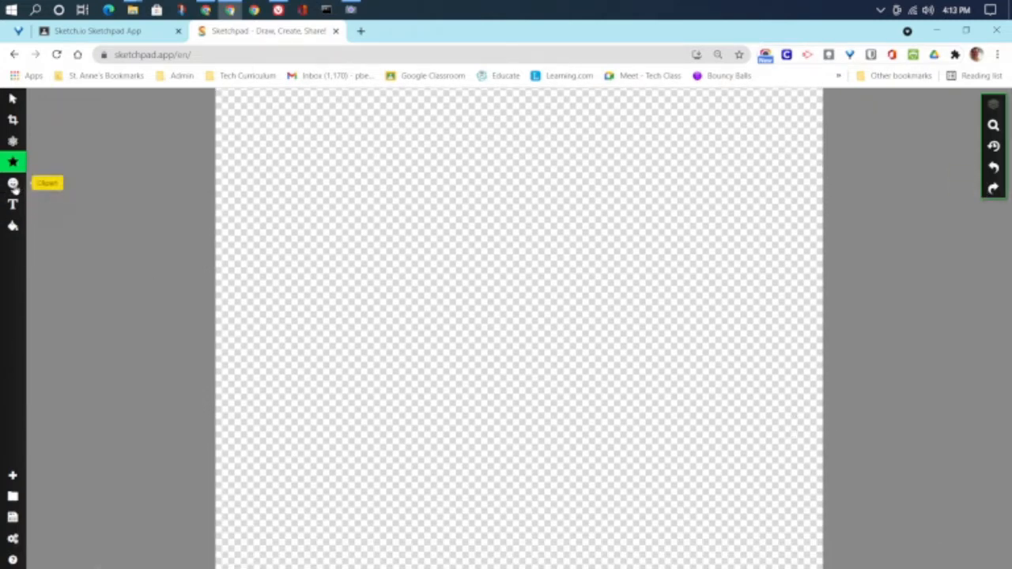
# Step: Search the clipart for 'pizza' and select the pepperoni slice graphic
pyautogui.click(13, 185)
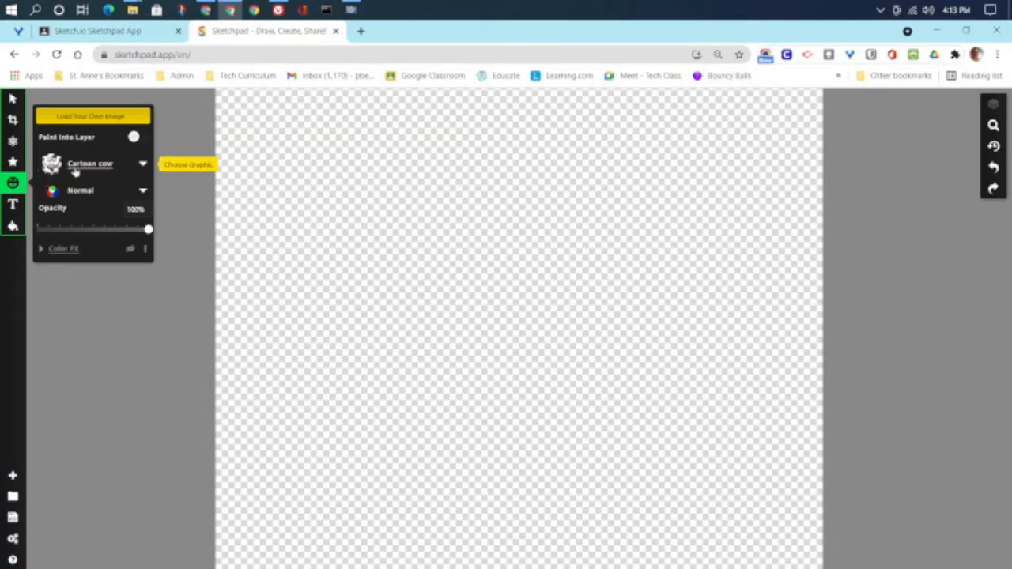
pyautogui.click(90, 165)
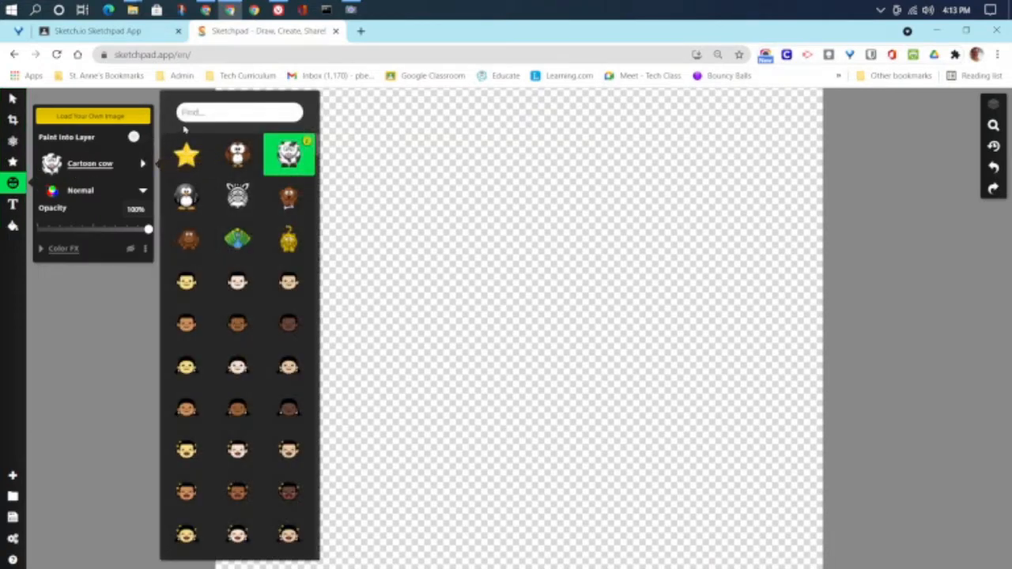
pyautogui.click(211, 114)
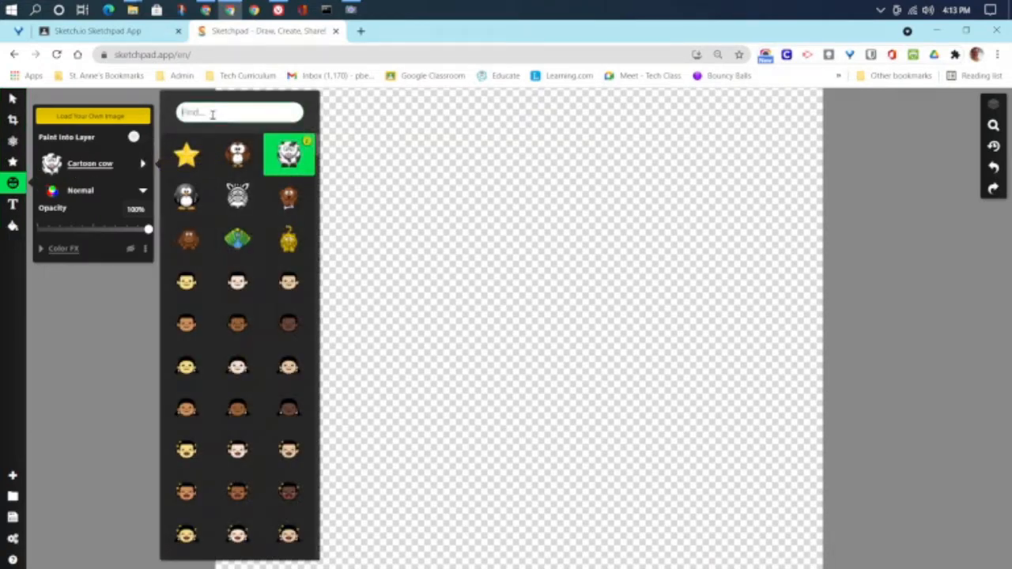
pyautogui.write('pizza')
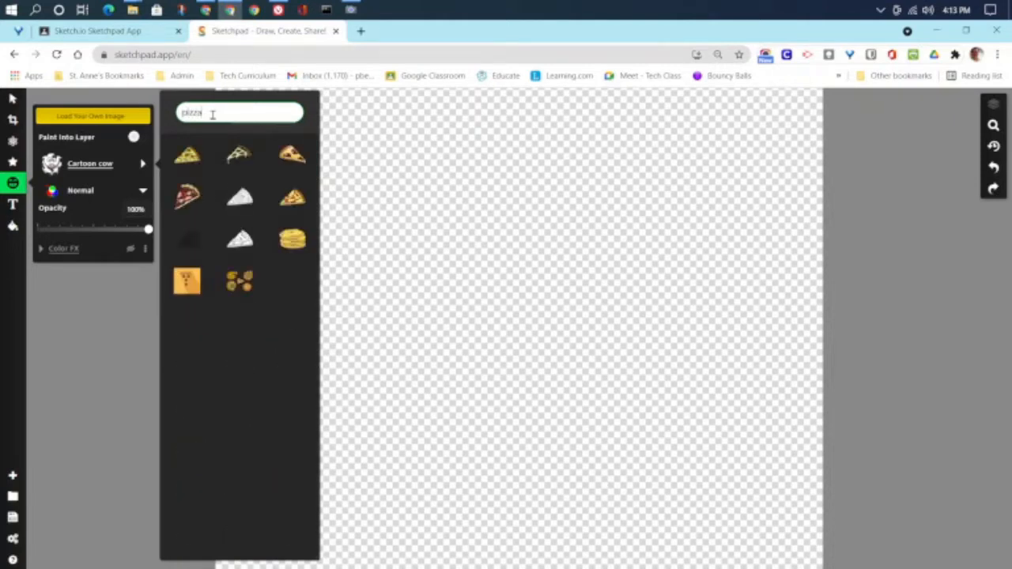
pyautogui.click(294, 162)
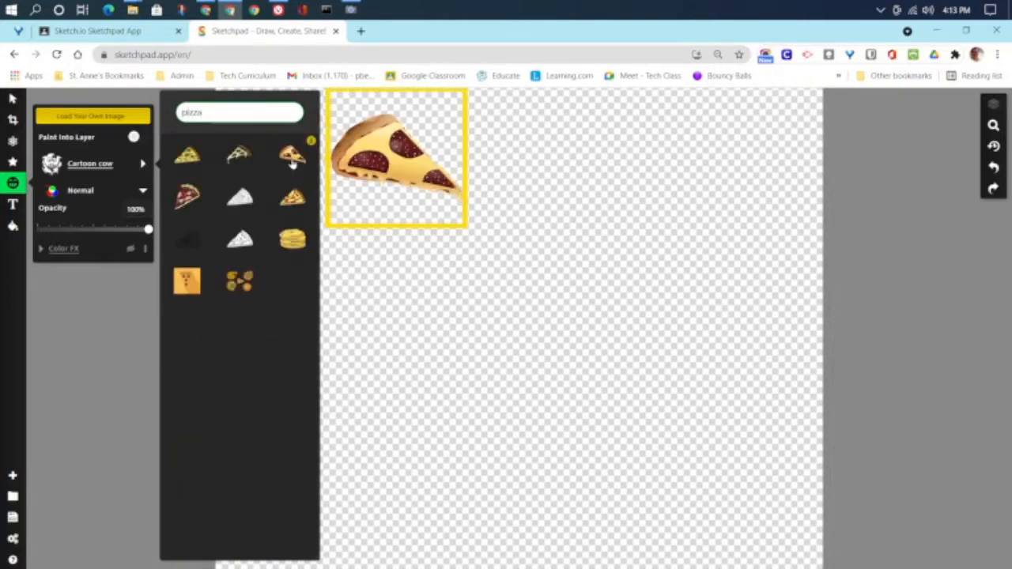
pyautogui.moveTo(241, 281)
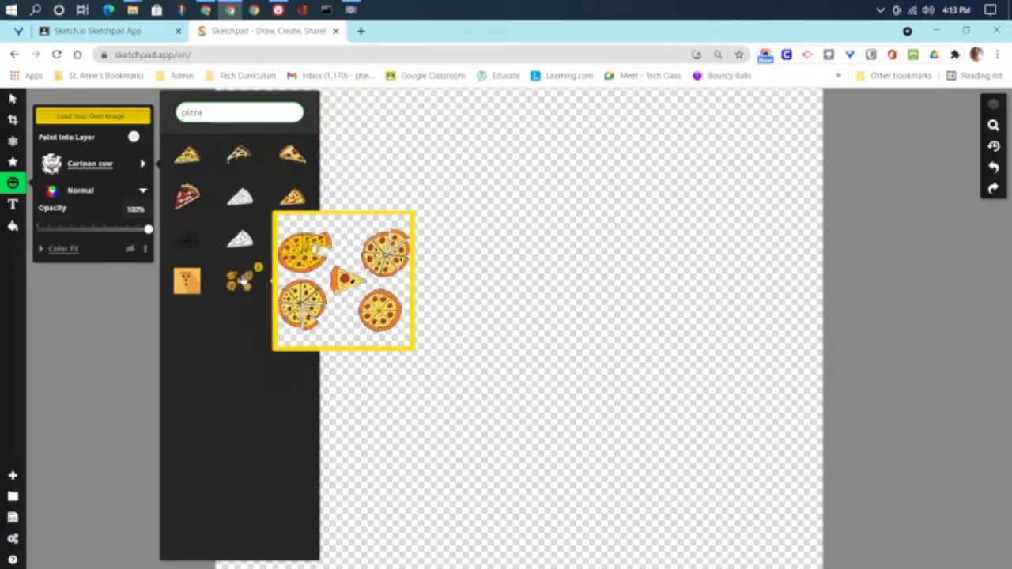
pyautogui.moveTo(292, 160)
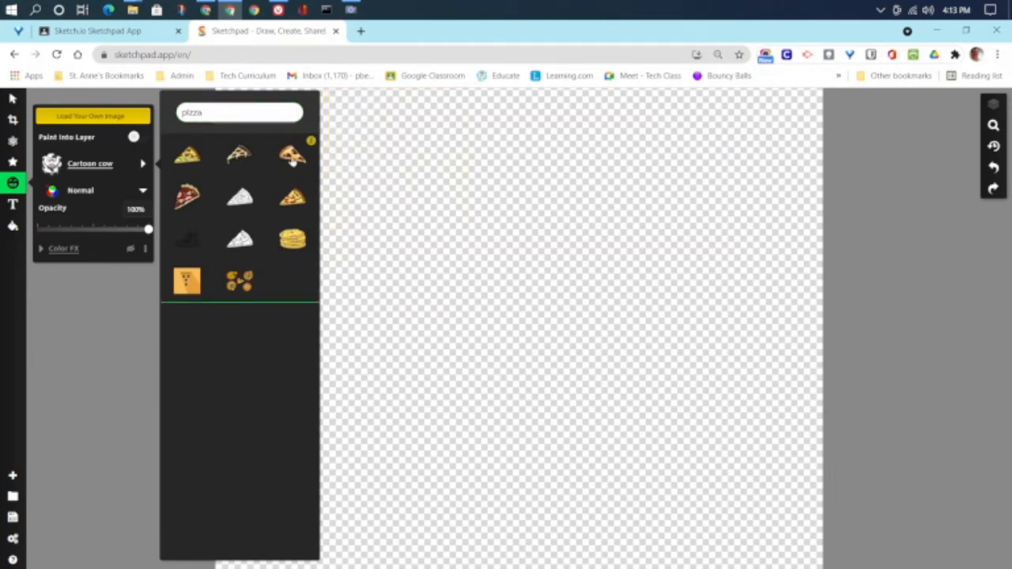
pyautogui.click(293, 157)
# Step: Stamp two pizza slices and arrange one below the other
pyautogui.moveTo(302, 158); pyautogui.dragTo(472, 258)
pyautogui.moveTo(320, 164); pyautogui.dragTo(503, 275)
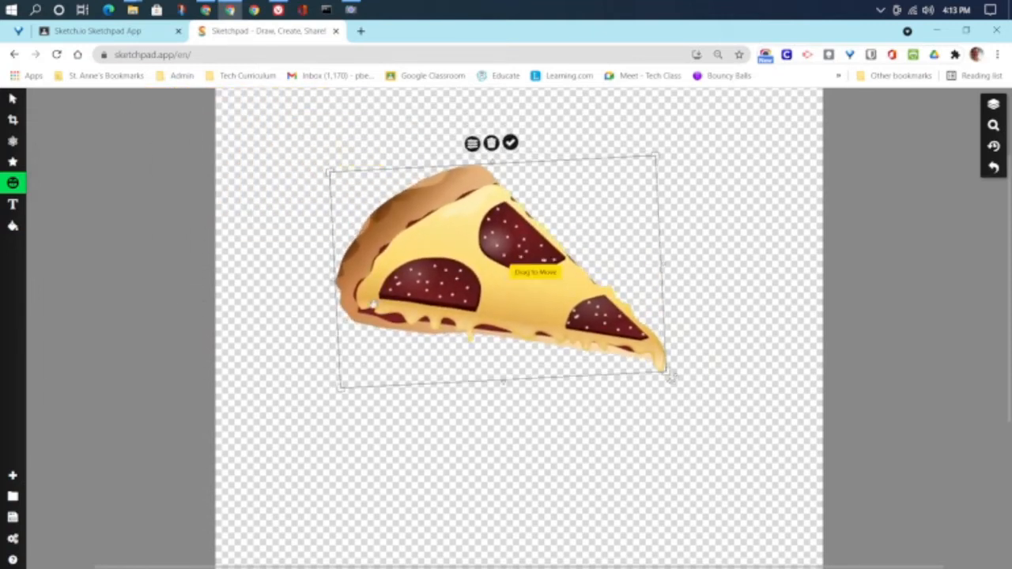
pyautogui.moveTo(277, 132); pyautogui.dragTo(479, 175)
pyautogui.moveTo(282, 152); pyautogui.dragTo(434, 185)
pyautogui.scroll(-2, 678, 408)
pyautogui.scroll(3, 677, 411)
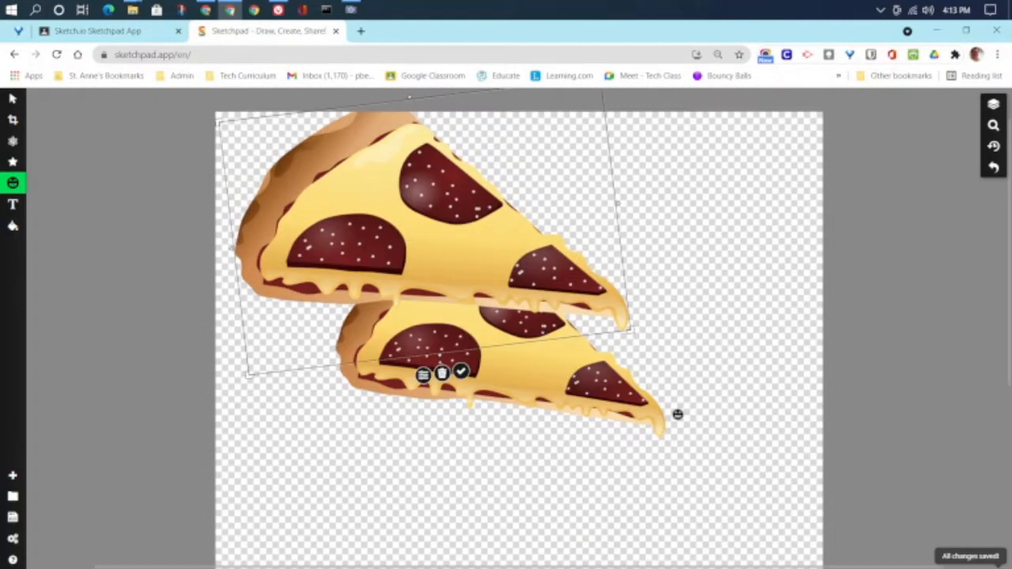
pyautogui.moveTo(507, 162); pyautogui.dragTo(558, 411)
# Step: Stamp a third, larger pizza slice and resize it on the right
pyautogui.moveTo(438, 167)
pyautogui.mouseDown()
pyautogui.moveTo(718, 285)
pyautogui.moveTo(736, 313)
pyautogui.mouseUp()
pyautogui.moveTo(413, 151)
pyautogui.mouseDown()
pyautogui.moveTo(577, 320)
pyautogui.moveTo(537, 340)
pyautogui.mouseUp()
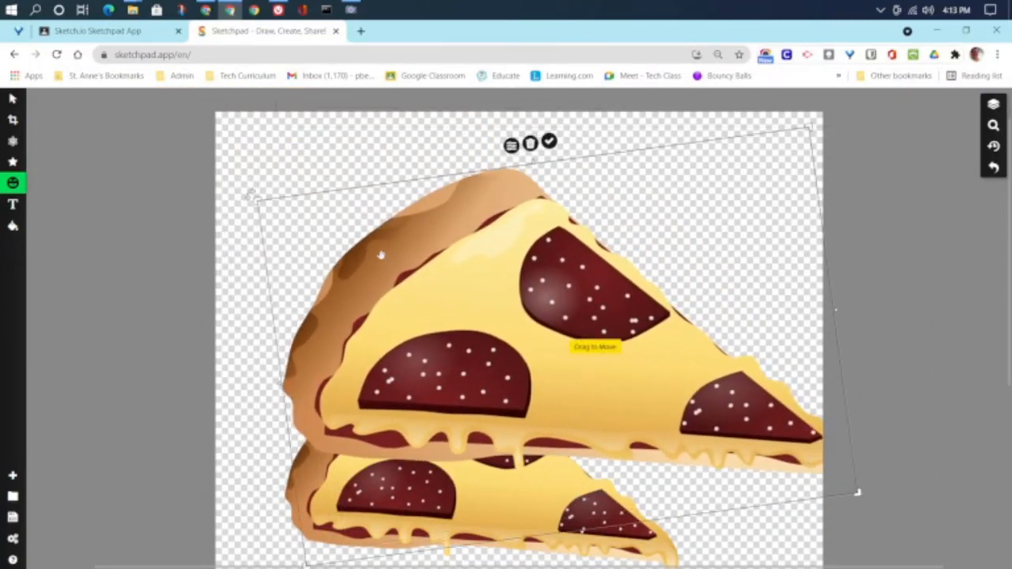
pyautogui.moveTo(256, 199); pyautogui.dragTo(427, 246)
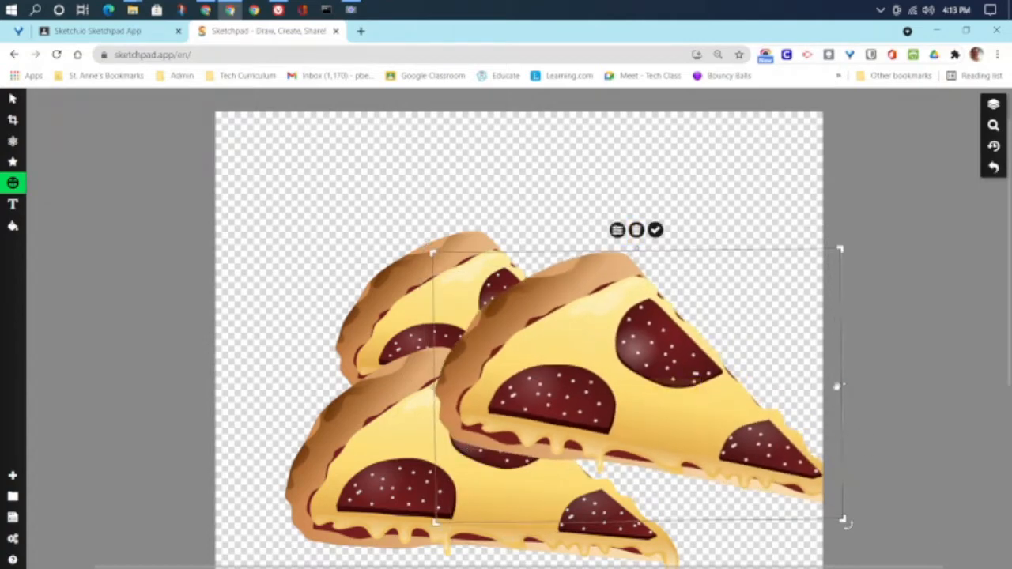
pyautogui.moveTo(844, 388); pyautogui.dragTo(779, 452)
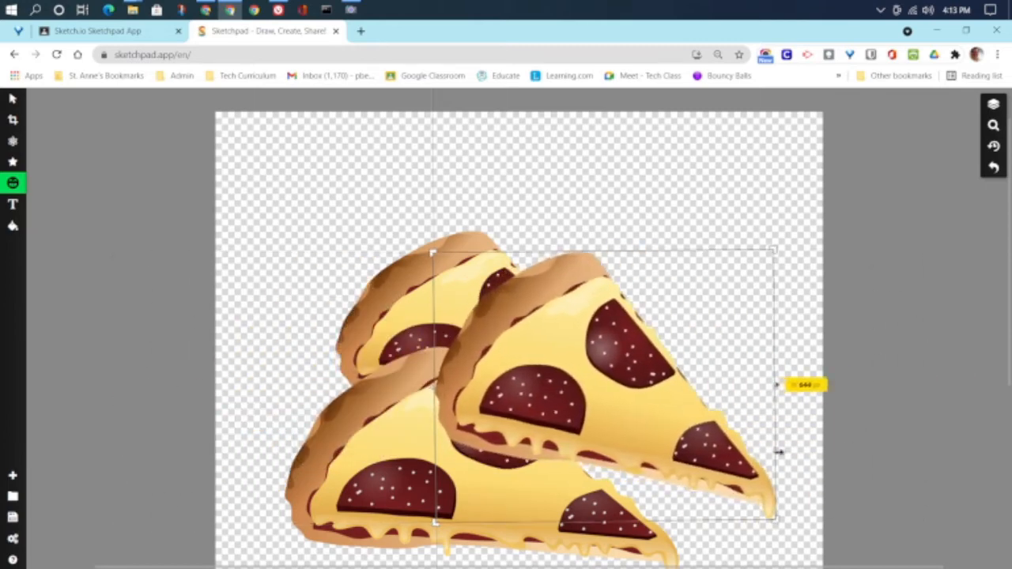
pyautogui.moveTo(623, 390); pyautogui.dragTo(651, 301)
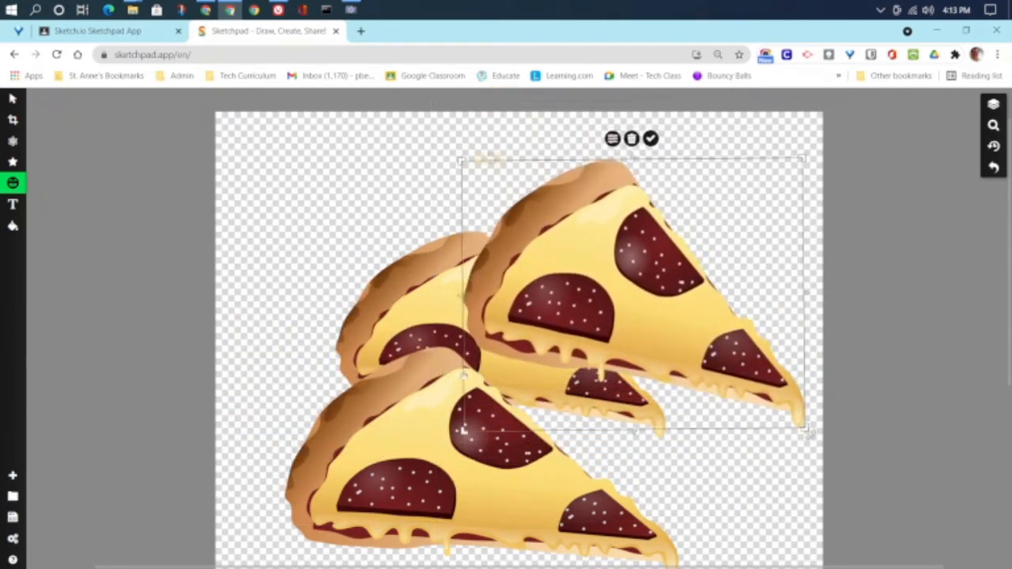
# Step: Add a small rotated slice at lower right and move the back-left slice toward the top-left
pyautogui.moveTo(404, 326); pyautogui.dragTo(315, 273)
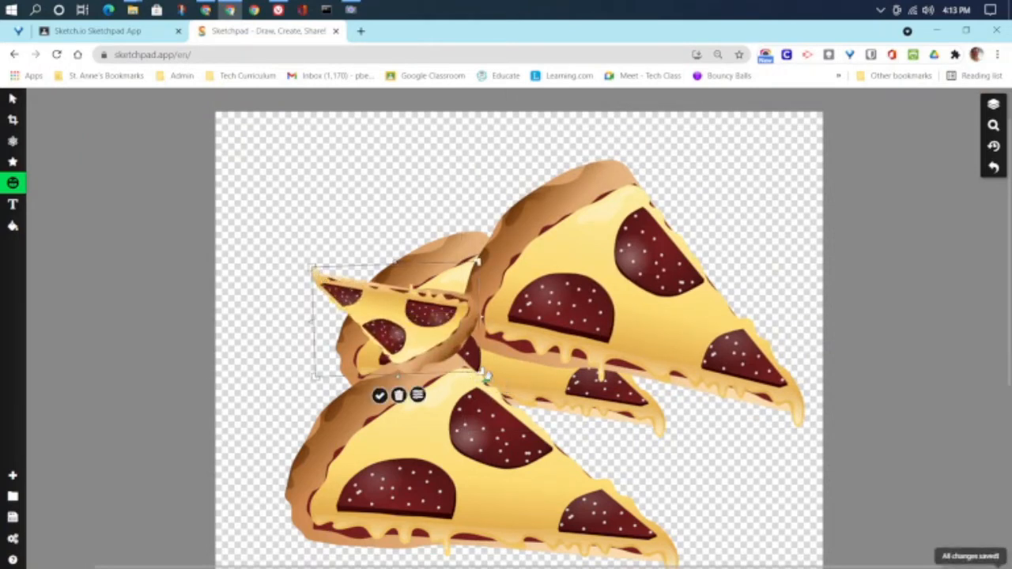
pyautogui.moveTo(397, 392); pyautogui.dragTo(384, 245)
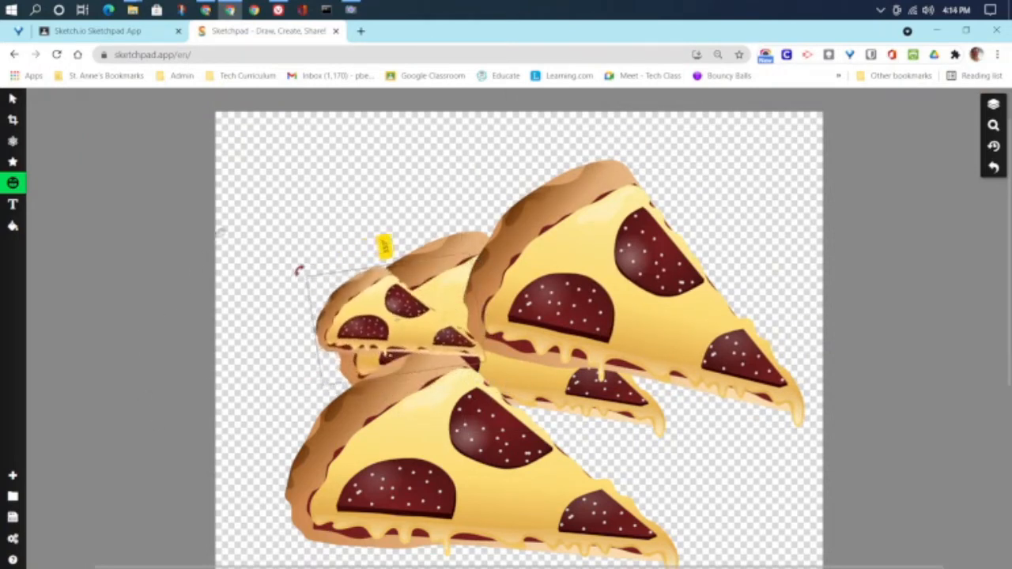
pyautogui.moveTo(374, 327); pyautogui.dragTo(695, 477)
pyautogui.click(407, 293)
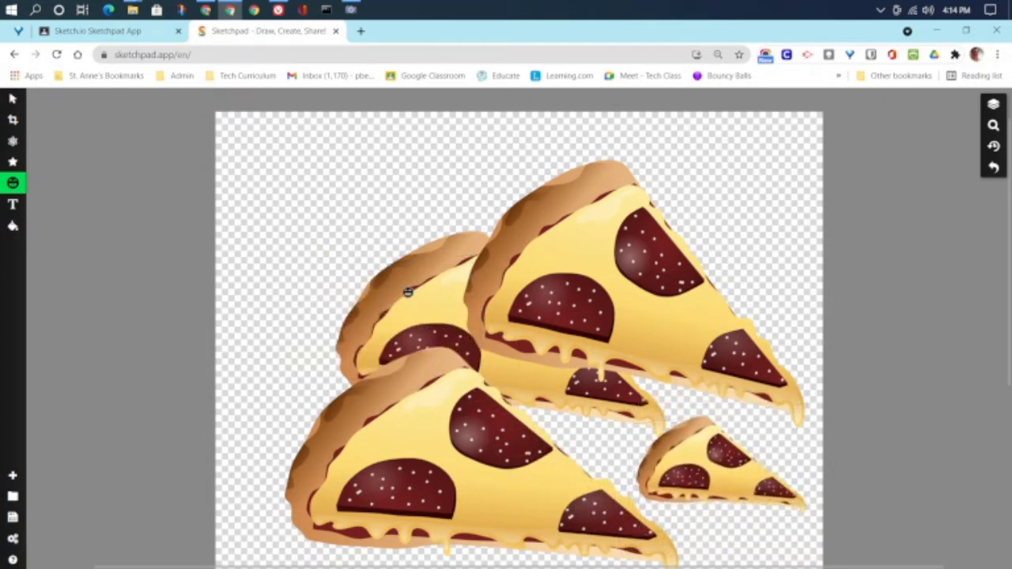
pyautogui.moveTo(380, 283); pyautogui.dragTo(280, 213)
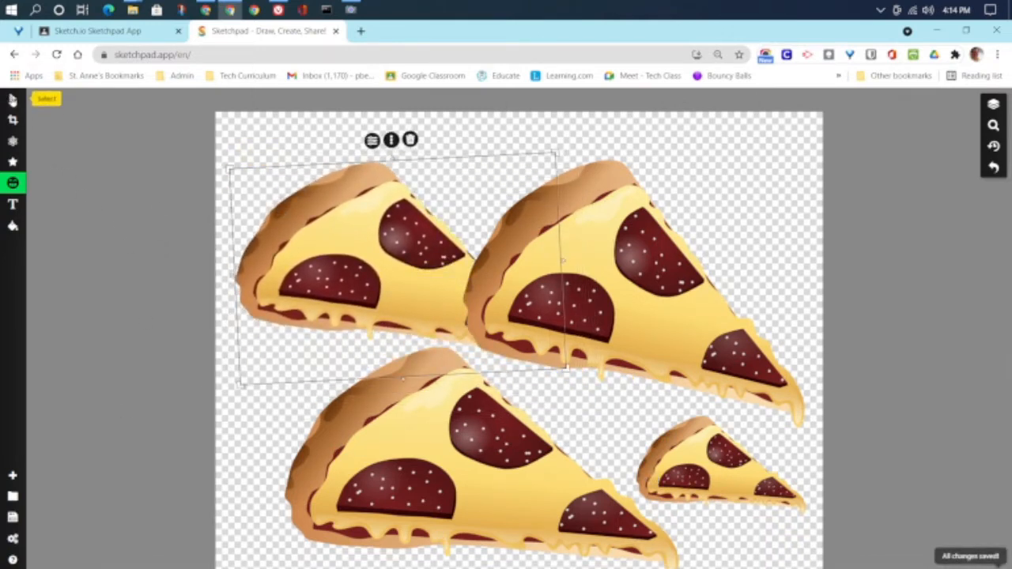
# Step: Shrink the upper-right pizza slice and move it up
pyautogui.click(13, 99)
pyautogui.click(713, 276)
pyautogui.moveTo(638, 316)
pyautogui.mouseDown()
pyautogui.moveTo(659, 288)
pyautogui.moveTo(645, 302)
pyautogui.moveTo(644, 331)
pyautogui.moveTo(631, 302)
pyautogui.moveTo(633, 322)
pyautogui.mouseUp()
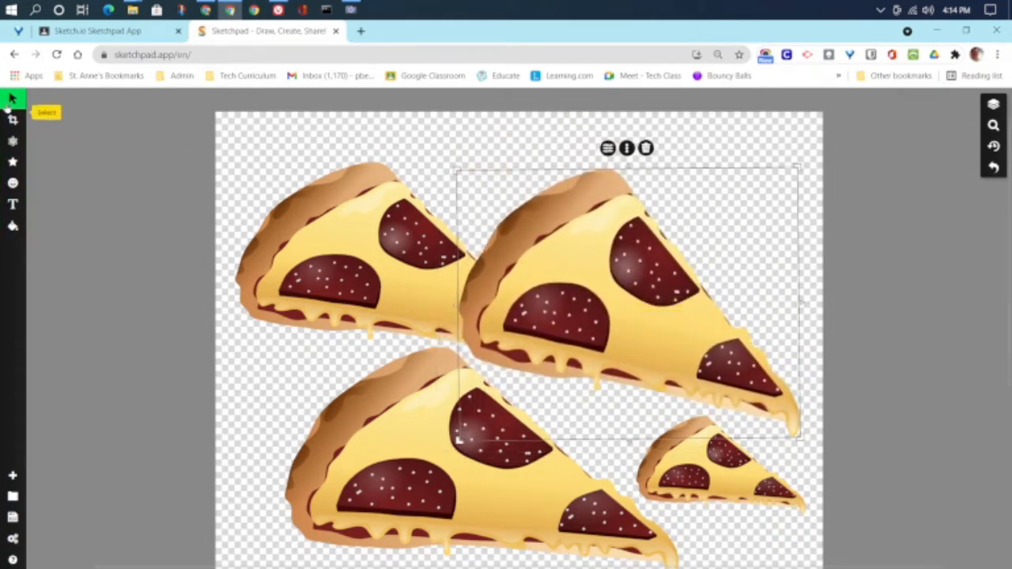
pyautogui.moveTo(456, 171); pyautogui.dragTo(508, 211)
pyautogui.moveTo(645, 344); pyautogui.dragTo(634, 293)
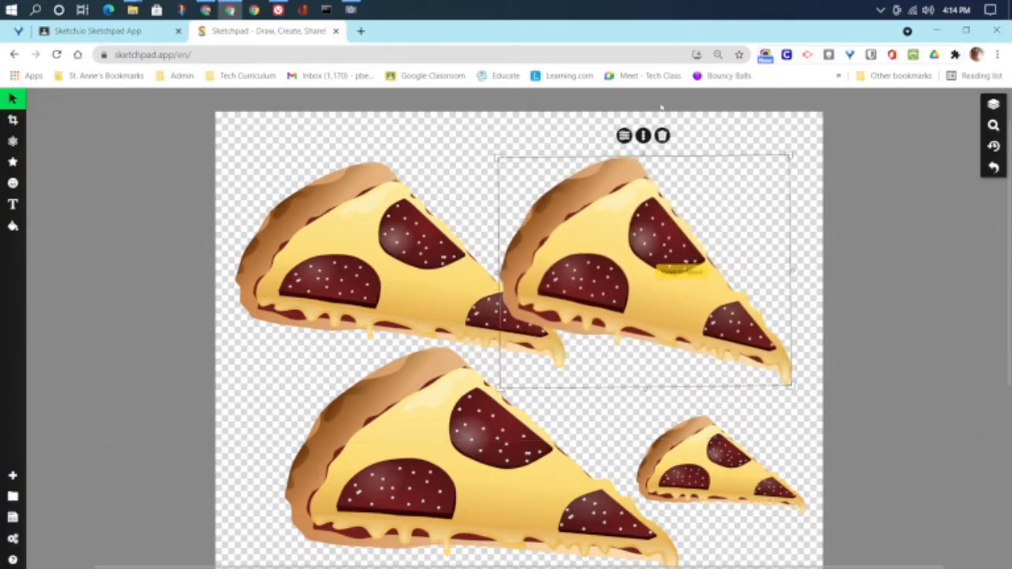
# Step: Check the slice's opacity in Styles, keeping it at 100%, then select the small bottom-right slice
pyautogui.click(624, 136)
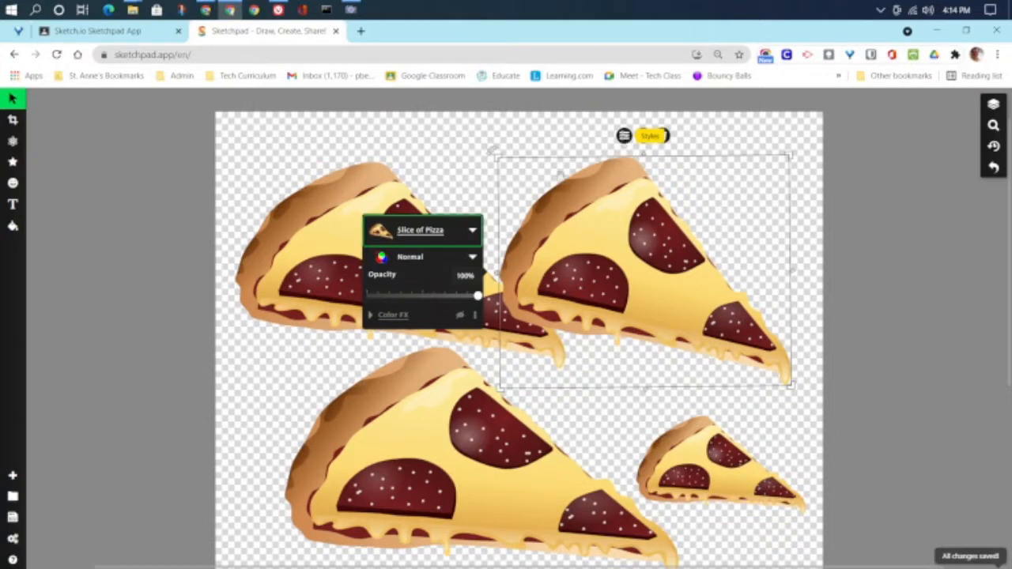
pyautogui.moveTo(473, 299)
pyautogui.mouseDown()
pyautogui.moveTo(424, 301)
pyautogui.moveTo(474, 297)
pyautogui.mouseUp()
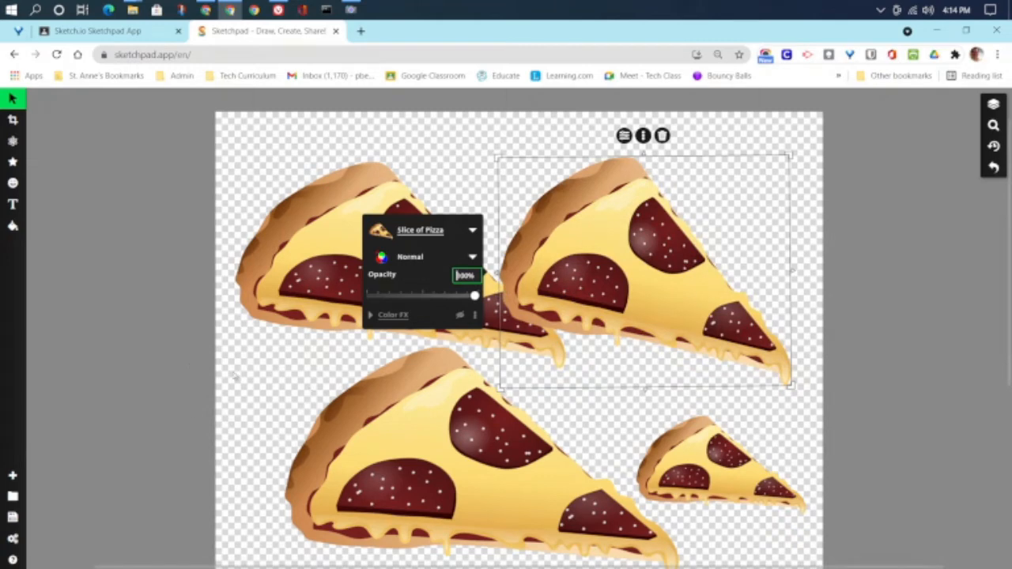
pyautogui.click(619, 518)
pyautogui.click(656, 438)
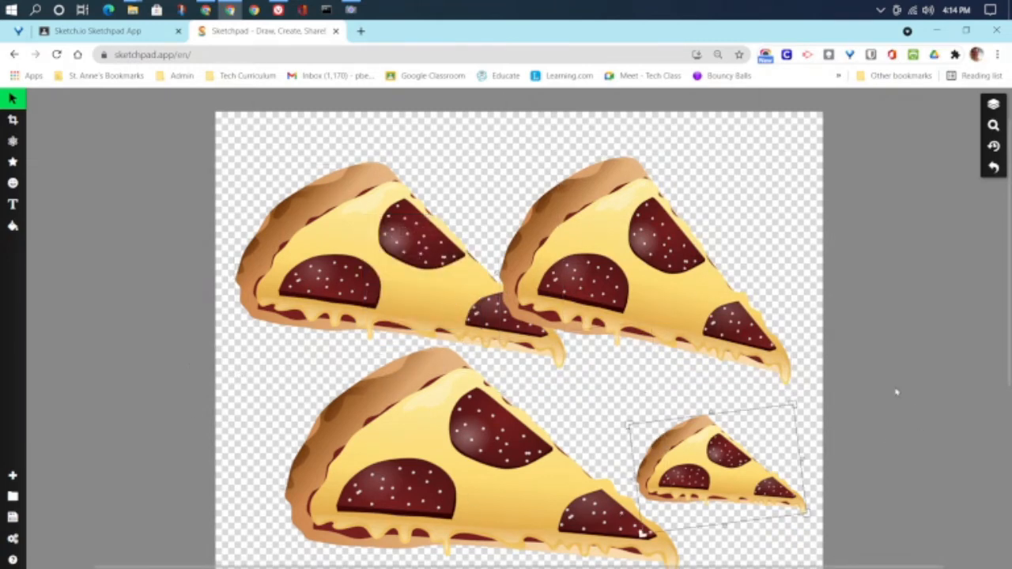
pyautogui.scroll(1, 891, 390)
pyautogui.scroll(-3, 877, 395)
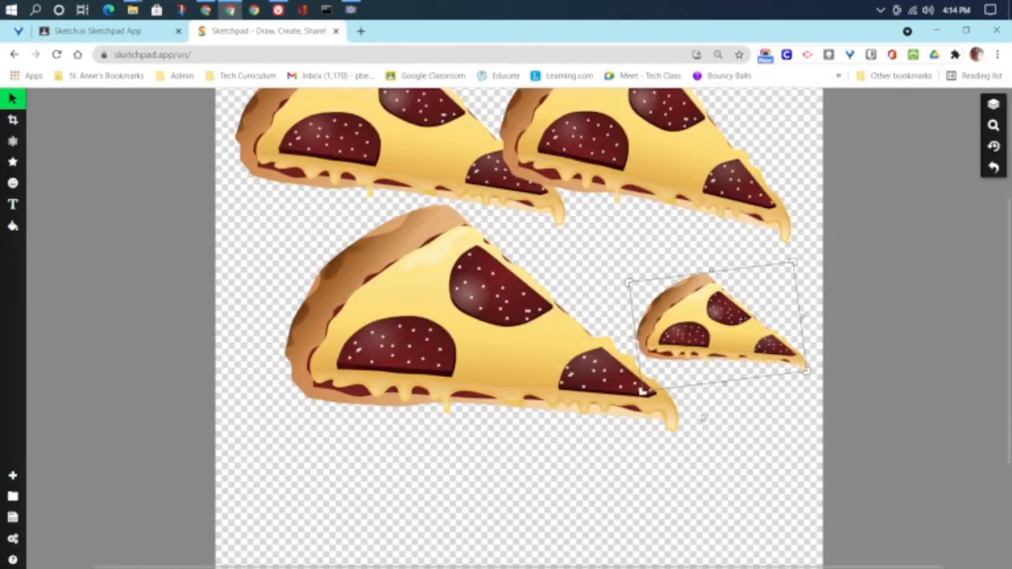
pyautogui.scroll(3, 702, 419)
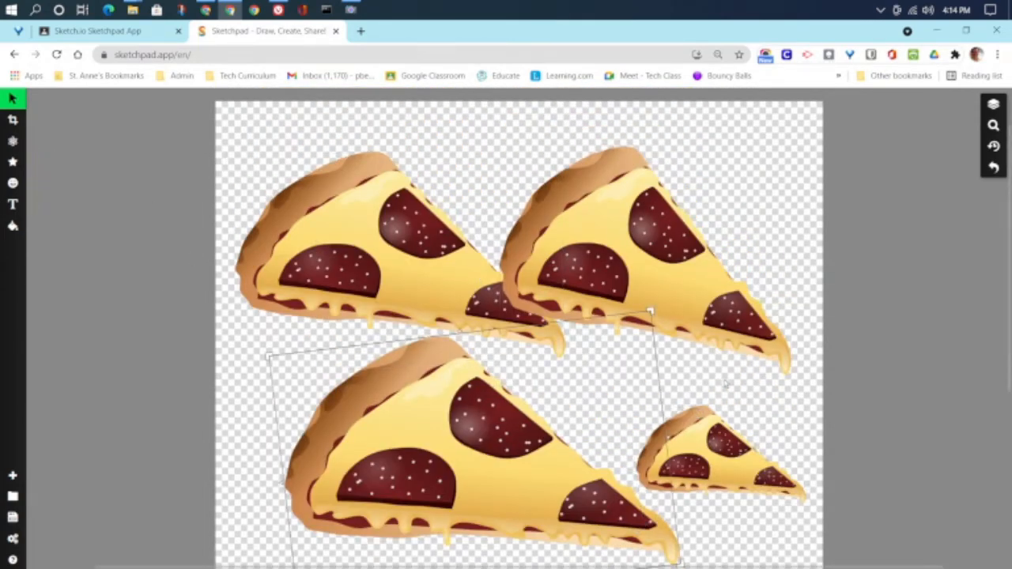
# Step: Stamp a fifth pizza slice at the canvas centre, nudge it right, and show the Layers list
pyautogui.click(11, 185)
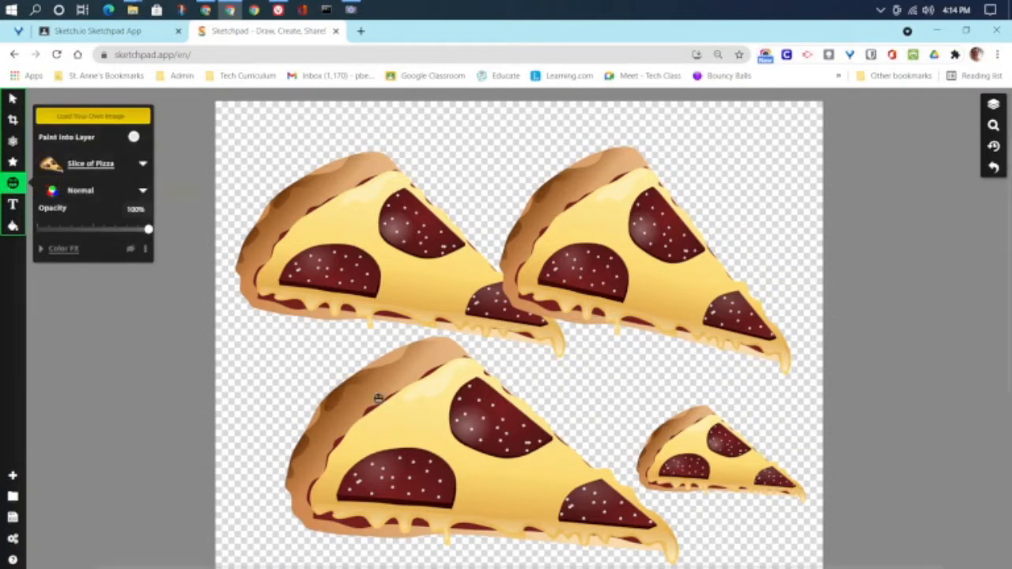
pyautogui.moveTo(552, 381); pyautogui.dragTo(702, 451)
pyautogui.moveTo(500, 385); pyautogui.dragTo(547, 392)
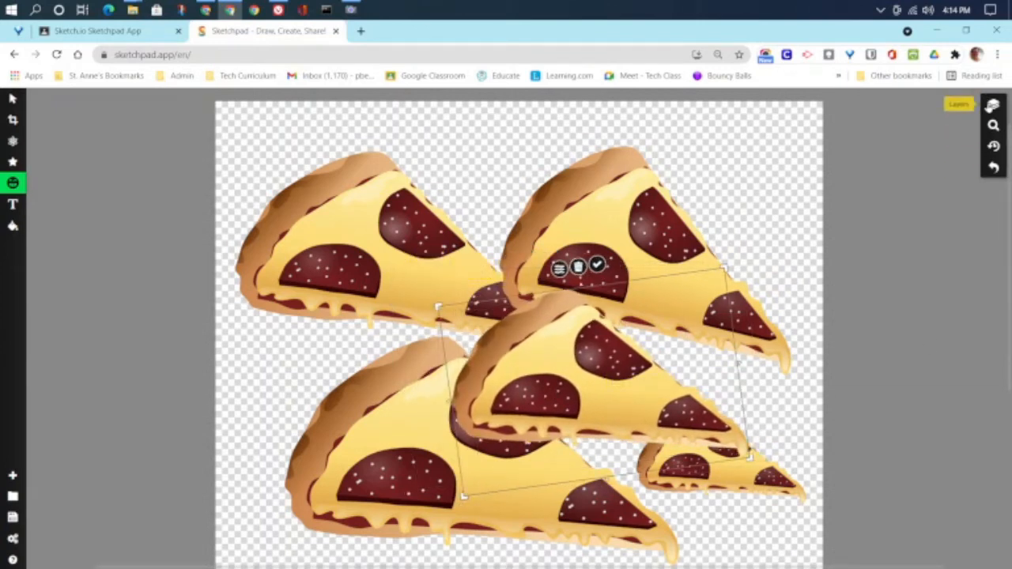
pyautogui.click(993, 103)
# Step: Reorder the Clipart layers, raising the top-right and top-left slices and lowering the middle-right one
pyautogui.click(894, 149)
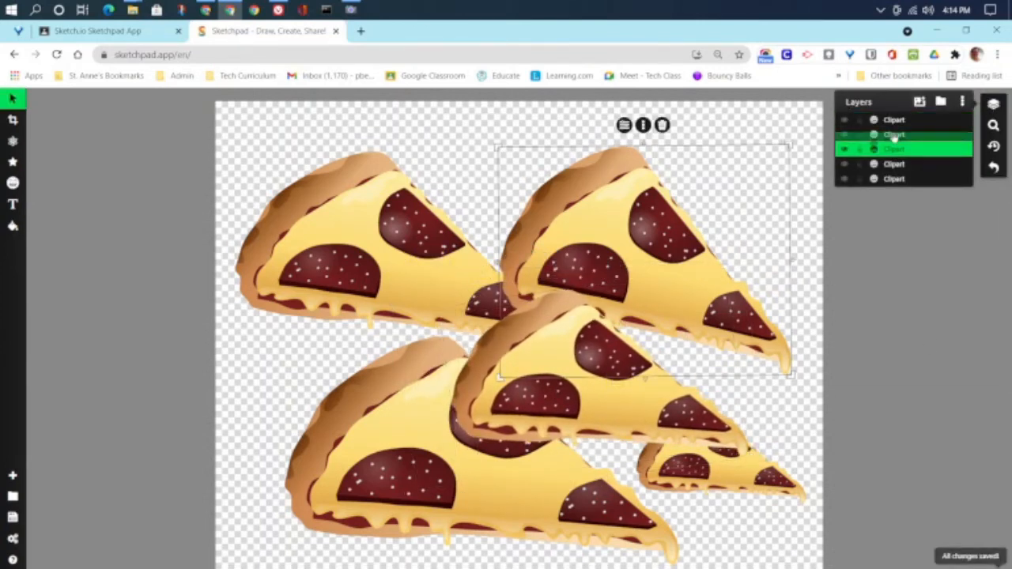
pyautogui.moveTo(894, 148); pyautogui.dragTo(894, 139)
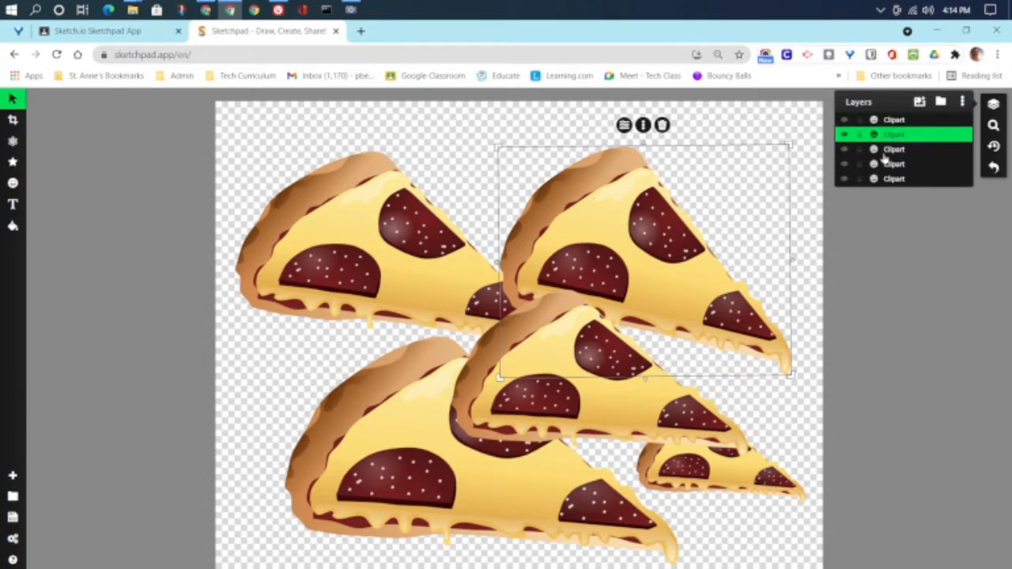
pyautogui.click(882, 155)
pyautogui.click(887, 178)
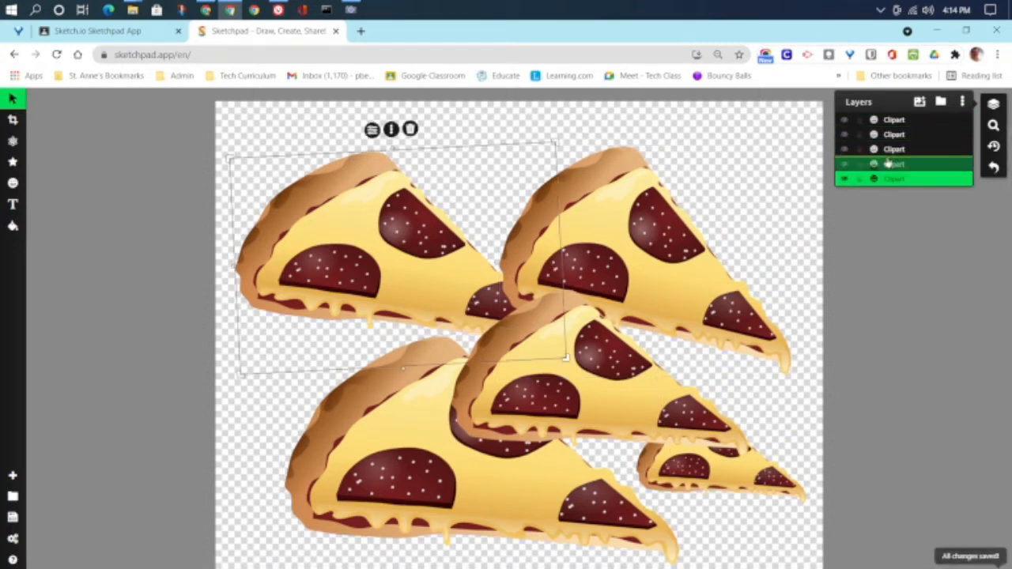
pyautogui.moveTo(887, 179); pyautogui.dragTo(887, 163)
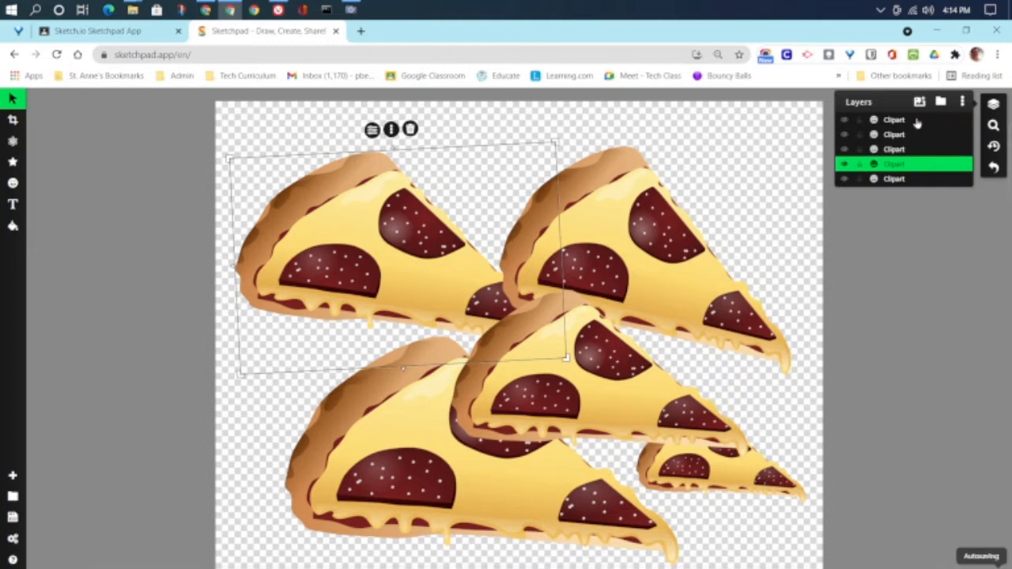
pyautogui.moveTo(889, 124); pyautogui.dragTo(874, 150)
pyautogui.click(873, 166)
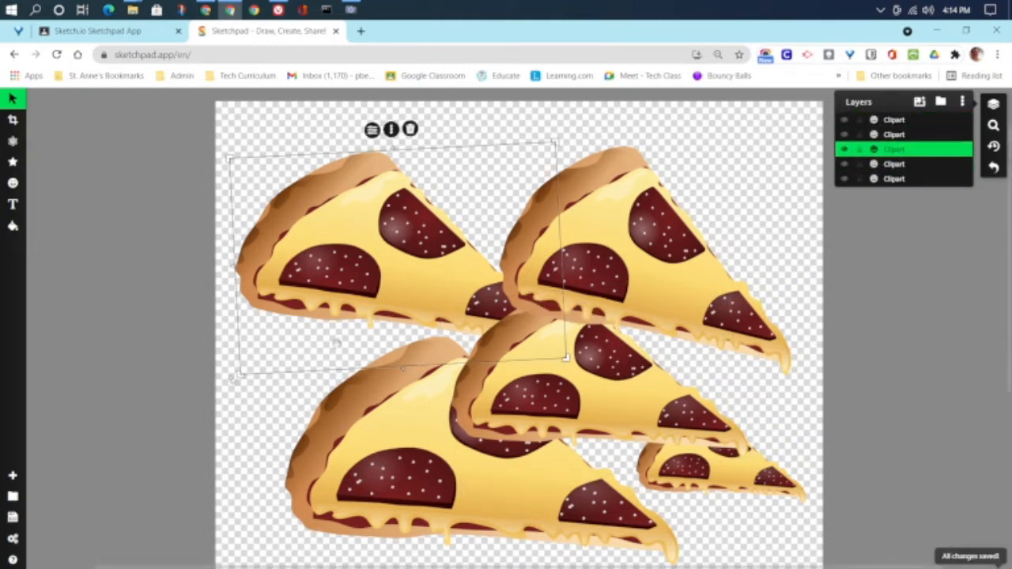
pyautogui.click(358, 304)
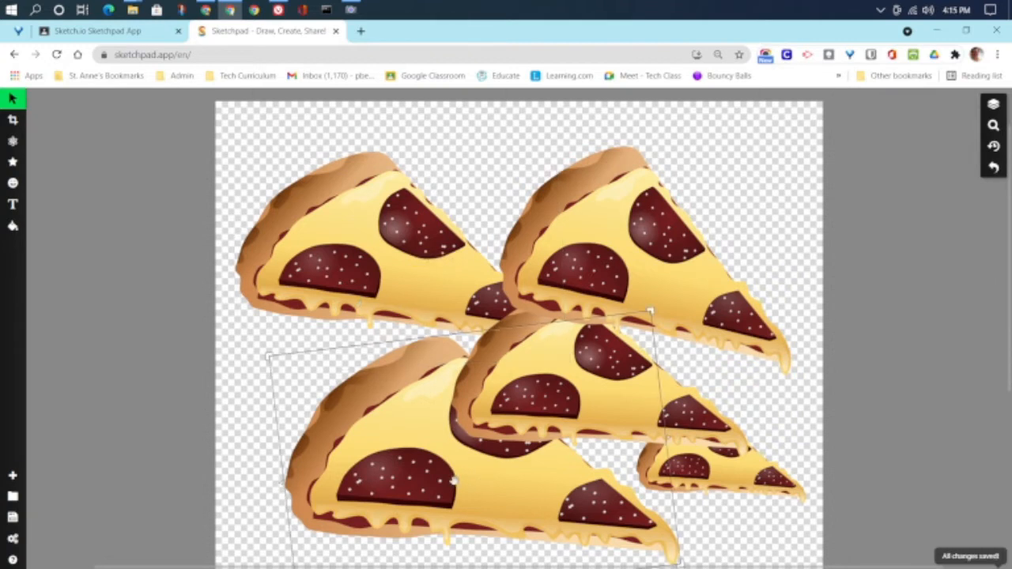
# Step: Move the top-left slice's layer to the top of the stack, in front of all other slices
pyautogui.click(369, 265)
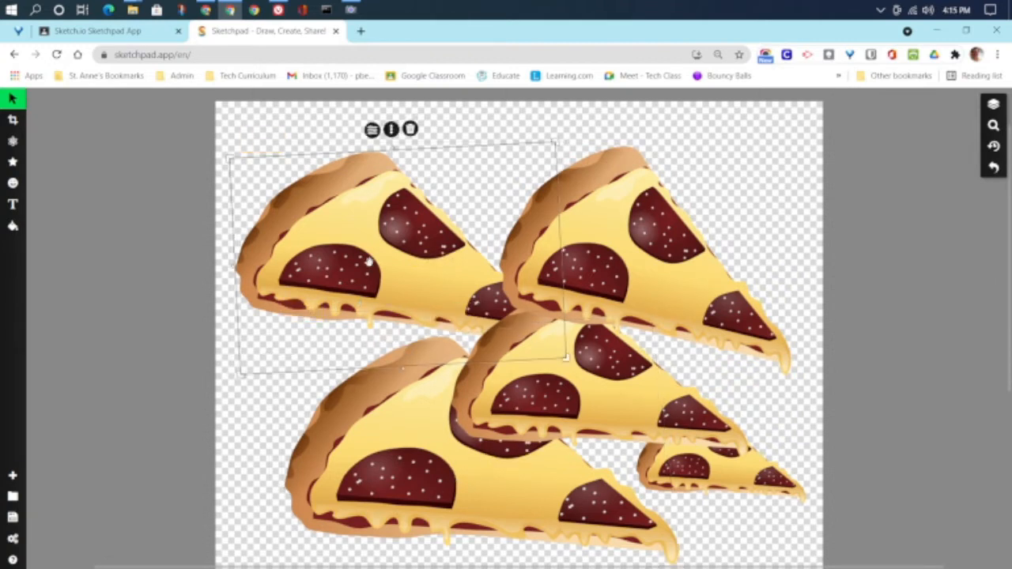
pyautogui.click(993, 104)
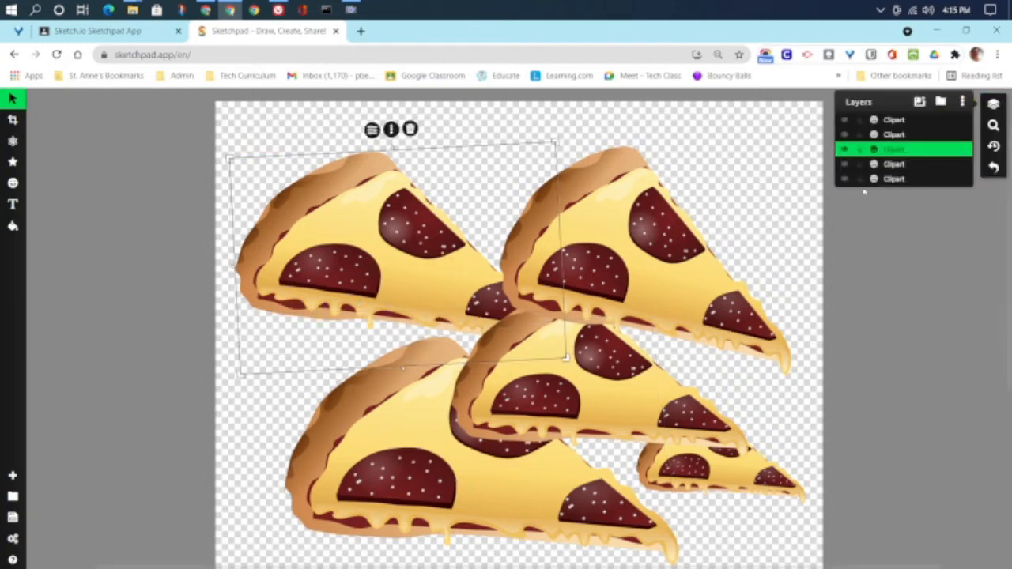
pyautogui.moveTo(893, 154); pyautogui.dragTo(897, 120)
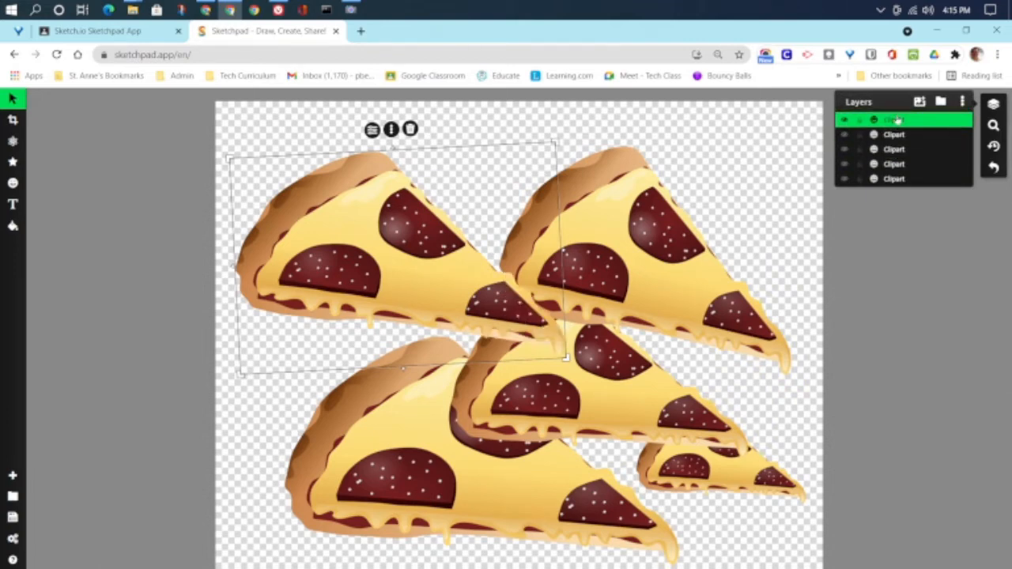
pyautogui.click(843, 280)
pyautogui.scroll(1, 753, 224)
pyautogui.scroll(-4, 753, 232)
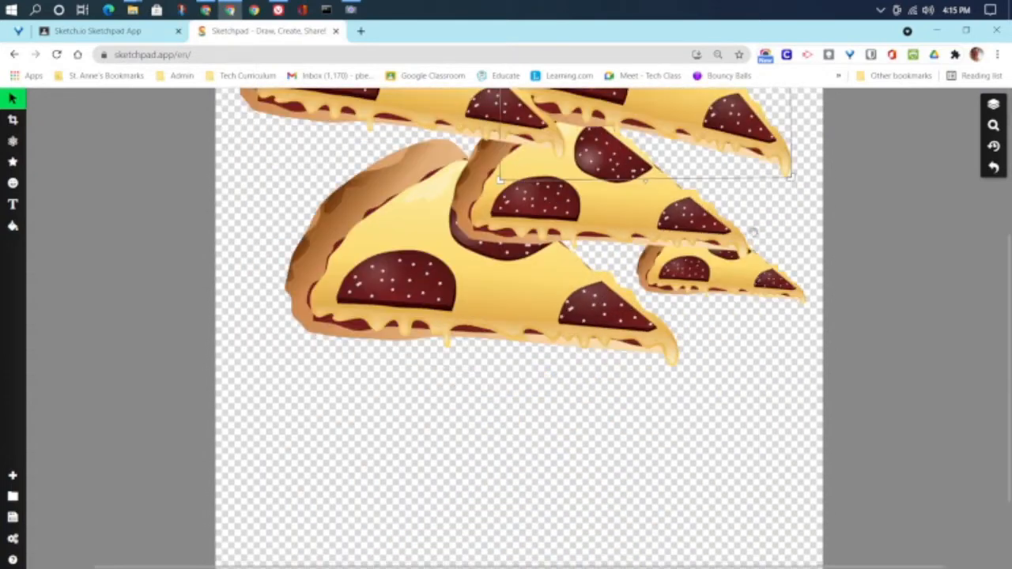
pyautogui.scroll(3, 754, 233)
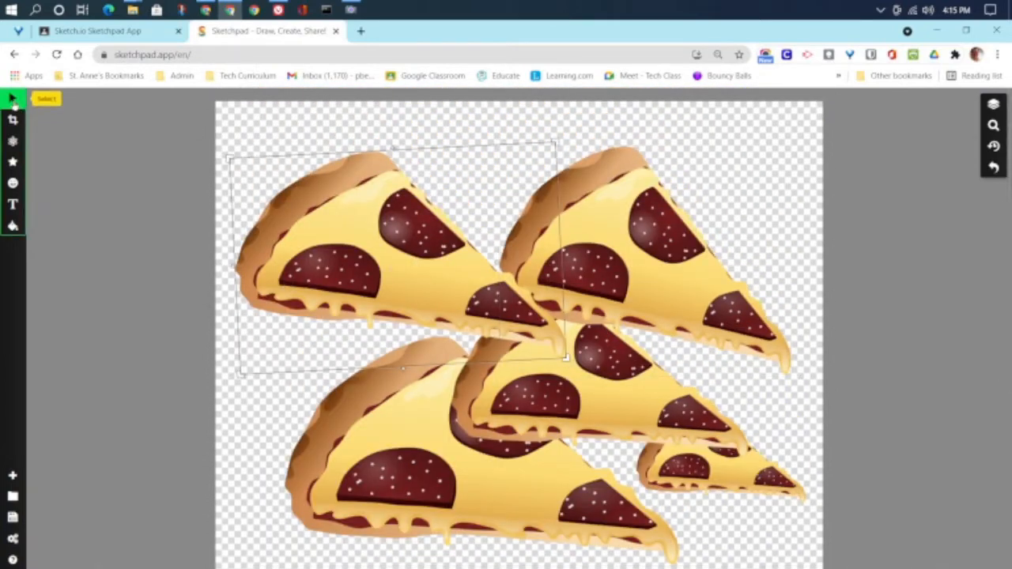
# Step: Marquee-select all five slices, resize them as one group and shift it down and right
pyautogui.moveTo(231, 117); pyautogui.dragTo(819, 567)
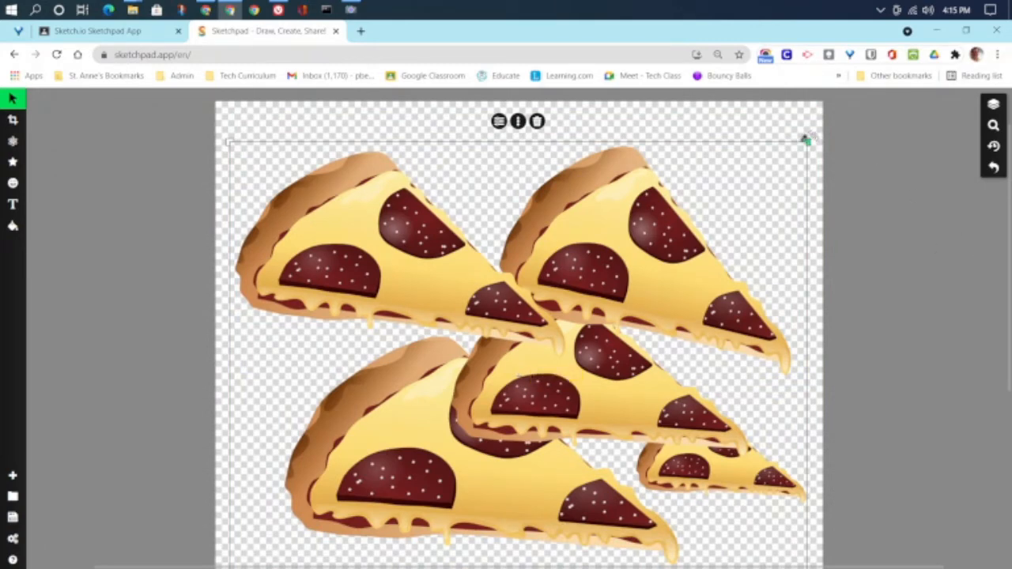
pyautogui.moveTo(806, 140); pyautogui.dragTo(759, 329)
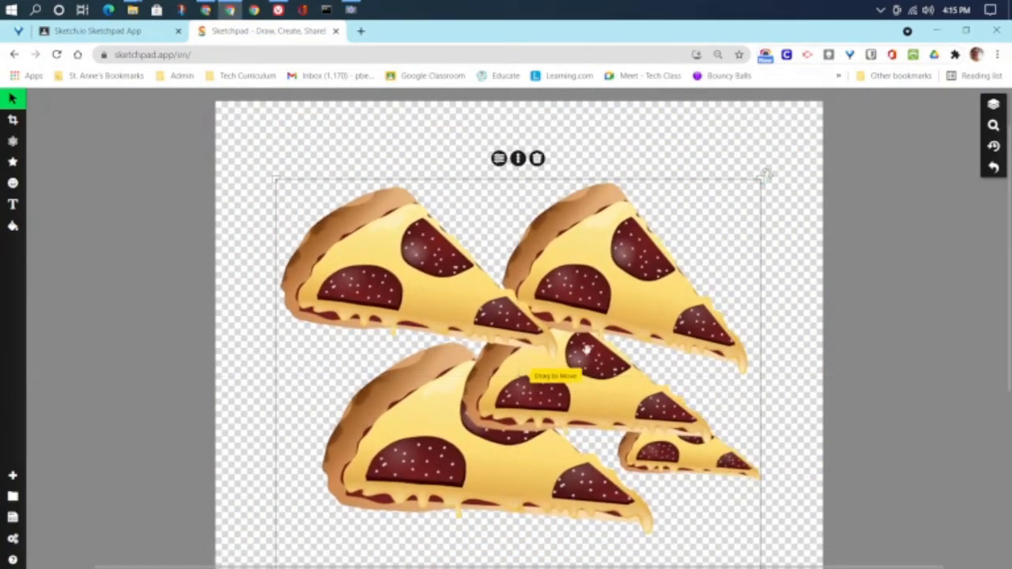
pyautogui.moveTo(585, 349); pyautogui.dragTo(595, 411)
pyautogui.click(440, 198)
pyautogui.click(339, 409)
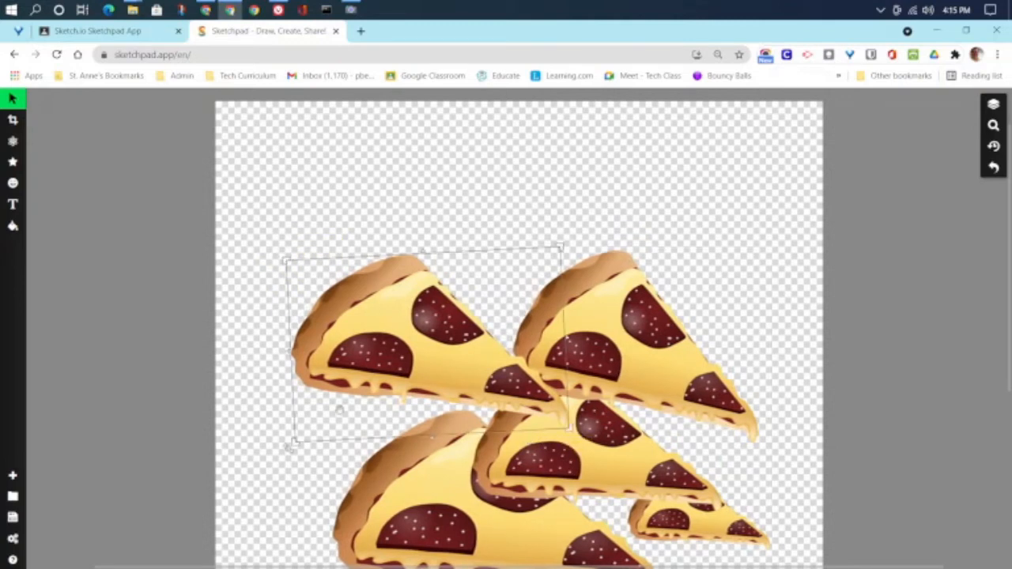
# Step: Switch to the Text tool and choose the Mystery Quest font
pyautogui.click(13, 204)
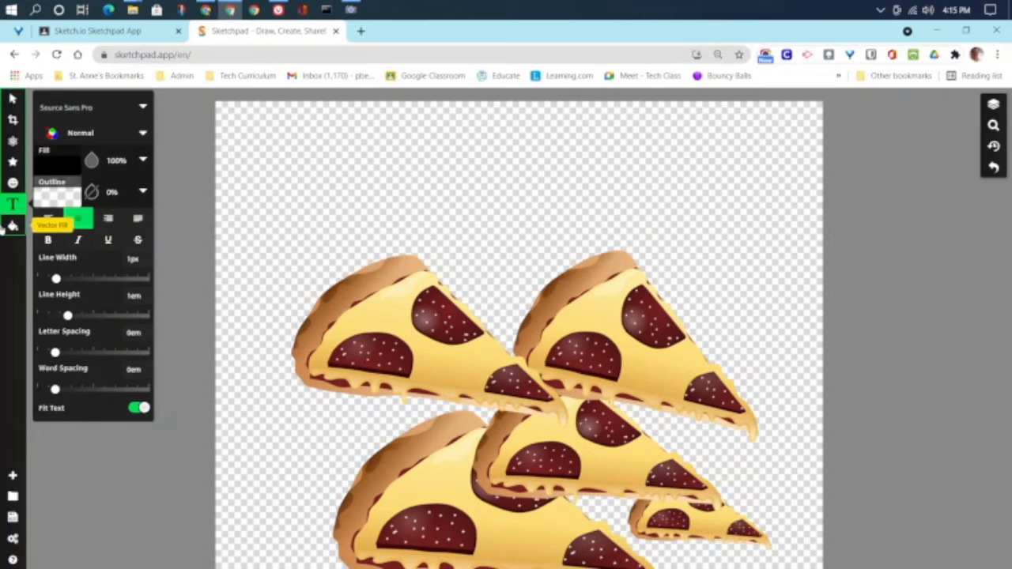
pyautogui.click(73, 113)
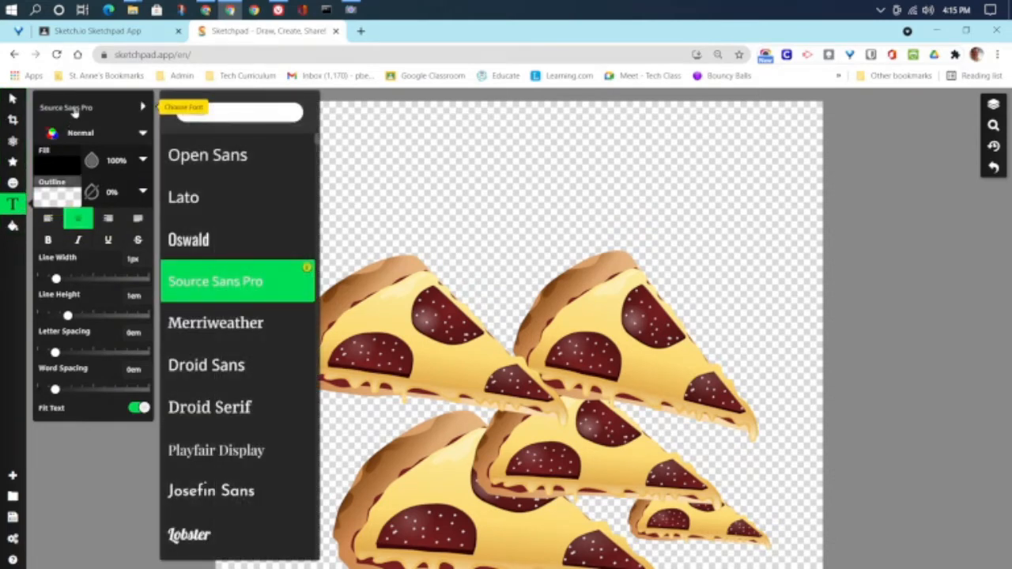
pyautogui.scroll(-2, 274, 353)
pyautogui.scroll(-2, 276, 352)
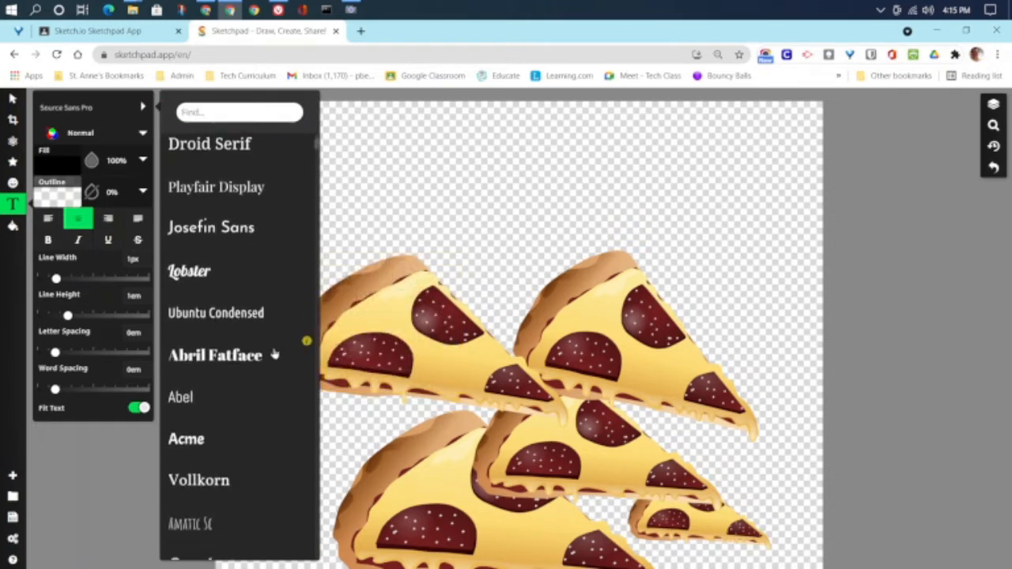
pyautogui.scroll(-8, 305, 359)
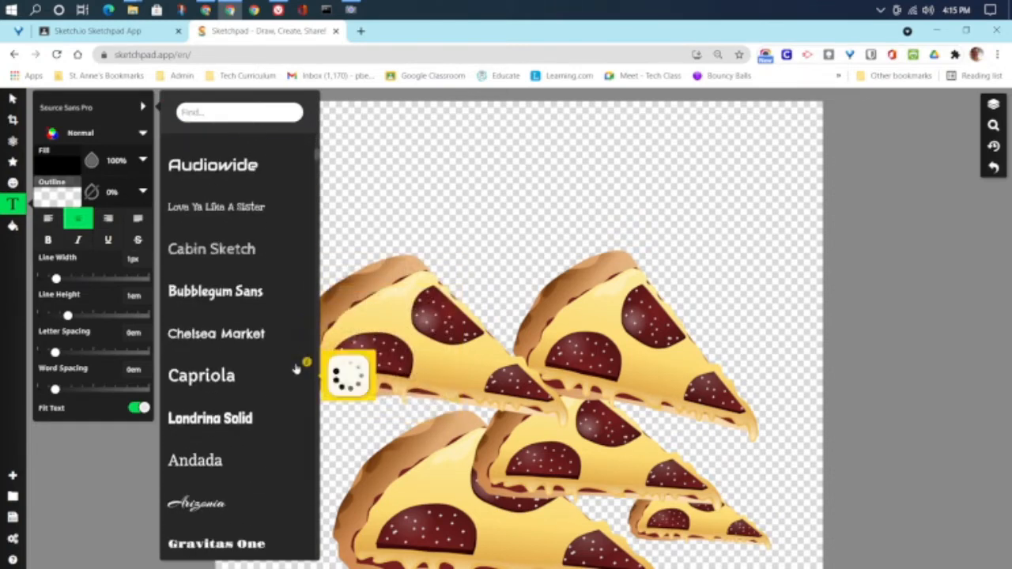
pyautogui.scroll(-3, 297, 369)
pyautogui.scroll(-3, 296, 370)
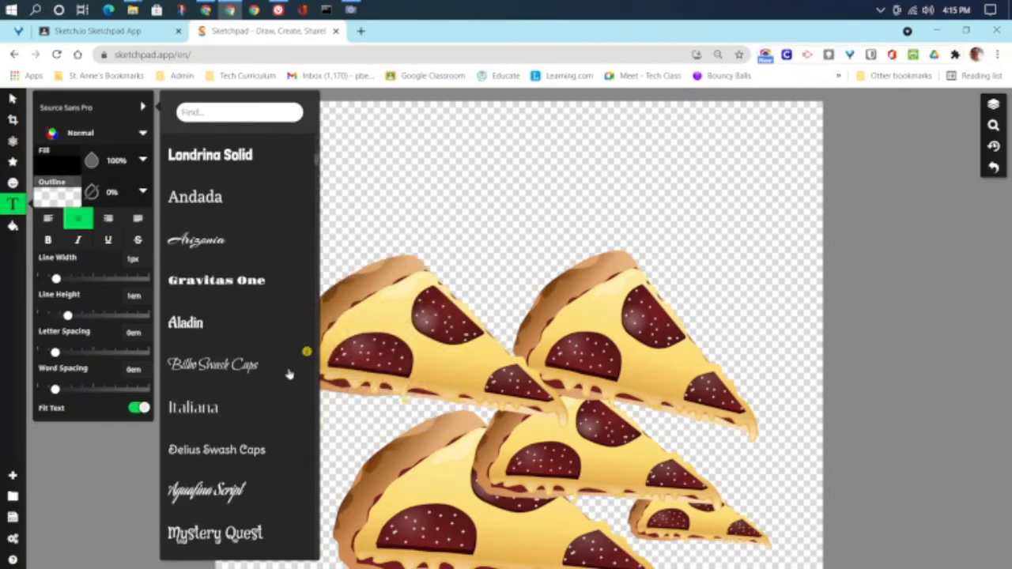
pyautogui.scroll(-4, 301, 363)
pyautogui.scroll(-1, 204, 372)
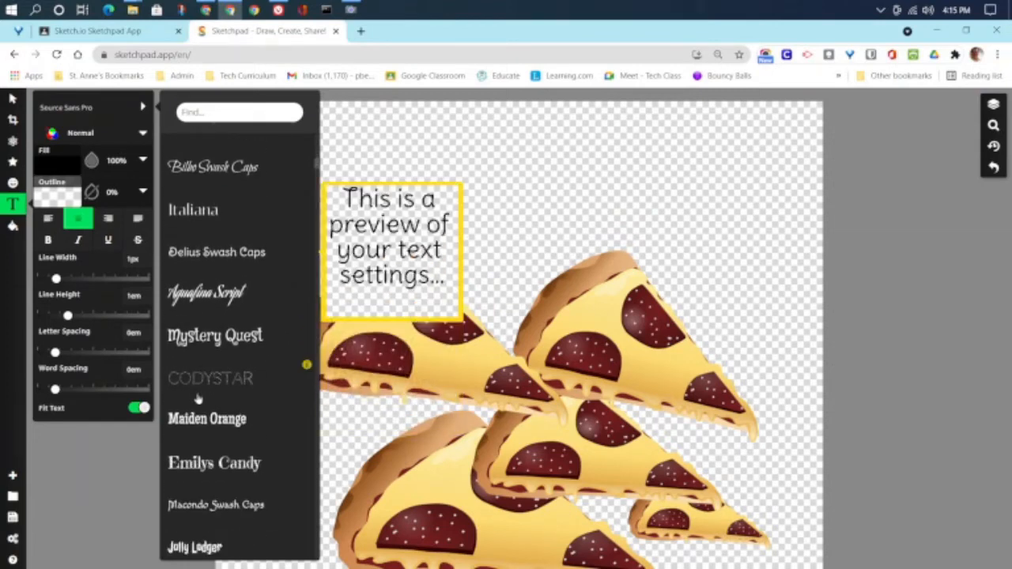
pyautogui.click(194, 336)
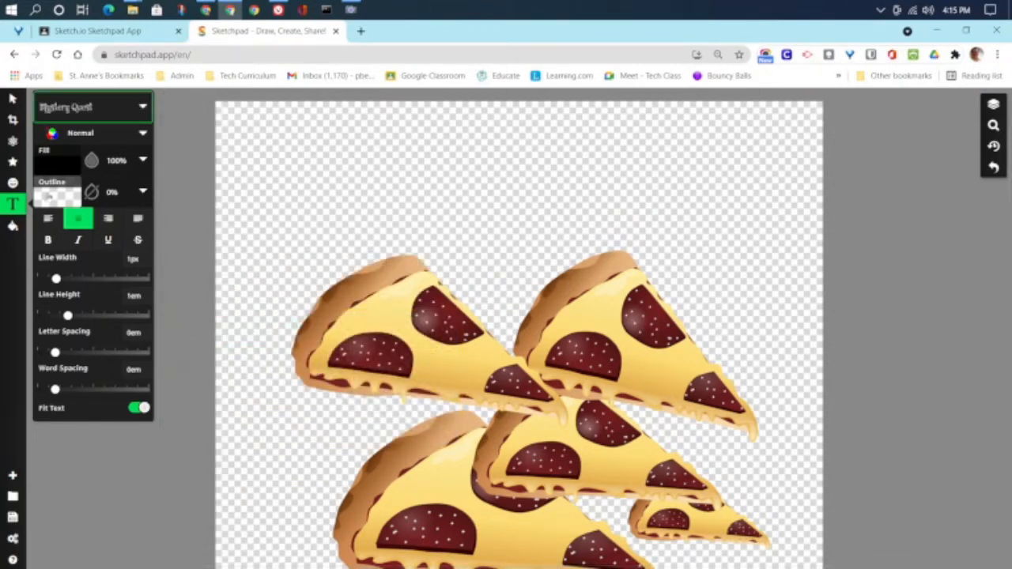
# Step: Give the text a linear rainbow gradient fill and a thicker solid black outline
pyautogui.click(57, 164)
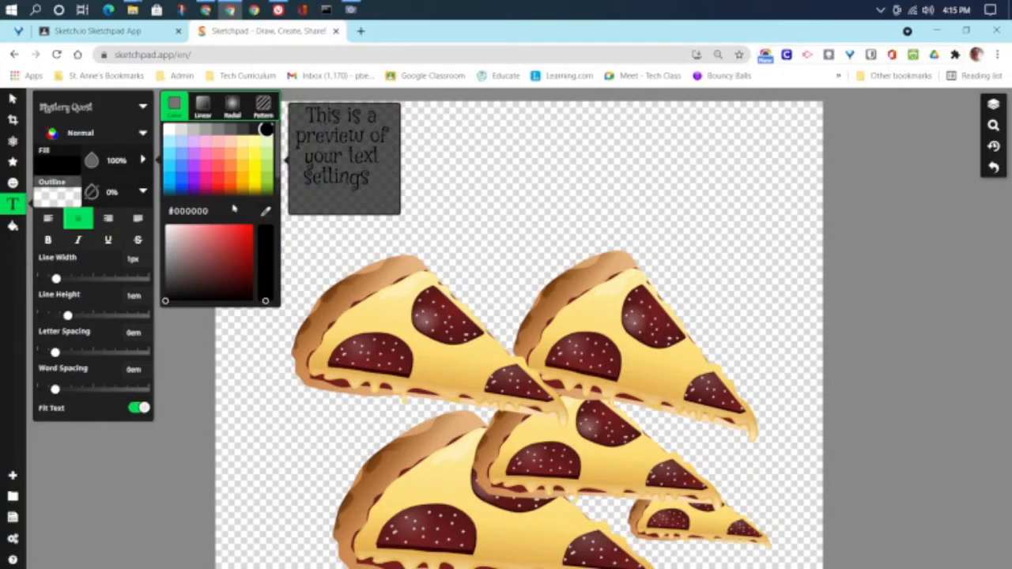
pyautogui.click(203, 107)
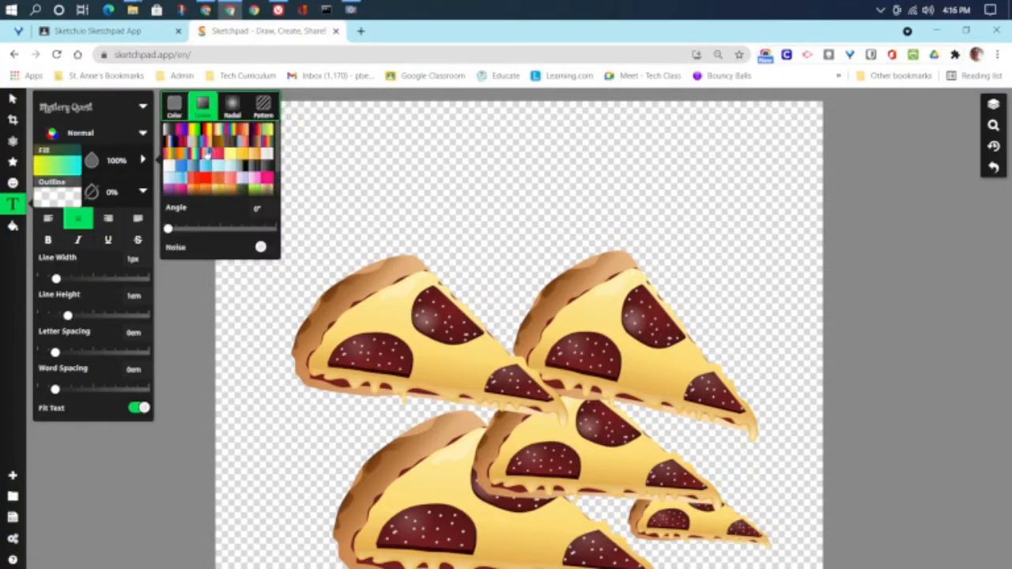
pyautogui.click(194, 153)
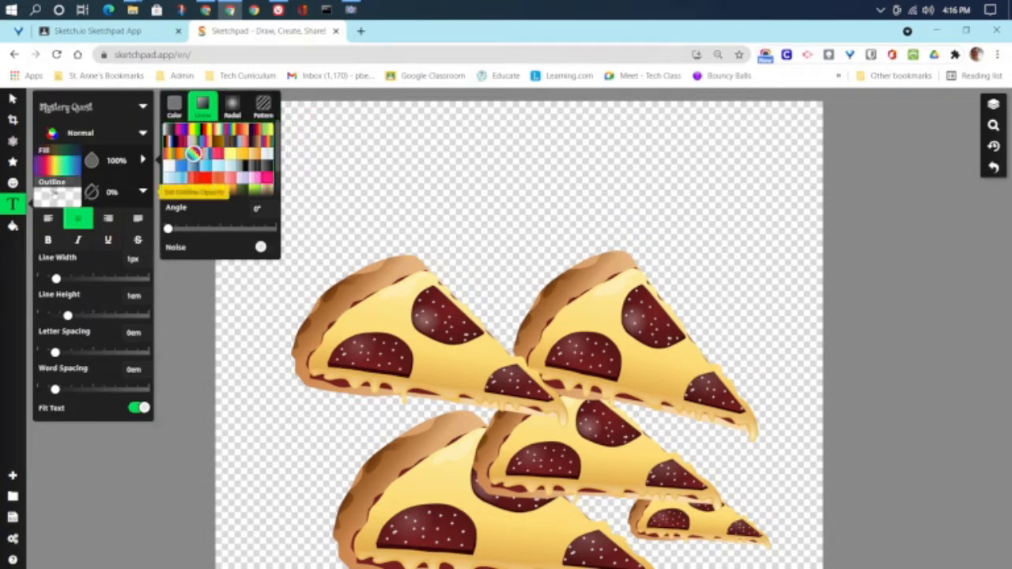
pyautogui.click(54, 195)
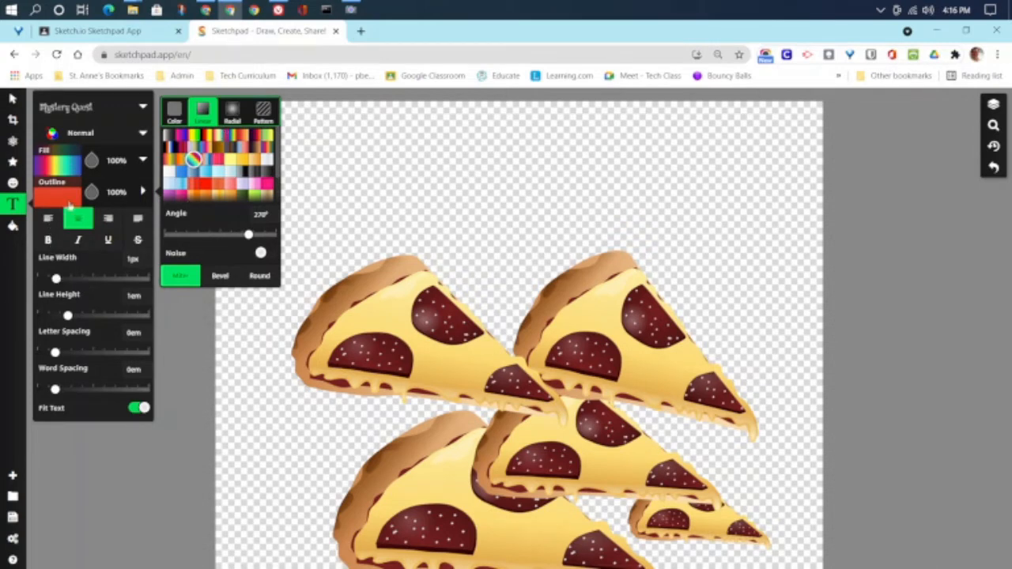
pyautogui.click(174, 109)
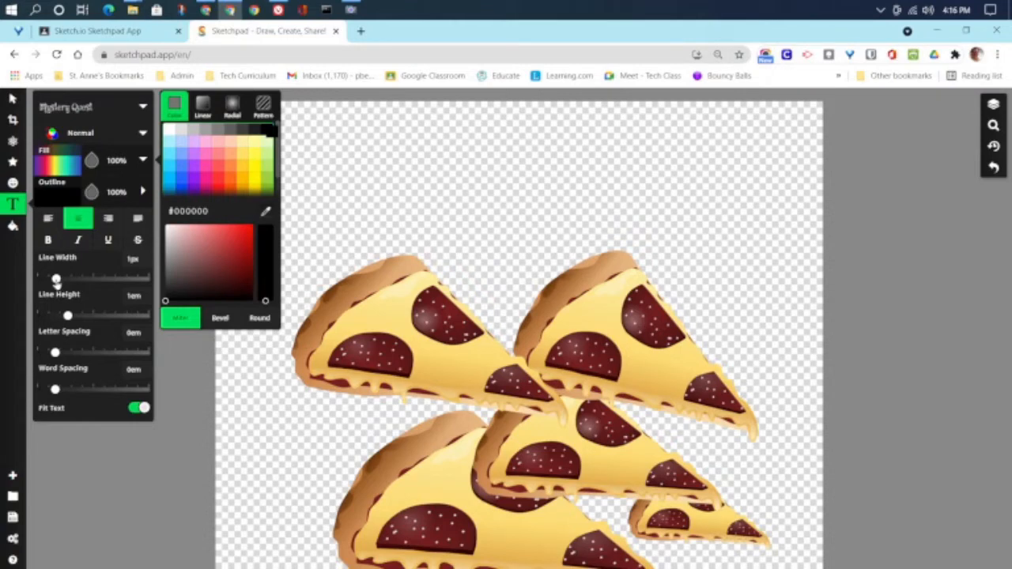
pyautogui.moveTo(56, 281); pyautogui.dragTo(80, 281)
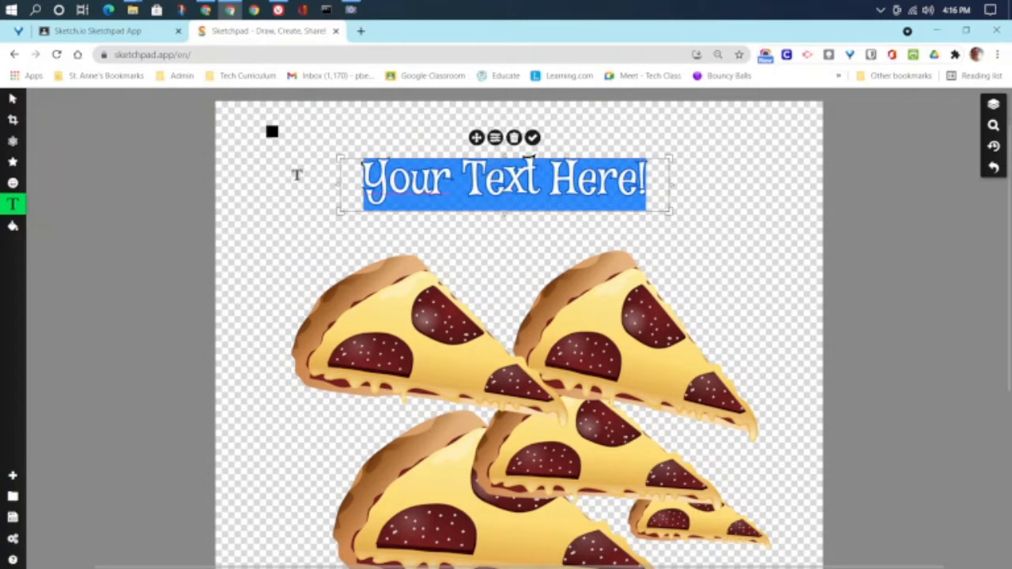
# Step: Type 'make Pizza, Not War', enlarge it onto two lines and place it above the pizzas
pyautogui.write('make')
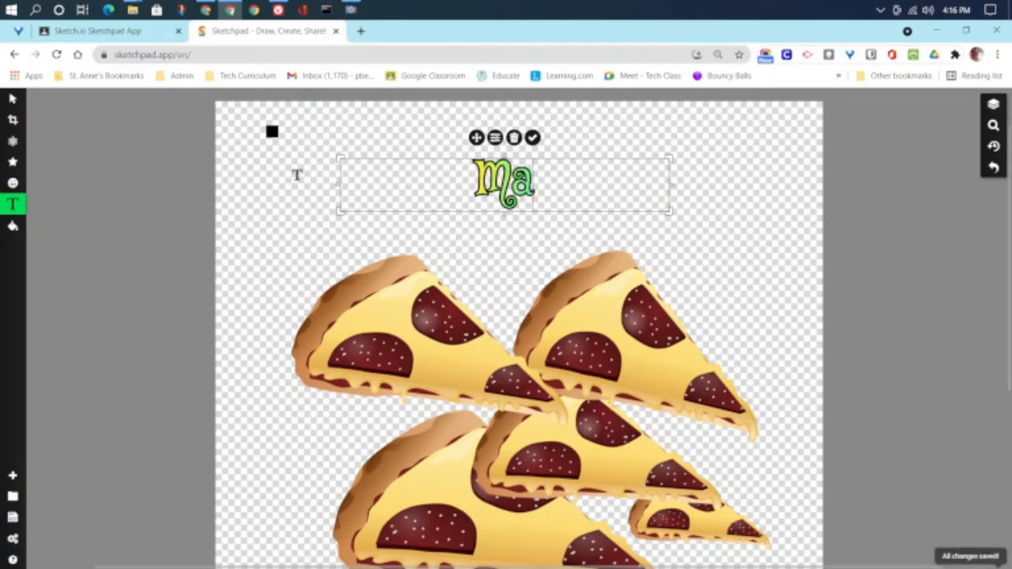
pyautogui.write(' Pizza')
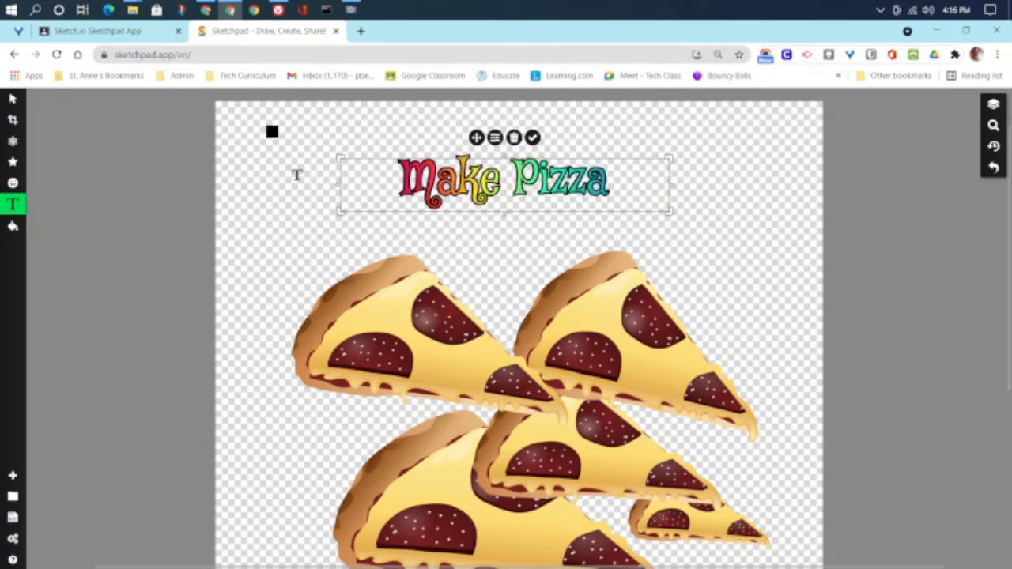
pyautogui.write(', Not W')
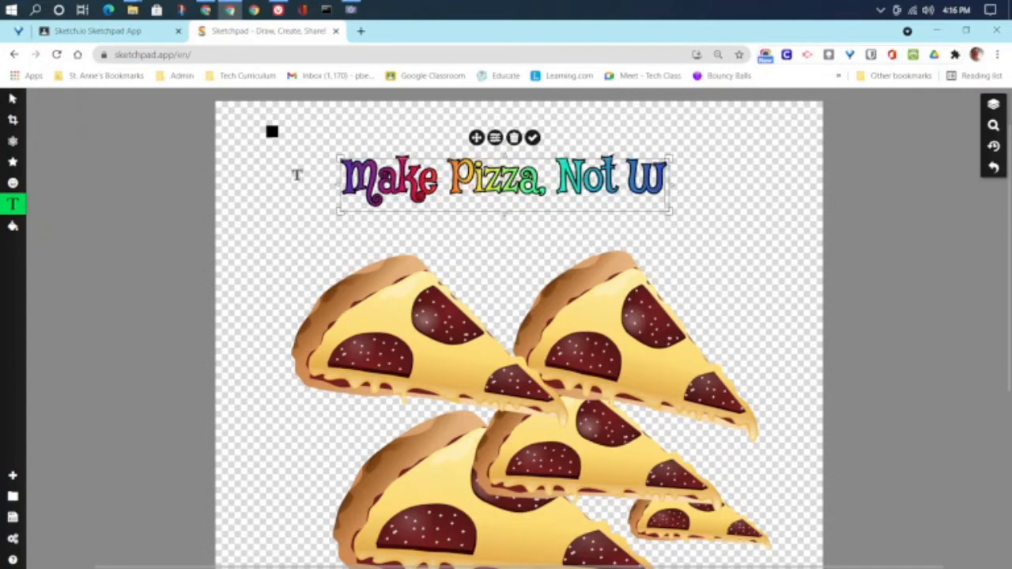
pyautogui.write('ar')
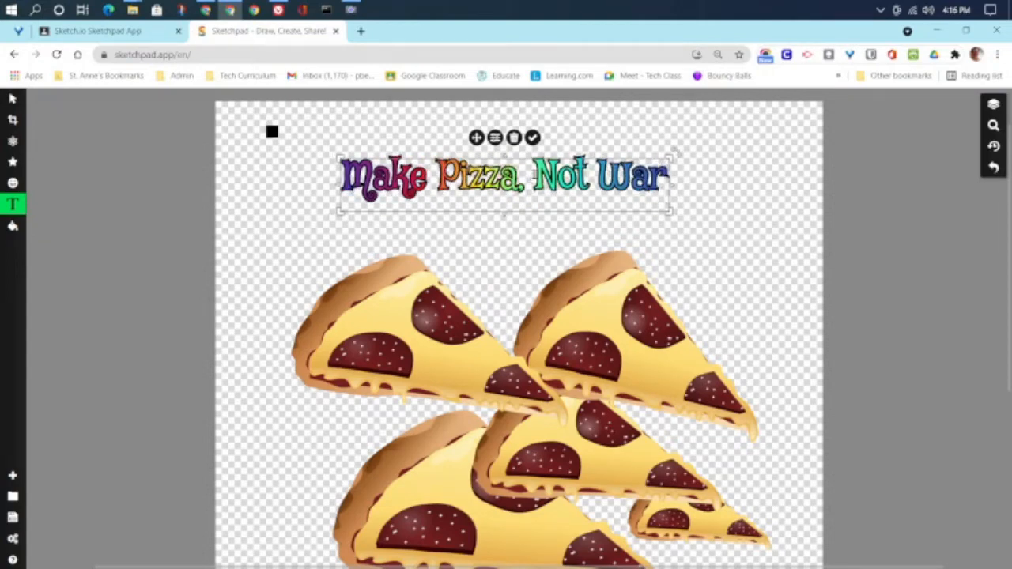
pyautogui.moveTo(671, 212); pyautogui.dragTo(691, 308)
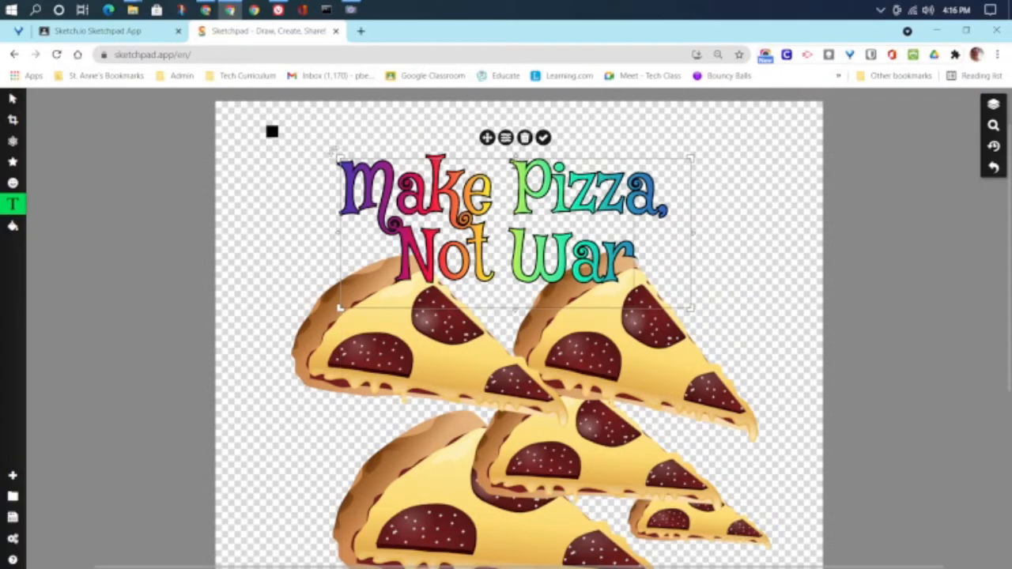
pyautogui.moveTo(487, 137)
pyautogui.mouseDown()
pyautogui.moveTo(517, 174)
pyautogui.moveTo(511, 199)
pyautogui.moveTo(494, 145)
pyautogui.moveTo(511, 134)
pyautogui.moveTo(501, 137)
pyautogui.mouseUp()
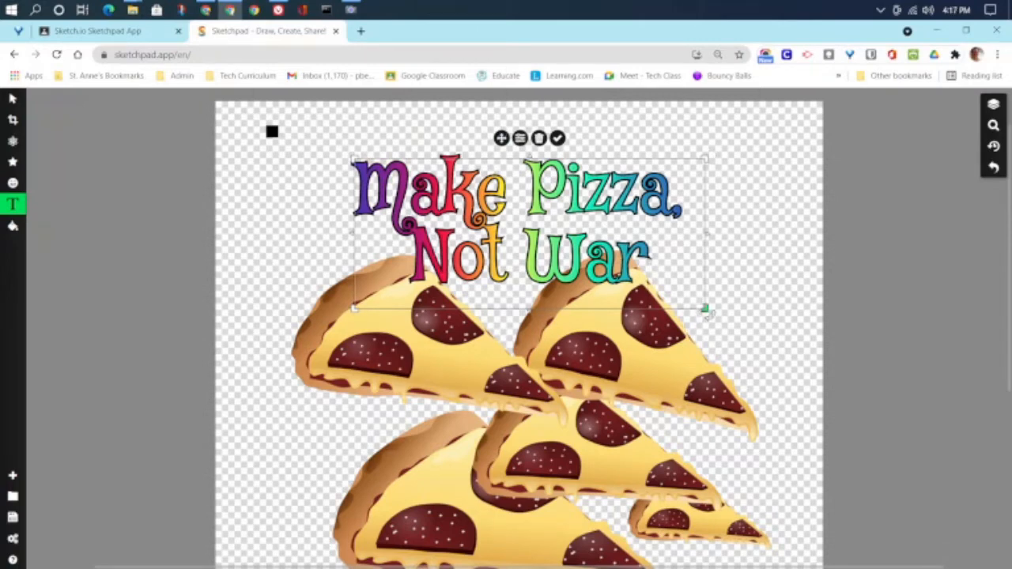
pyautogui.moveTo(706, 310); pyautogui.dragTo(784, 405)
pyautogui.moveTo(542, 138); pyautogui.dragTo(493, 105)
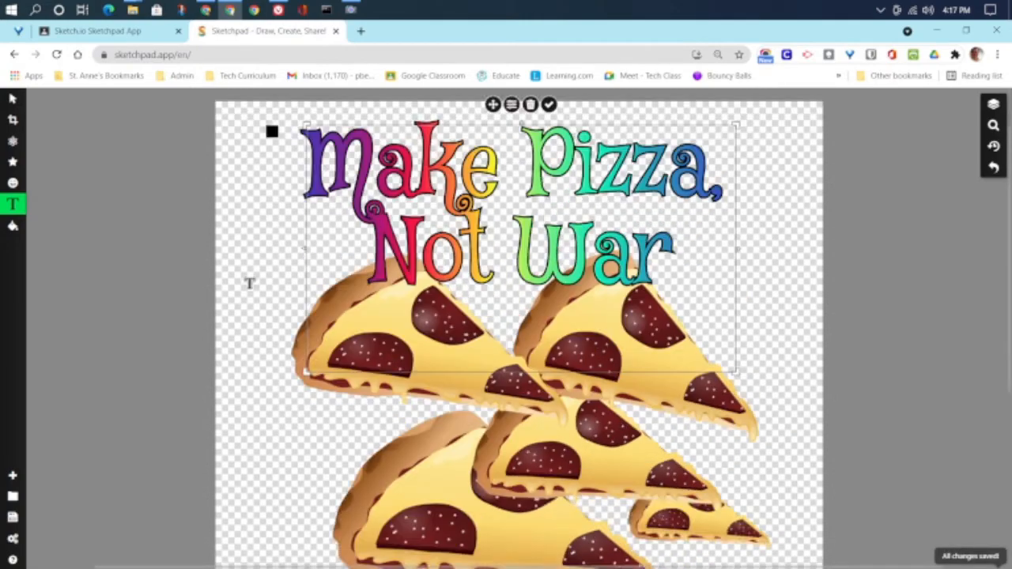
# Step: Switch the text fill to the orange pattern and turn on bold
pyautogui.scroll(-1, 249, 283)
pyautogui.scroll(2, 249, 283)
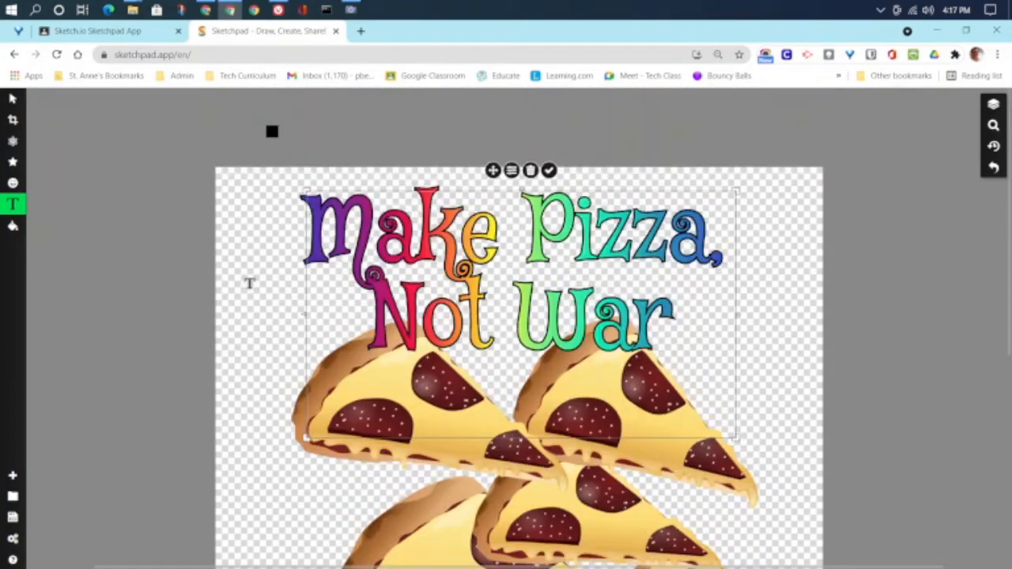
pyautogui.scroll(-2, 249, 283)
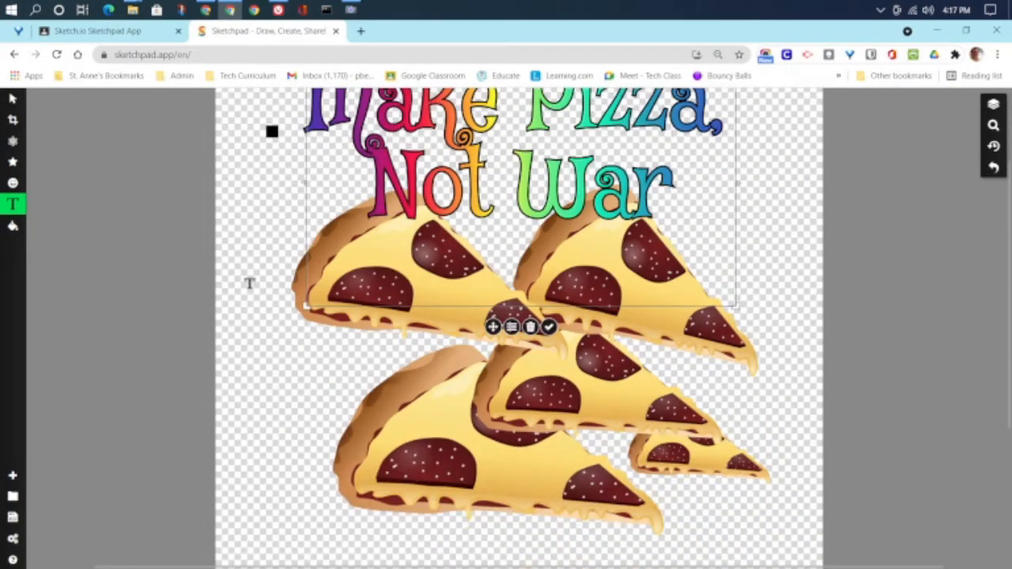
pyautogui.scroll(1, 249, 283)
pyautogui.scroll(-1, 249, 283)
pyautogui.scroll(2, 899, 372)
pyautogui.scroll(-4, 899, 372)
pyautogui.scroll(-2, 899, 372)
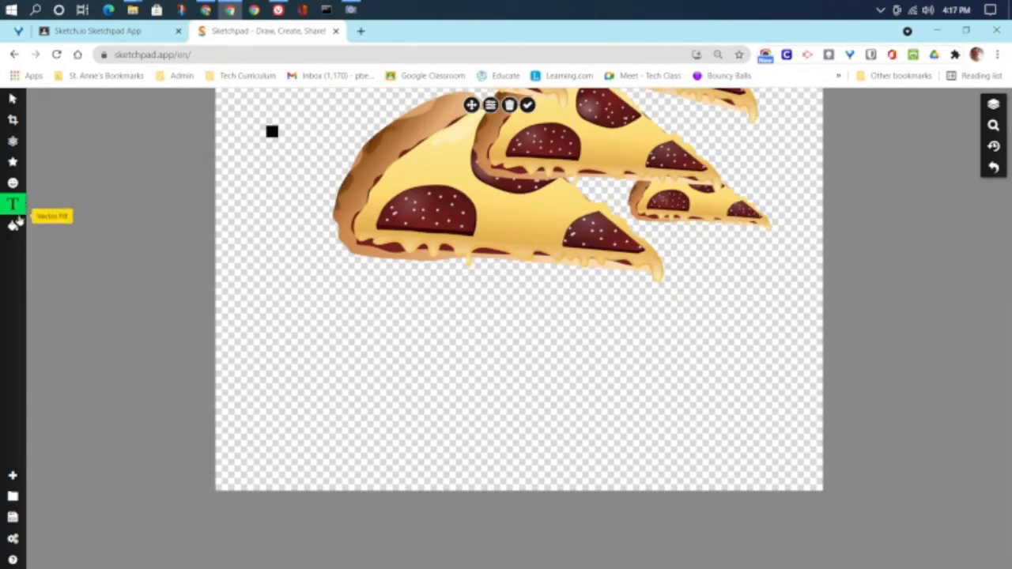
pyautogui.click(14, 205)
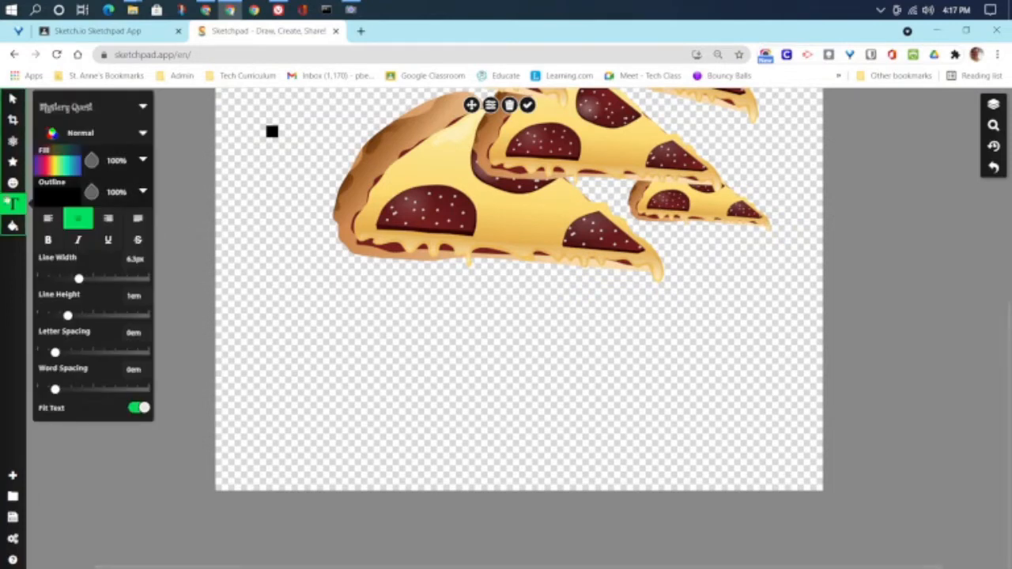
pyautogui.click(62, 173)
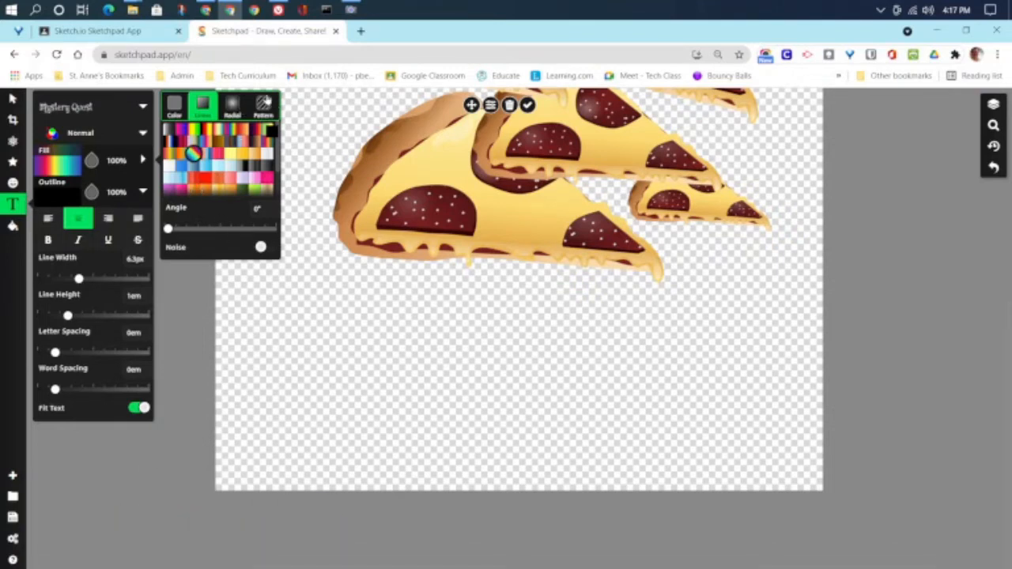
pyautogui.click(266, 101)
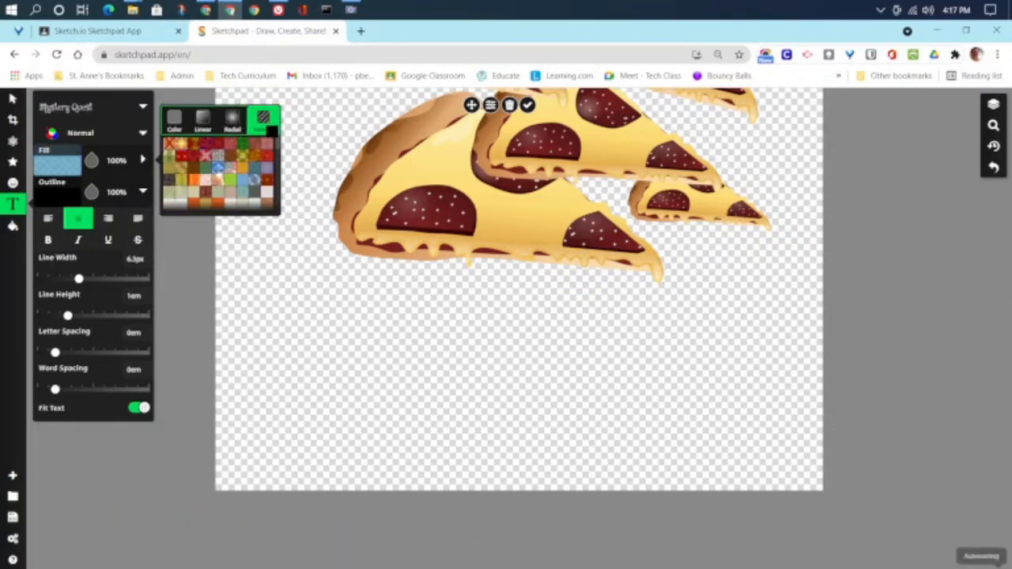
pyautogui.click(218, 168)
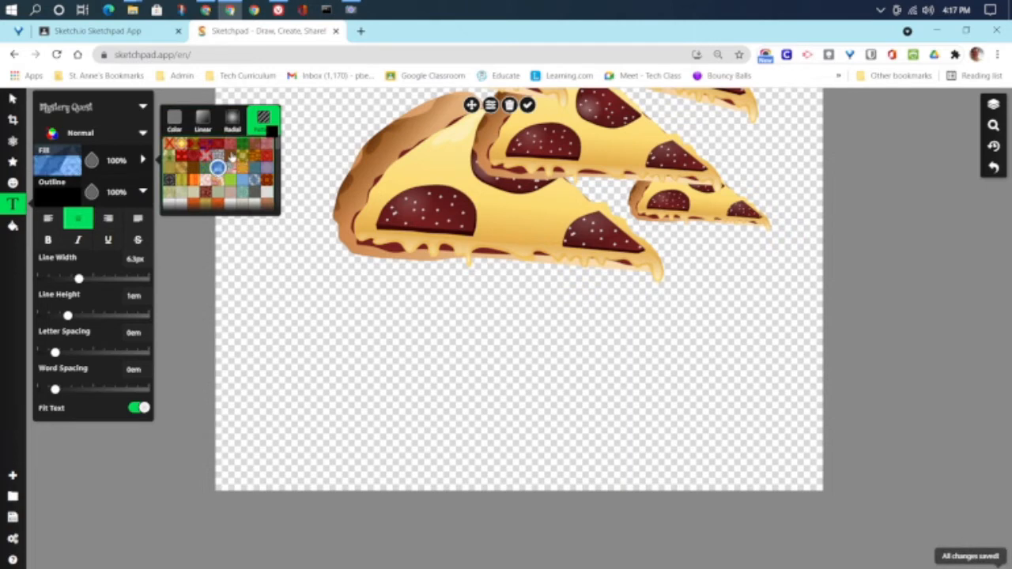
pyautogui.click(218, 180)
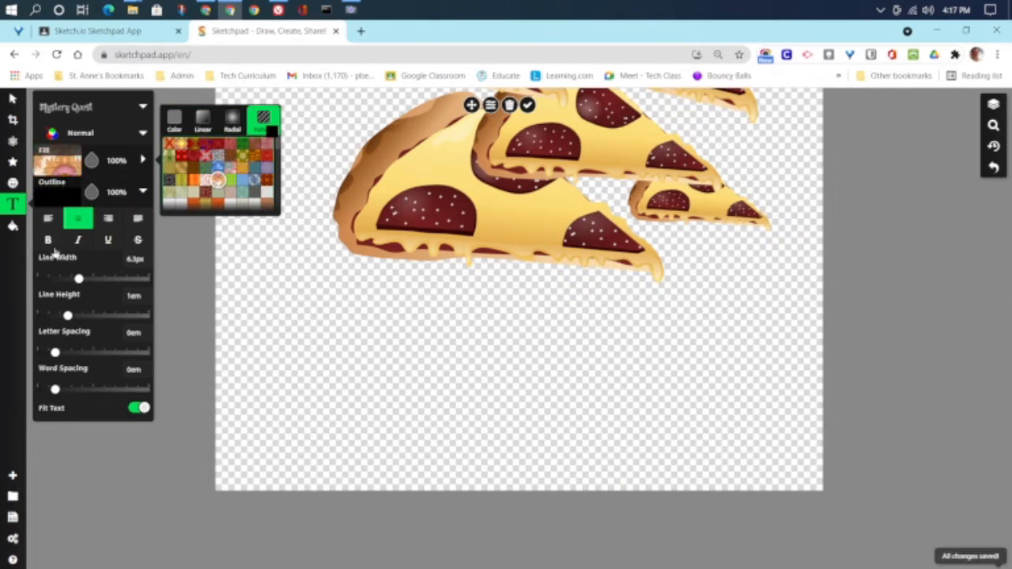
pyautogui.click(46, 244)
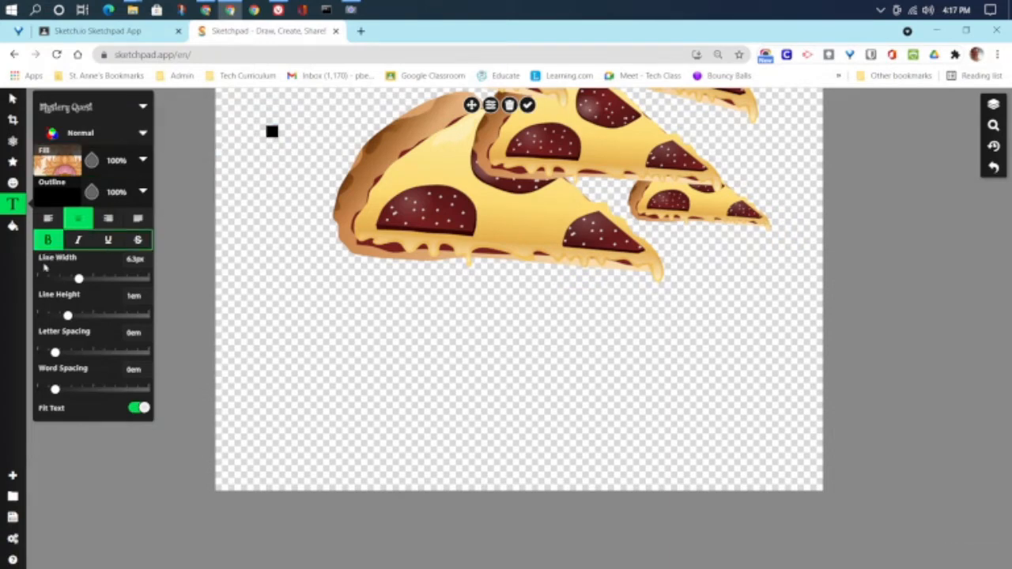
pyautogui.click(348, 295)
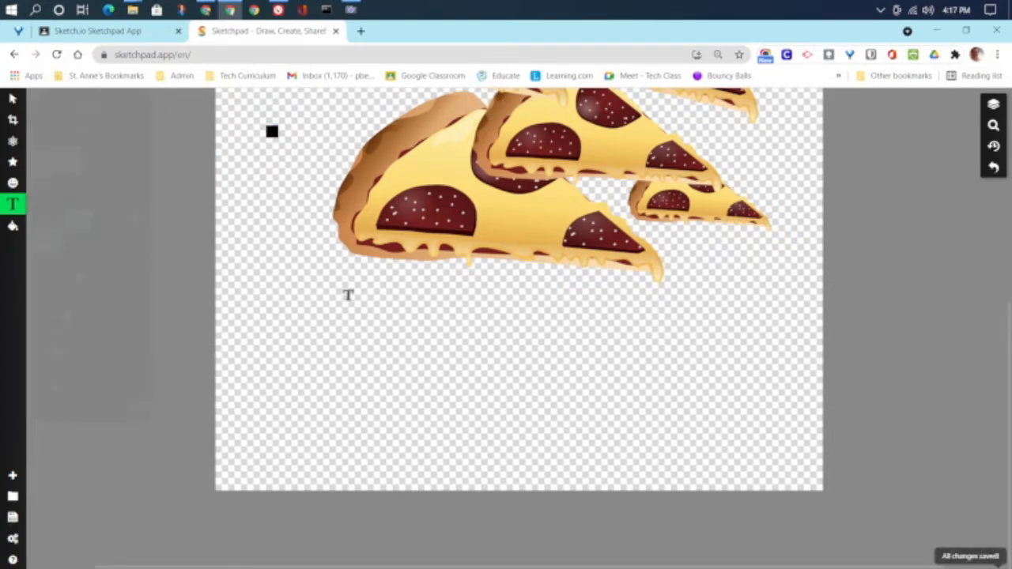
# Step: Add the captions 'Blondie's Pizza' and 'Berkeley, CA' below the pizzas
pyautogui.click(345, 292)
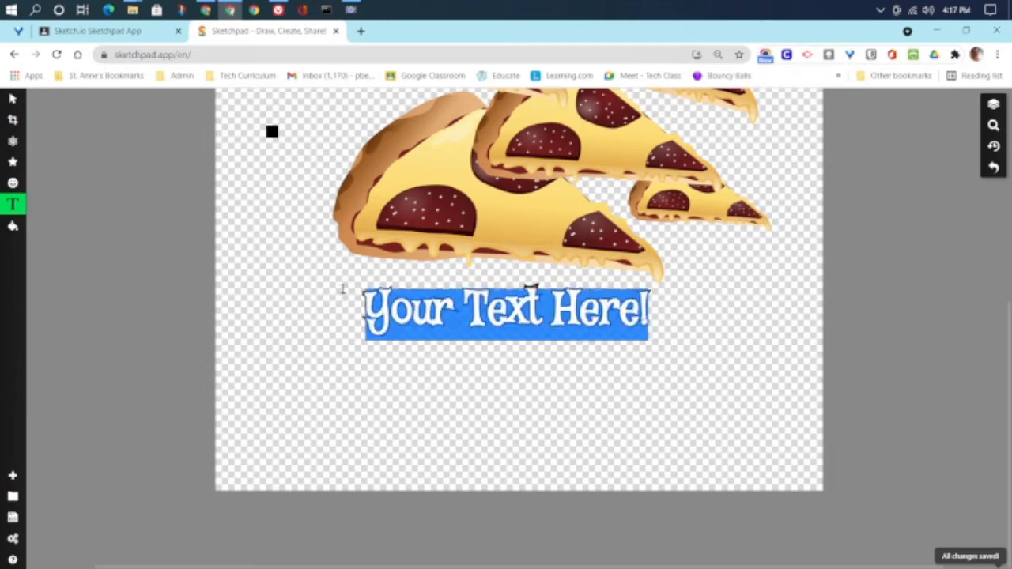
pyautogui.write('Blondi')
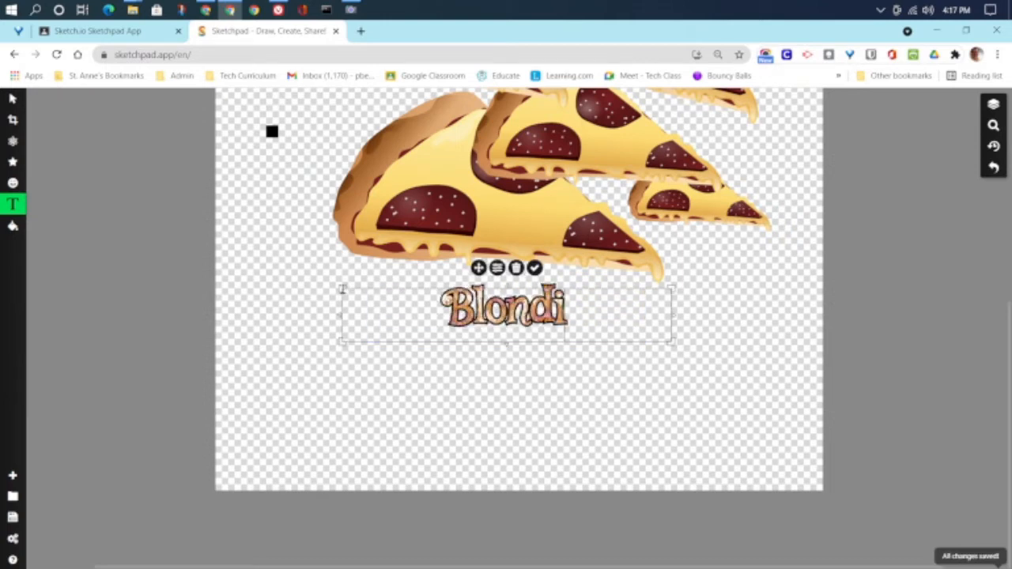
pyautogui.write("e's Pizza")
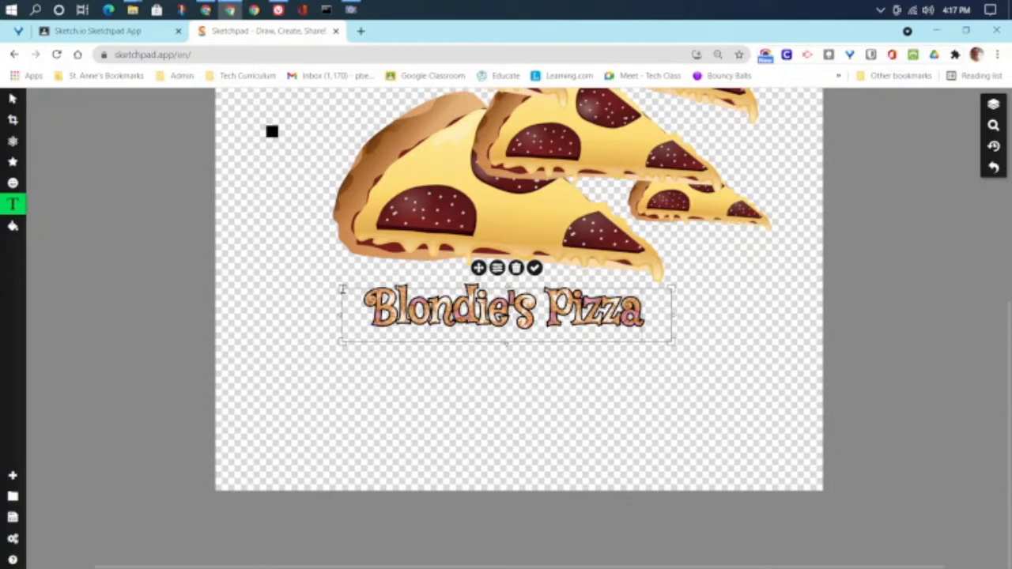
pyautogui.click(427, 379)
pyautogui.click(422, 366)
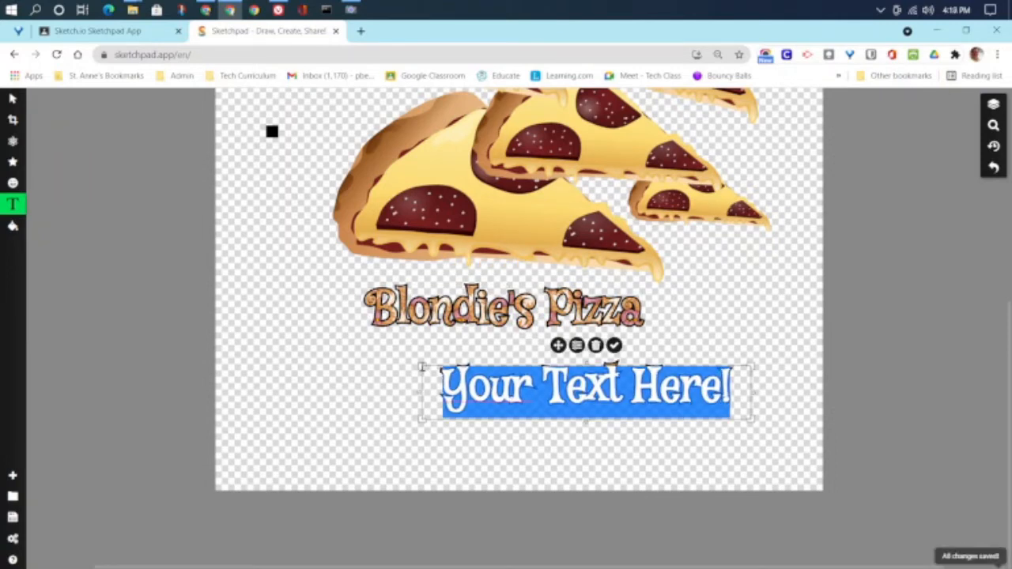
pyautogui.write('Berkely')
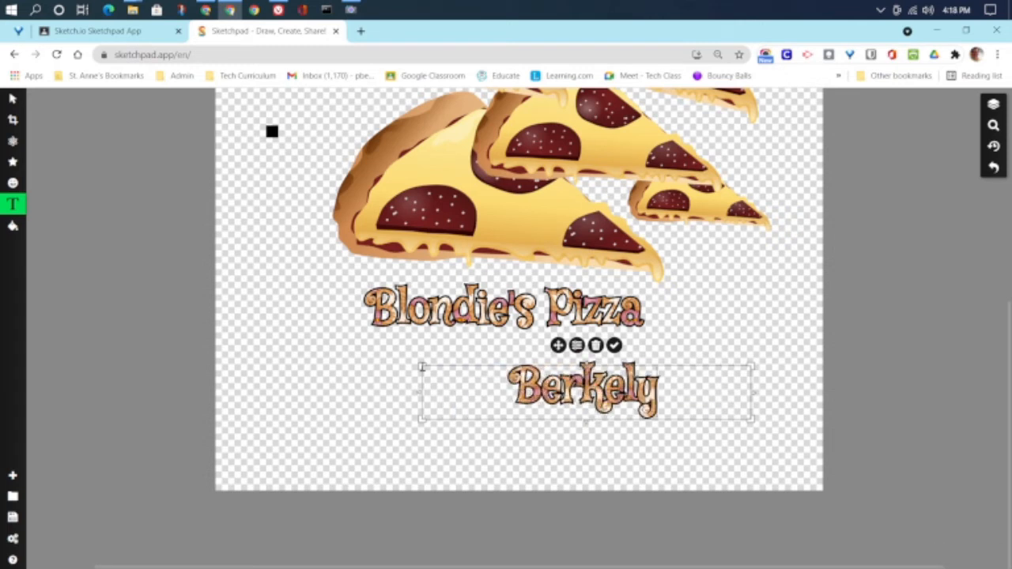
pyautogui.press('BackSpace')
pyautogui.write('euy')
pyautogui.press('BackSpace')
pyautogui.press('BackSpace')
pyautogui.write('y,')
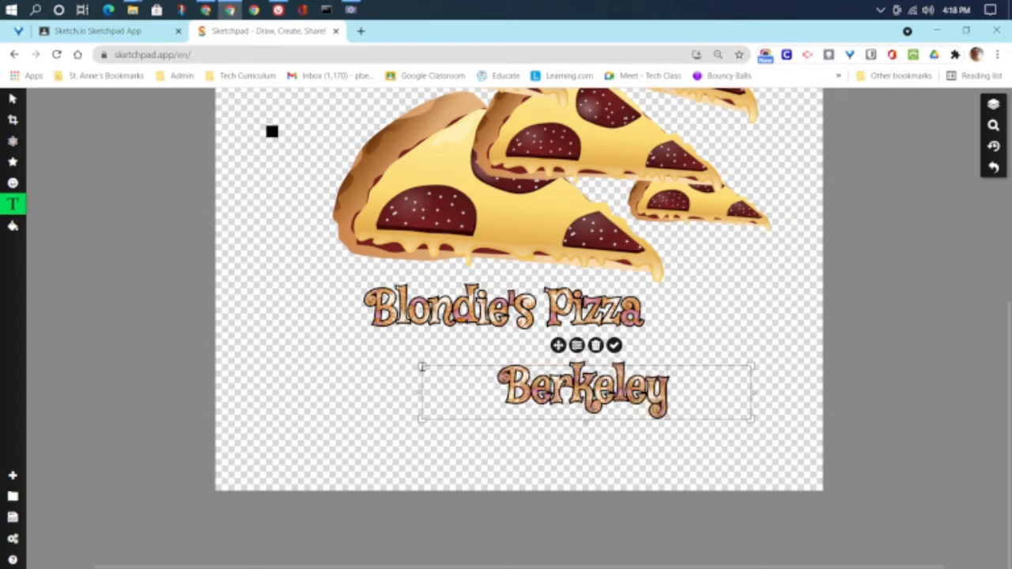
pyautogui.write(' CA')
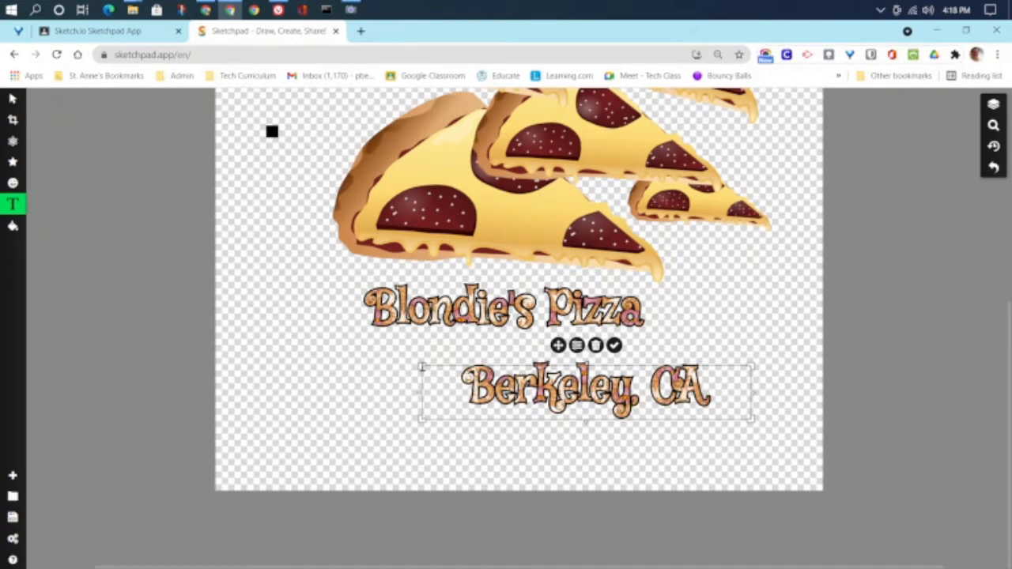
pyautogui.moveTo(557, 345); pyautogui.dragTo(504, 331)
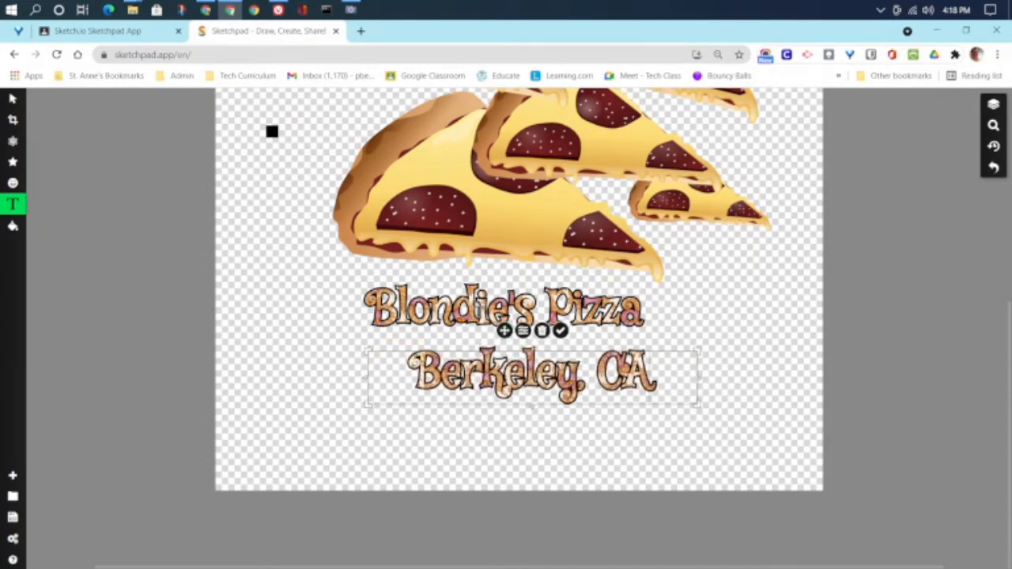
# Step: Enlarge the 'Blondie's Pizza' caption and move 'Berkeley, CA' down beneath it
pyautogui.click(512, 314)
pyautogui.moveTo(671, 343); pyautogui.dragTo(779, 406)
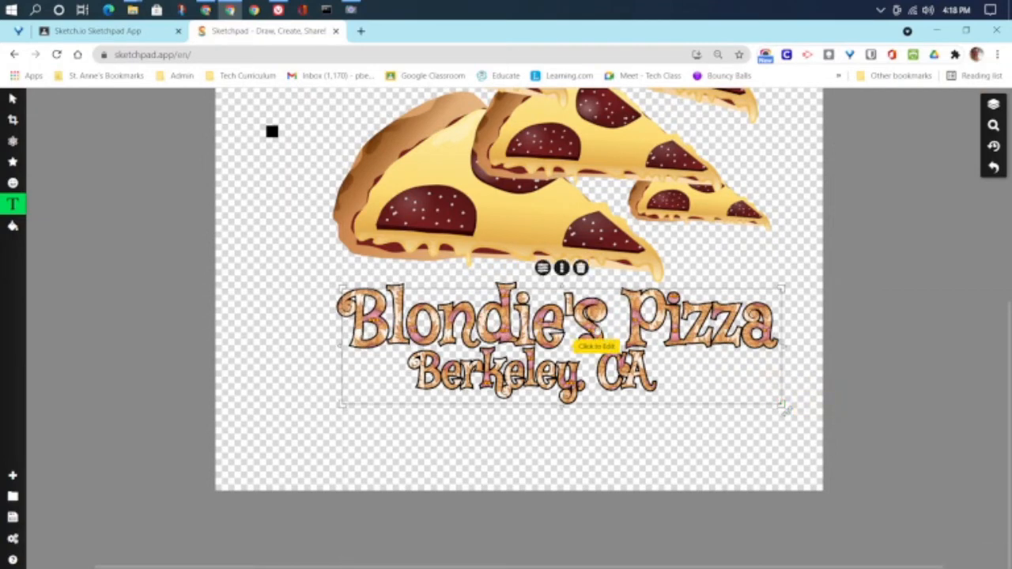
pyautogui.moveTo(341, 289); pyautogui.dragTo(325, 278)
pyautogui.moveTo(579, 314)
pyautogui.mouseDown()
pyautogui.moveTo(590, 316)
pyautogui.moveTo(580, 314)
pyautogui.mouseUp()
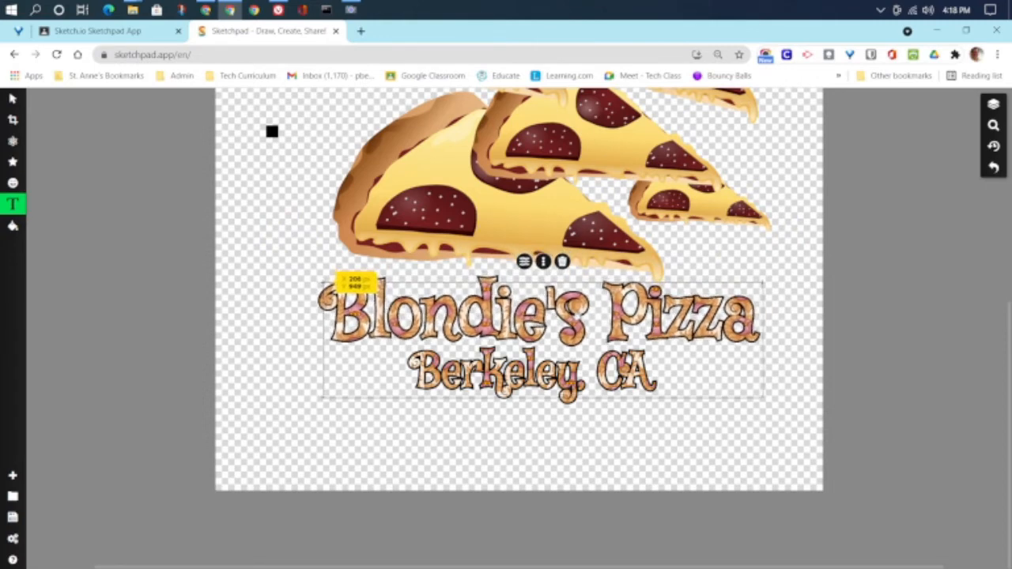
pyautogui.rightClick(579, 313)
pyautogui.click(507, 483)
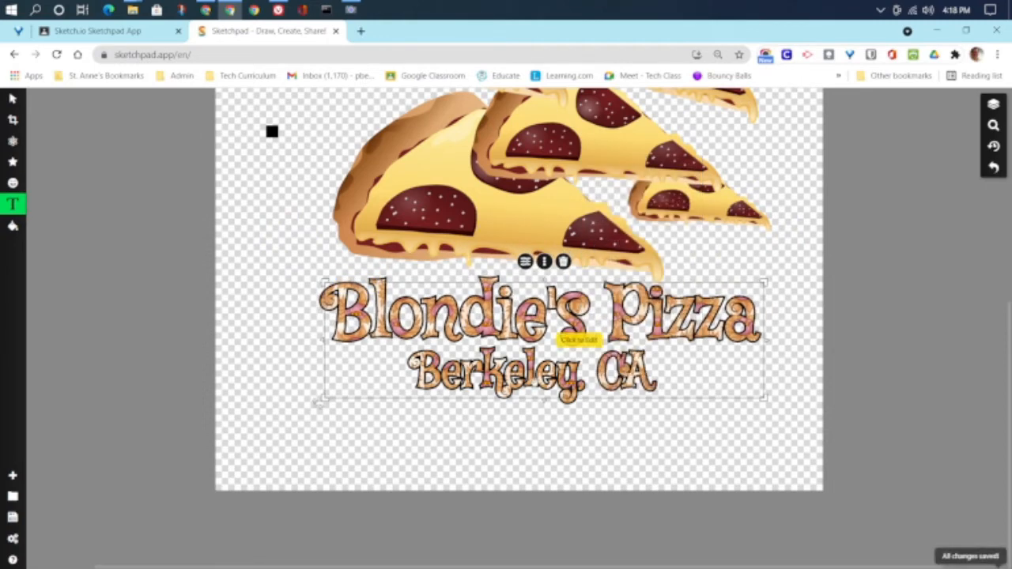
pyautogui.click(537, 380)
pyautogui.moveTo(568, 377)
pyautogui.mouseDown()
pyautogui.moveTo(574, 390)
pyautogui.moveTo(564, 390)
pyautogui.mouseUp()
pyautogui.click(802, 433)
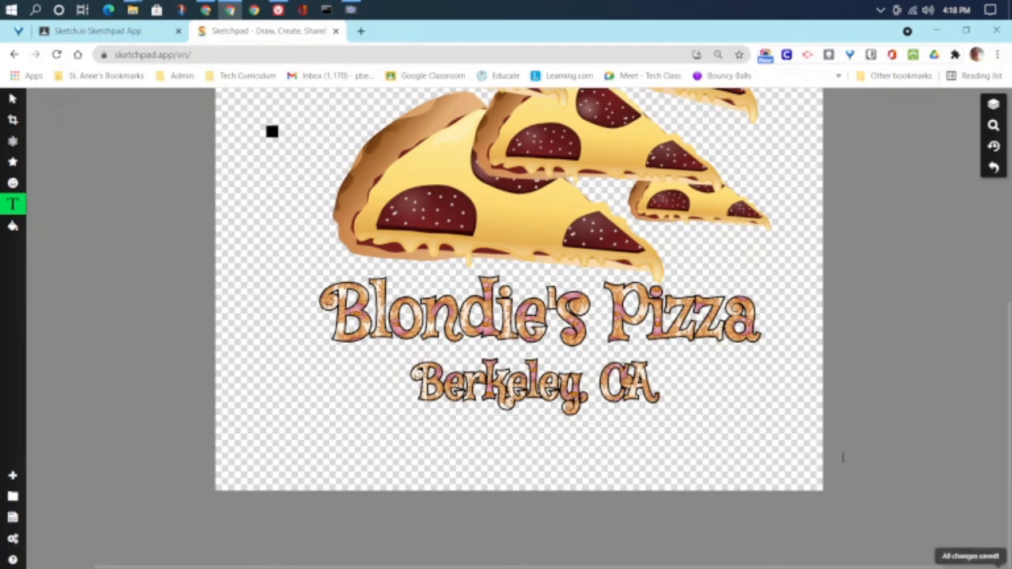
# Step: Select the 'Make Pizza, Not War' title and apply the linear rainbow gradient fill
pyautogui.scroll(5, 798, 443)
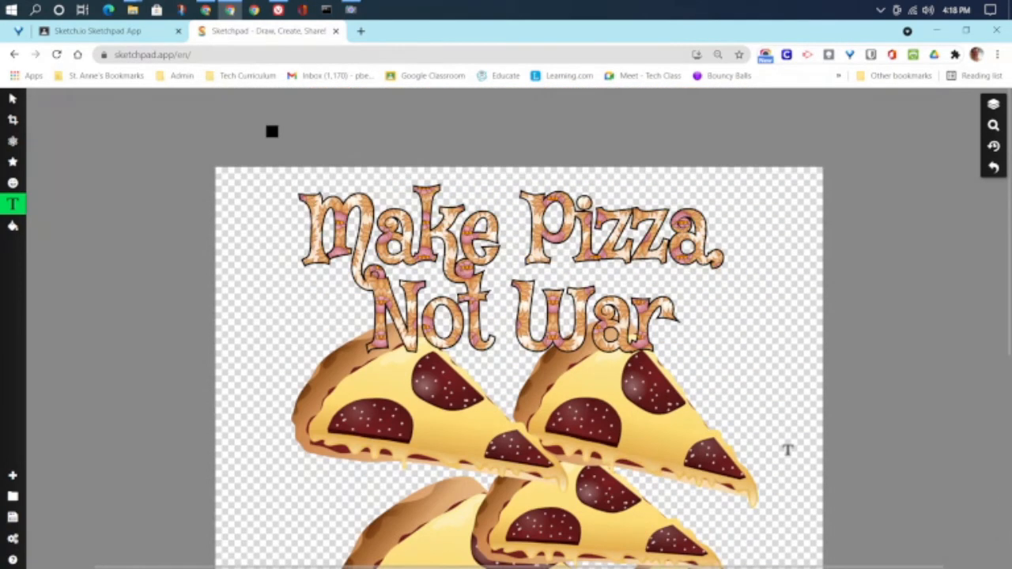
pyautogui.scroll(-3, 788, 449)
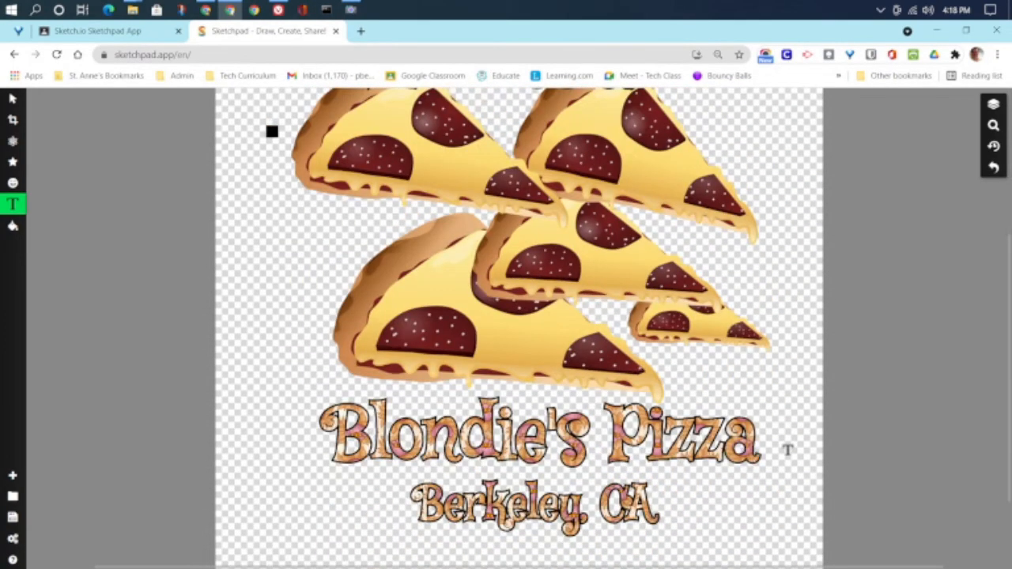
pyautogui.scroll(4, 788, 449)
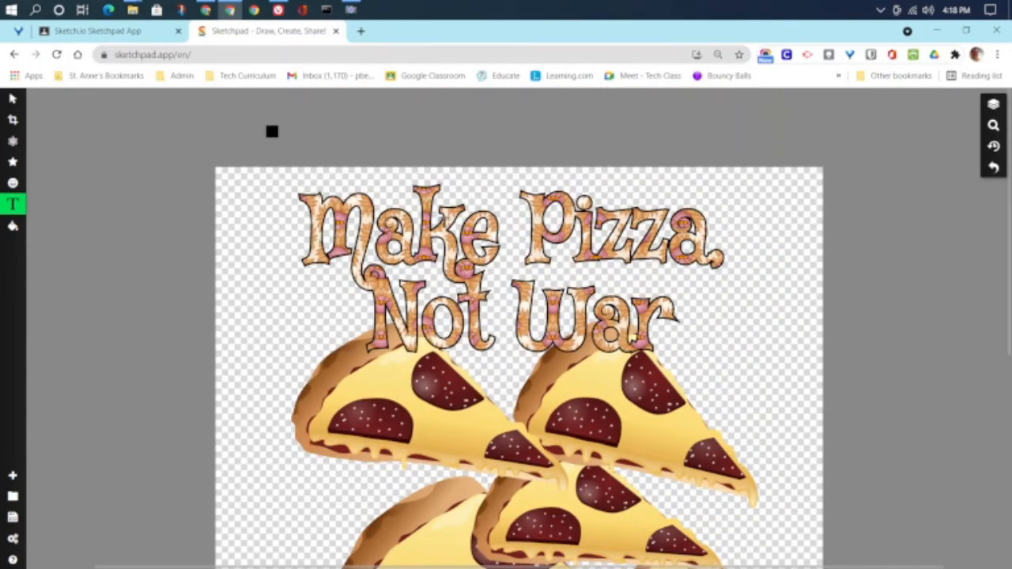
pyautogui.click(456, 227)
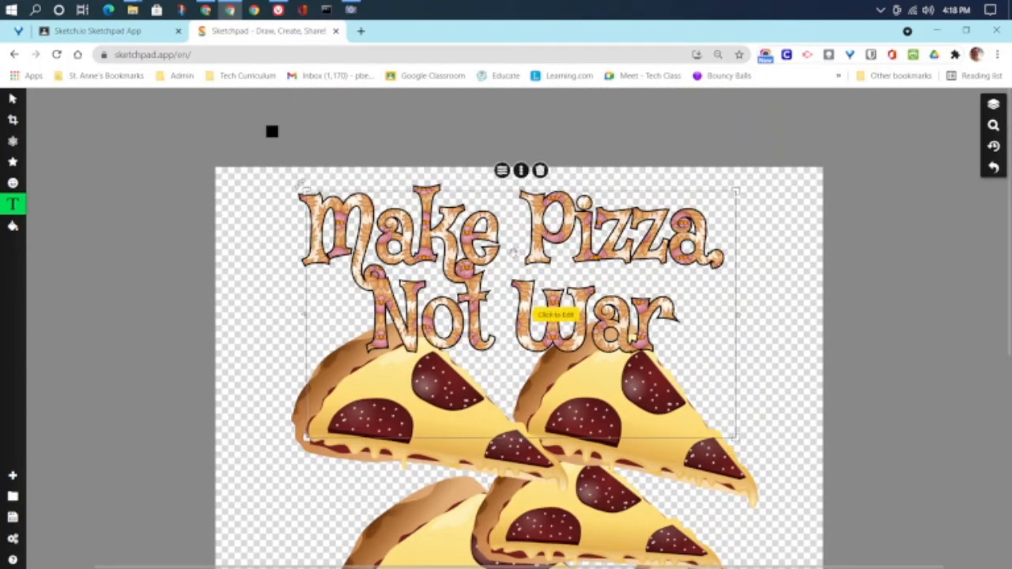
pyautogui.click(12, 98)
pyautogui.click(321, 189)
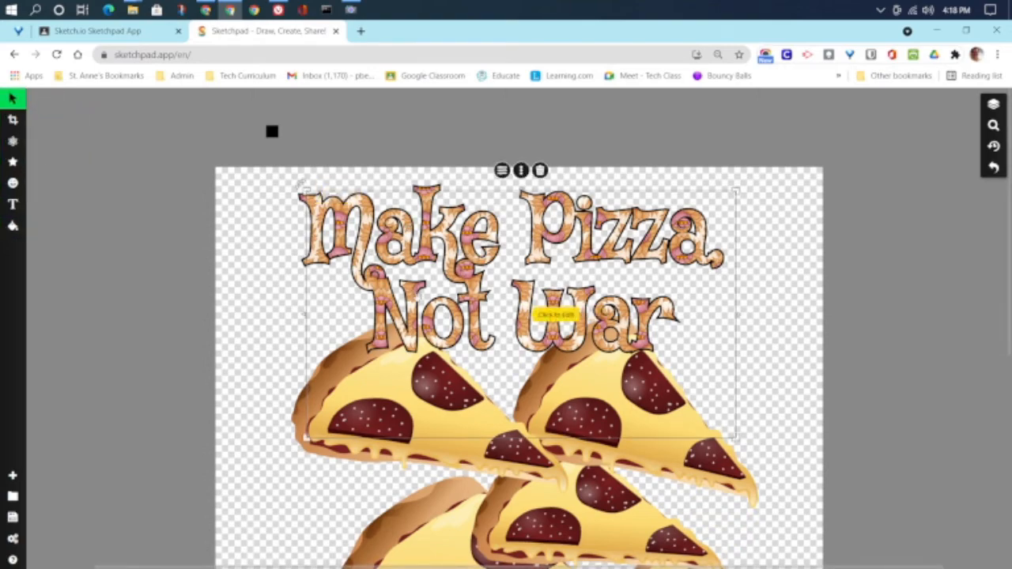
pyautogui.scroll(-3, 416, 302)
pyautogui.scroll(-1, 416, 301)
pyautogui.scroll(3, 419, 303)
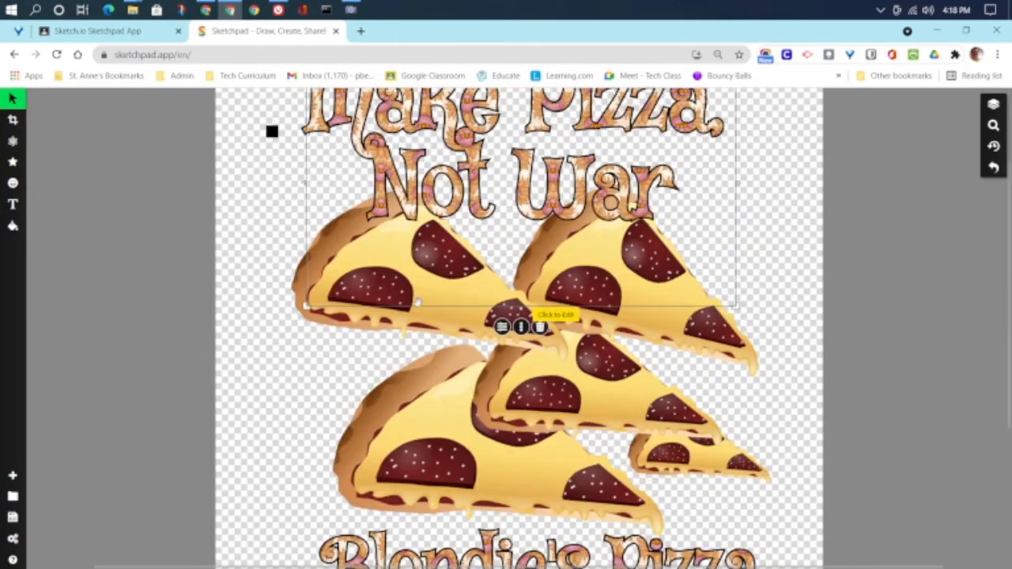
pyautogui.scroll(-3, 422, 304)
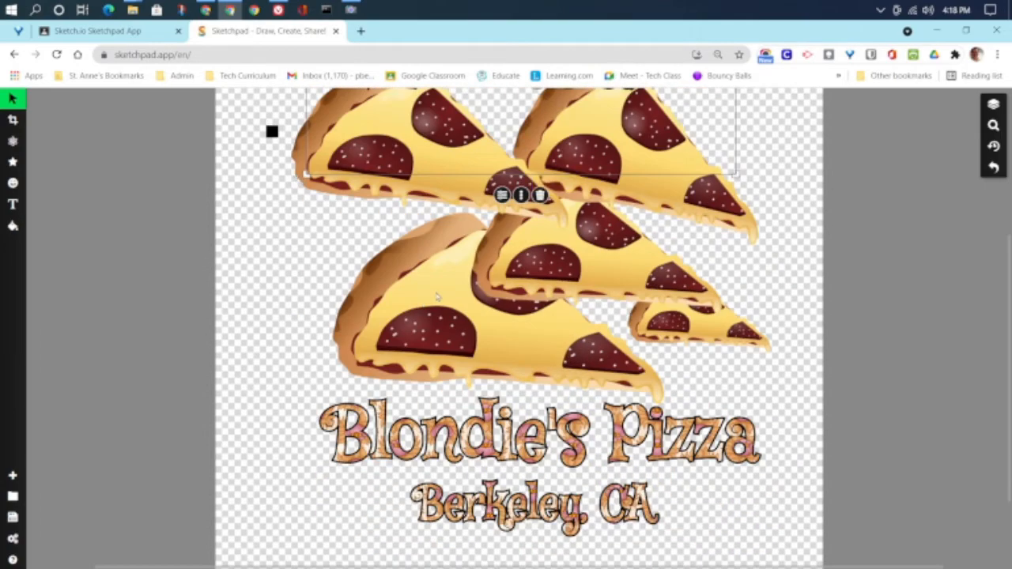
pyautogui.scroll(-3, 424, 273)
pyautogui.scroll(7, 425, 273)
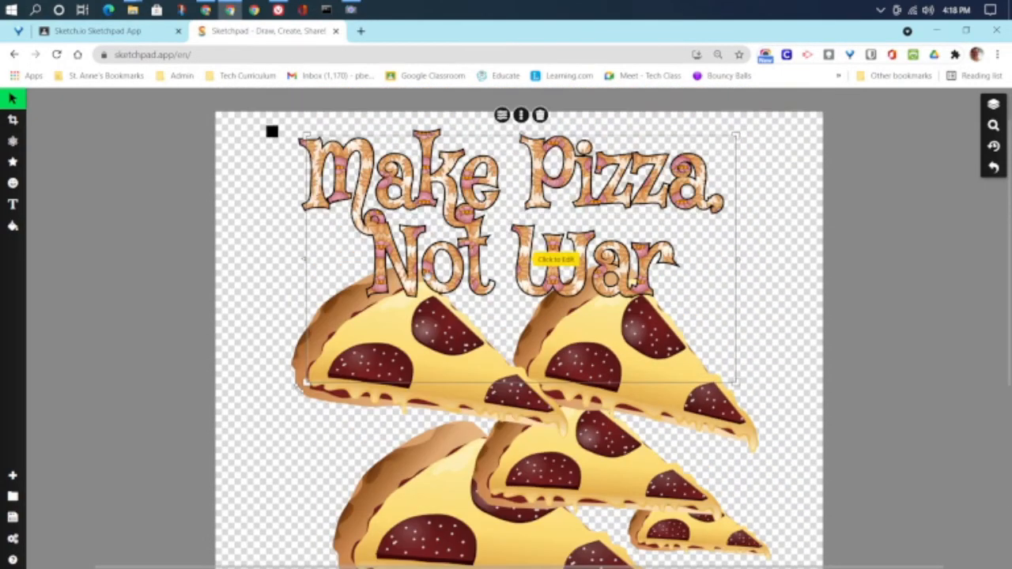
pyautogui.click(521, 114)
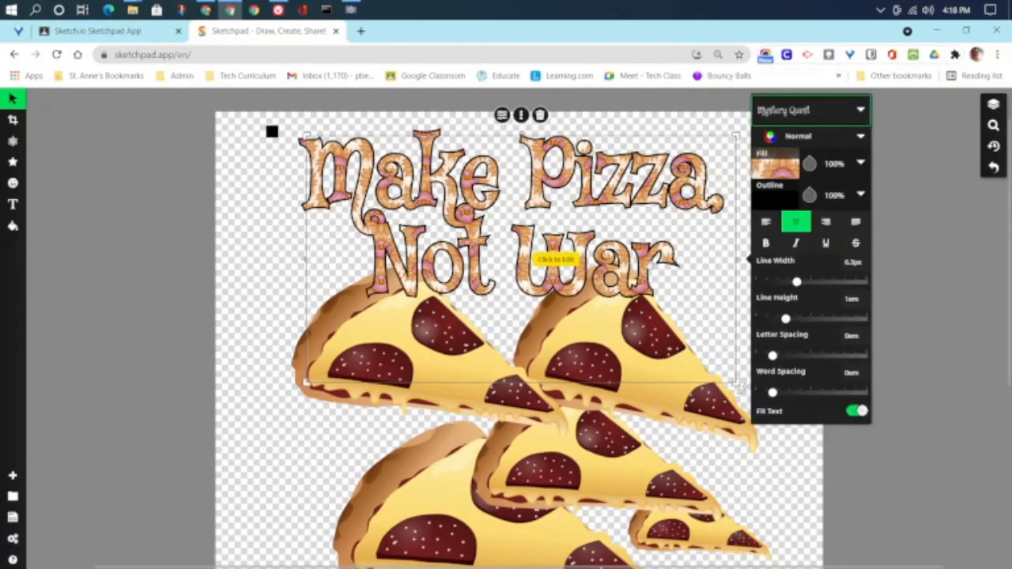
pyautogui.click(775, 166)
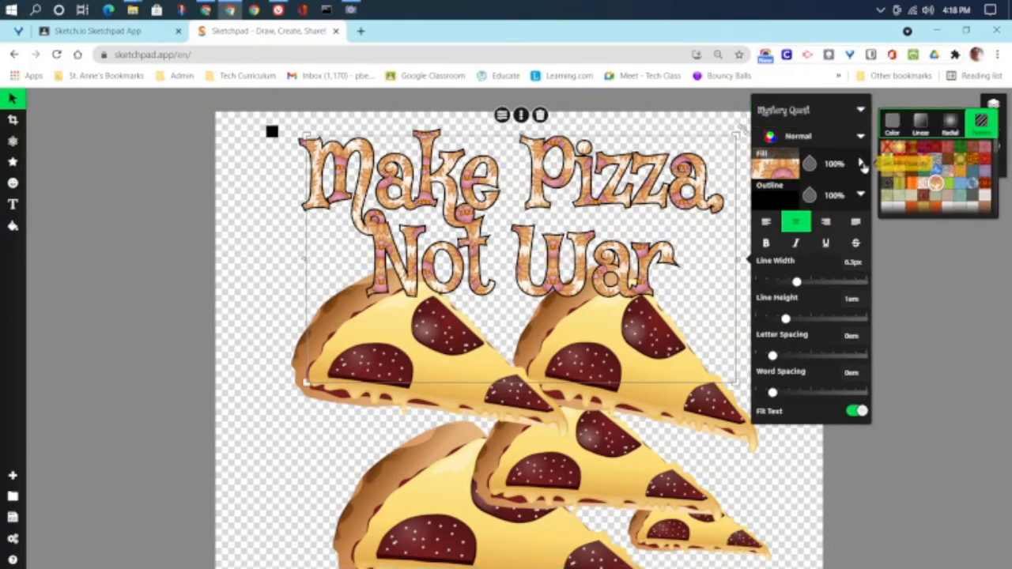
pyautogui.click(916, 122)
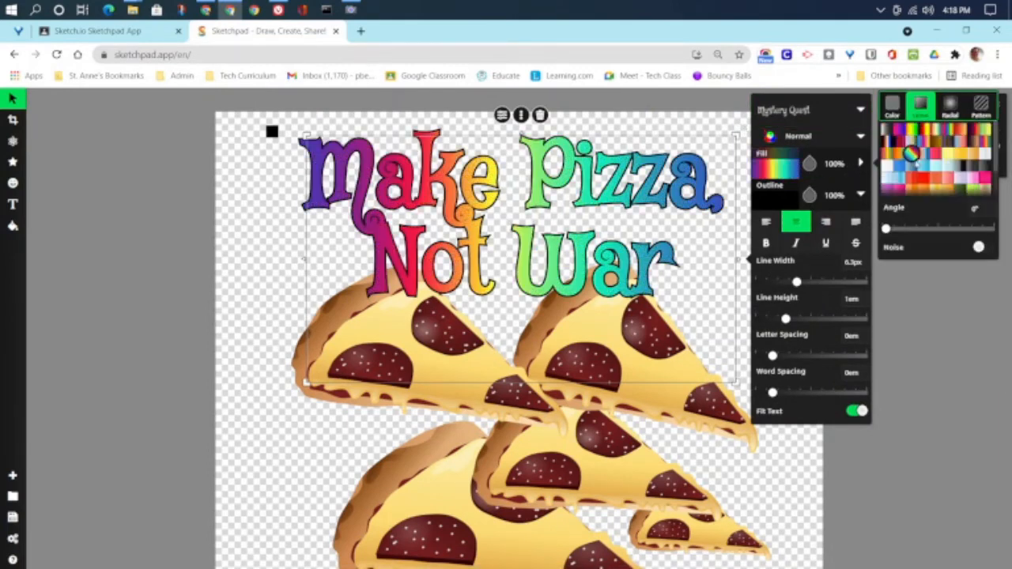
# Step: Deselect the title and zoom out three steps to fit the whole poster
pyautogui.click(240, 271)
pyautogui.scroll(1, 245, 273)
pyautogui.scroll(-5, 253, 278)
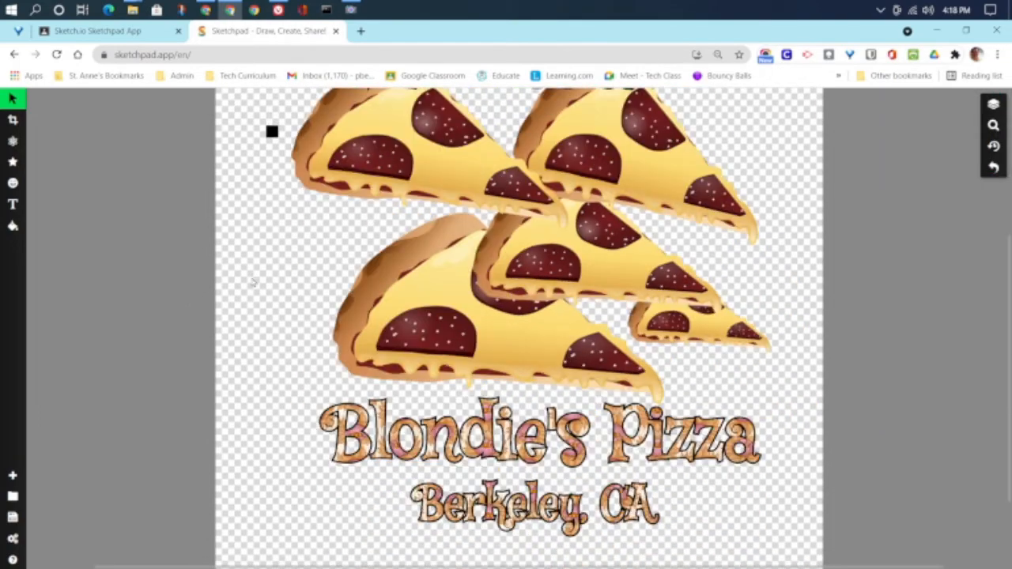
pyautogui.scroll(3, 253, 283)
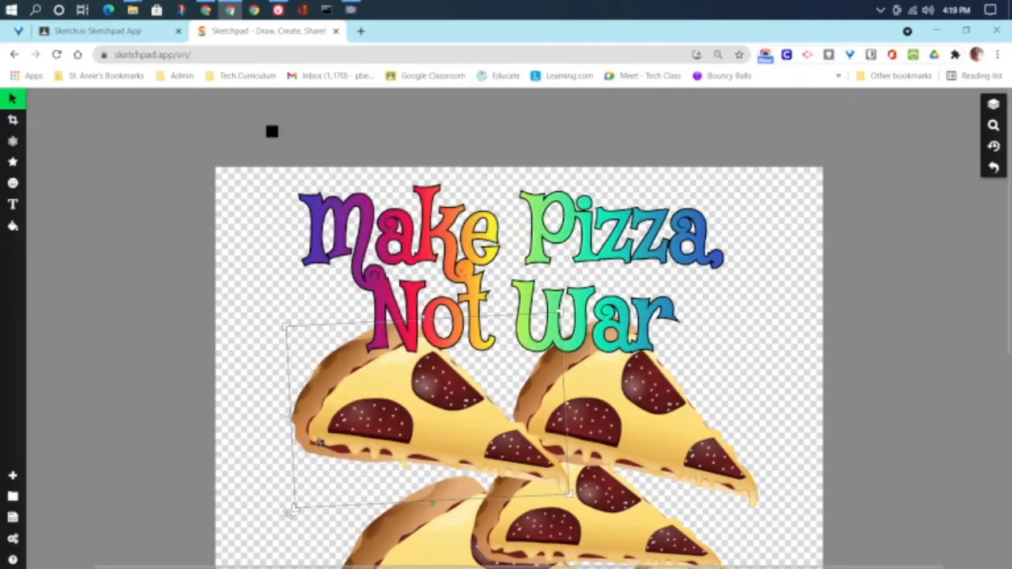
pyautogui.scroll(-2, 319, 445)
pyautogui.scroll(-2, 319, 445)
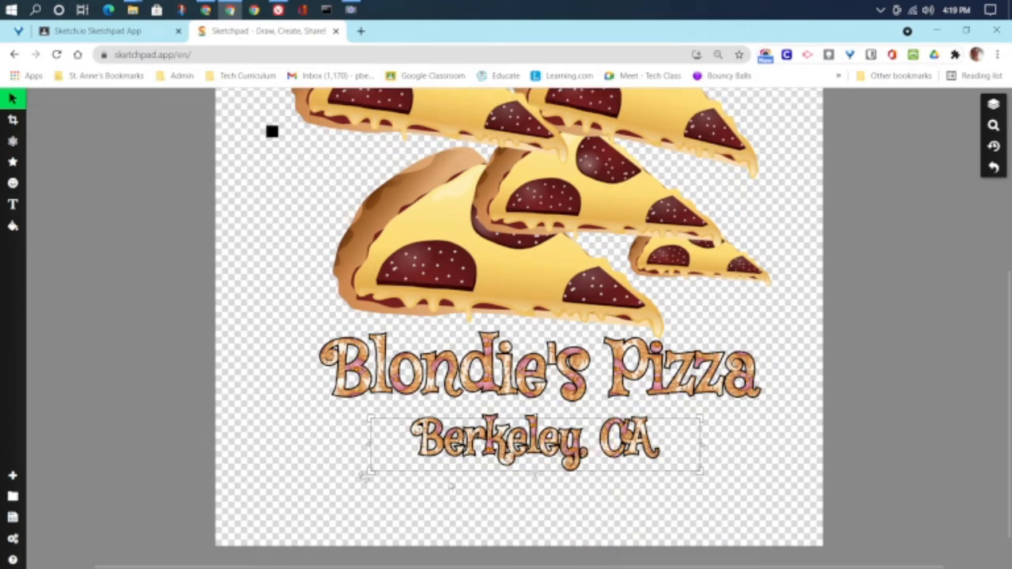
pyautogui.click(993, 124)
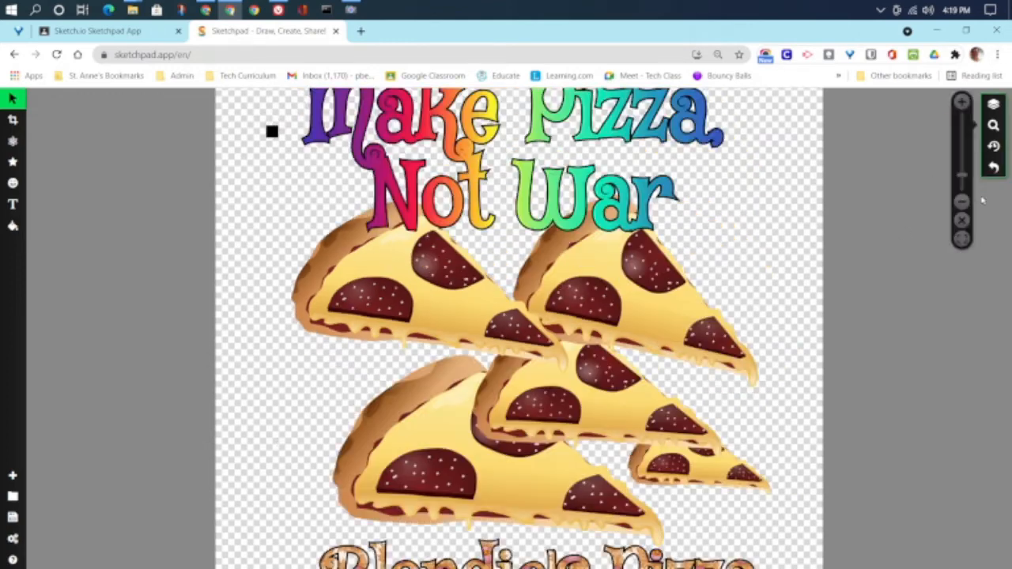
pyautogui.click(961, 203)
pyautogui.click(961, 203)
pyautogui.click(961, 203)
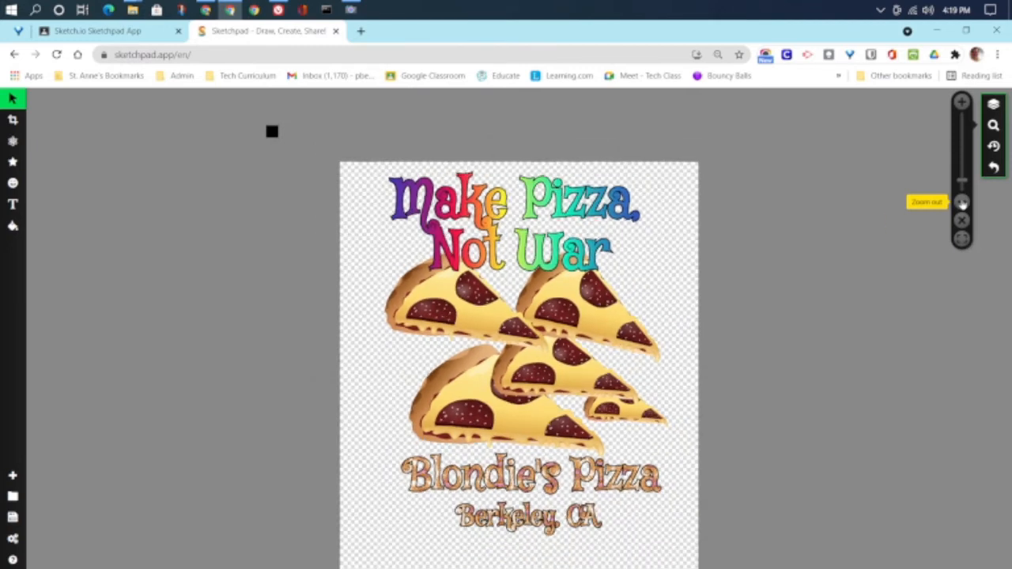
pyautogui.scroll(-2, 762, 344)
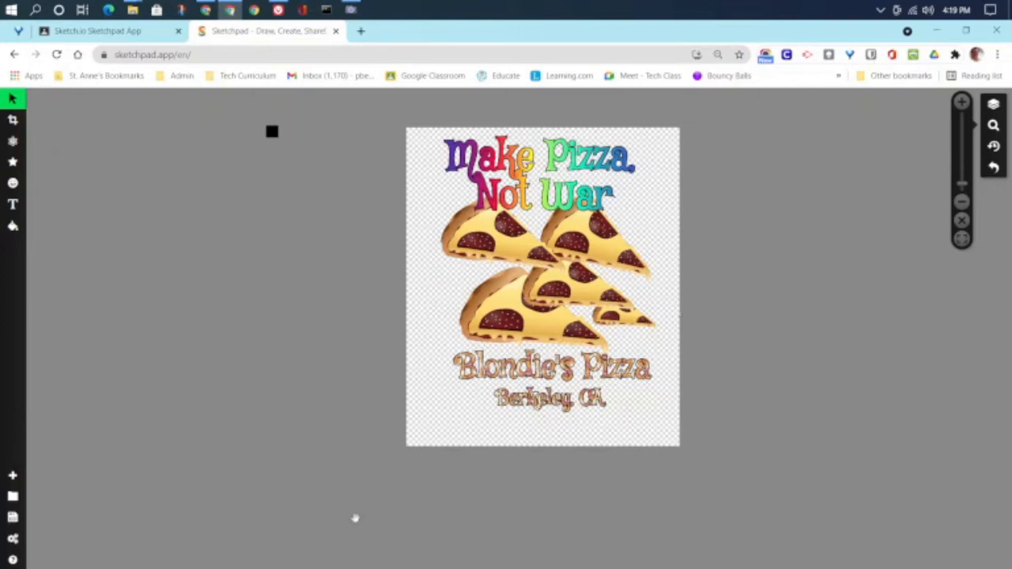
# Step: Download the poster as Drawing-10.sketchpad, then close the Sketchpad browser tab
pyautogui.click(13, 519)
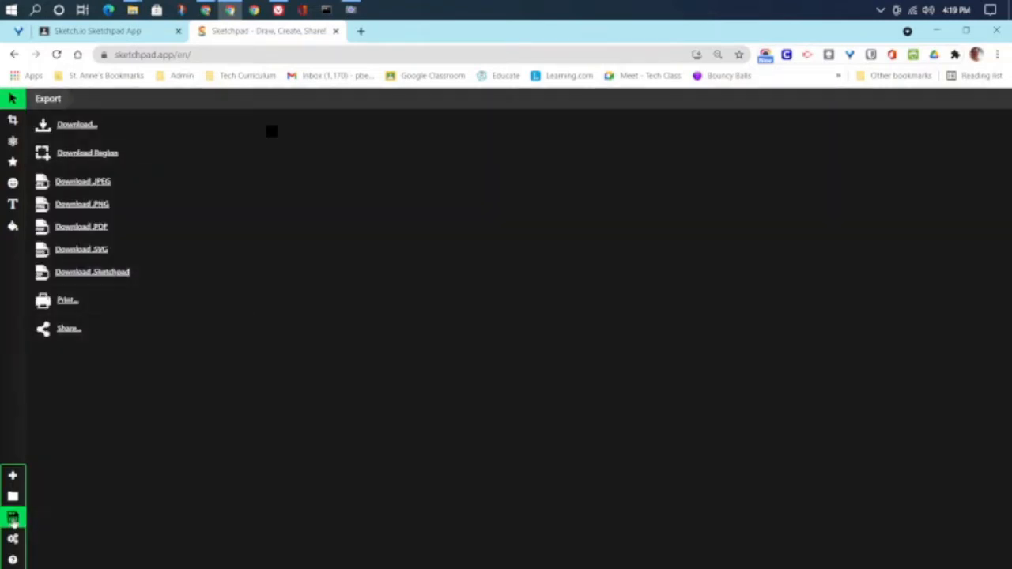
pyautogui.click(102, 273)
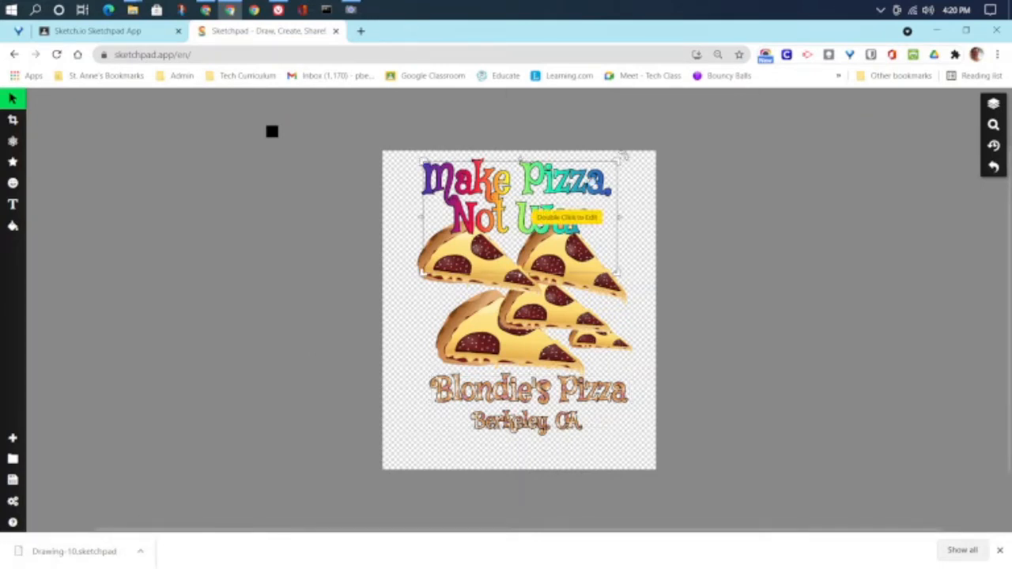
pyautogui.click(335, 31)
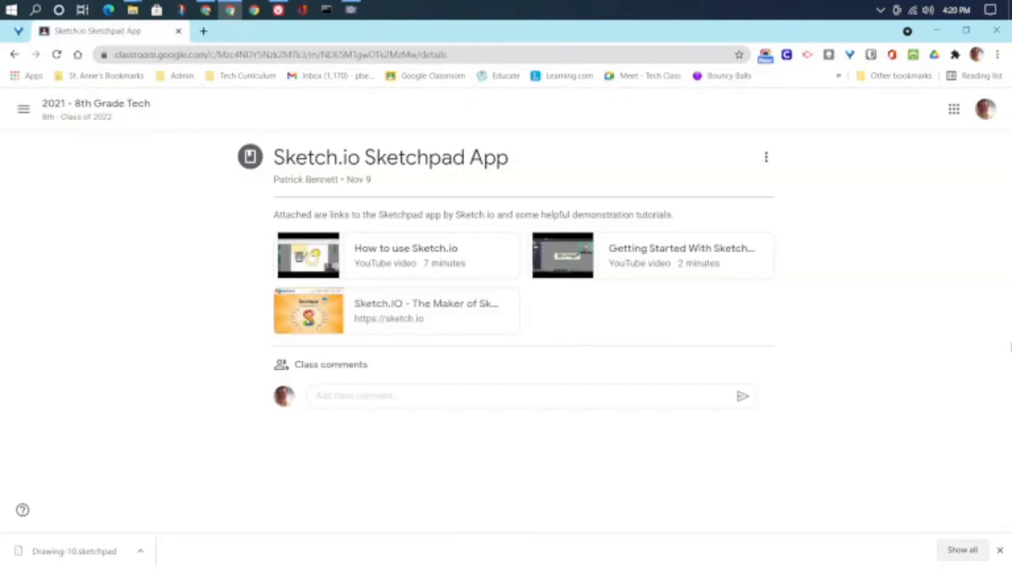
# Step: Open File Explorer's Downloads folder and select Drawing-10.sketchpad
pyautogui.click(135, 9)
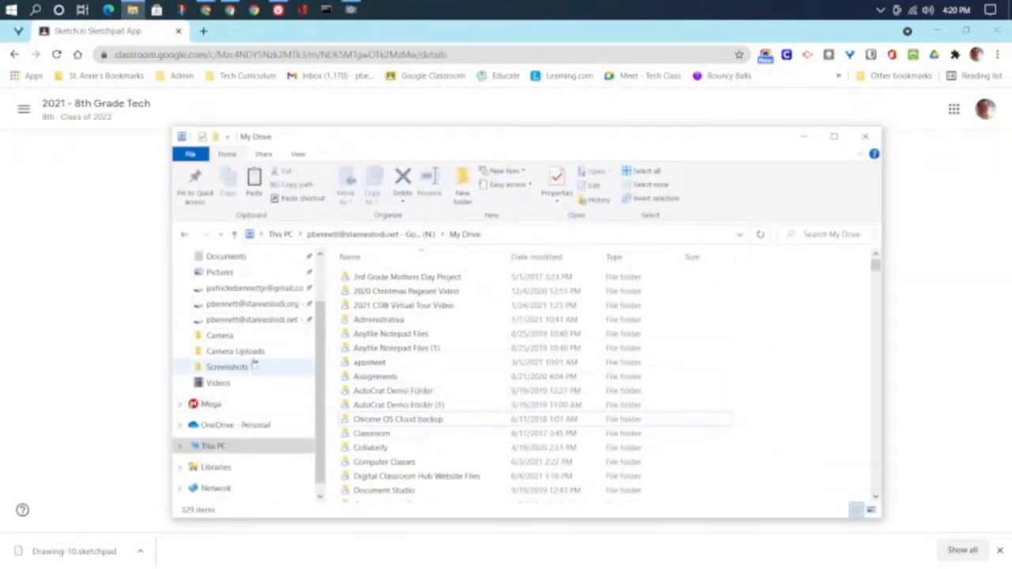
pyautogui.scroll(3, 254, 360)
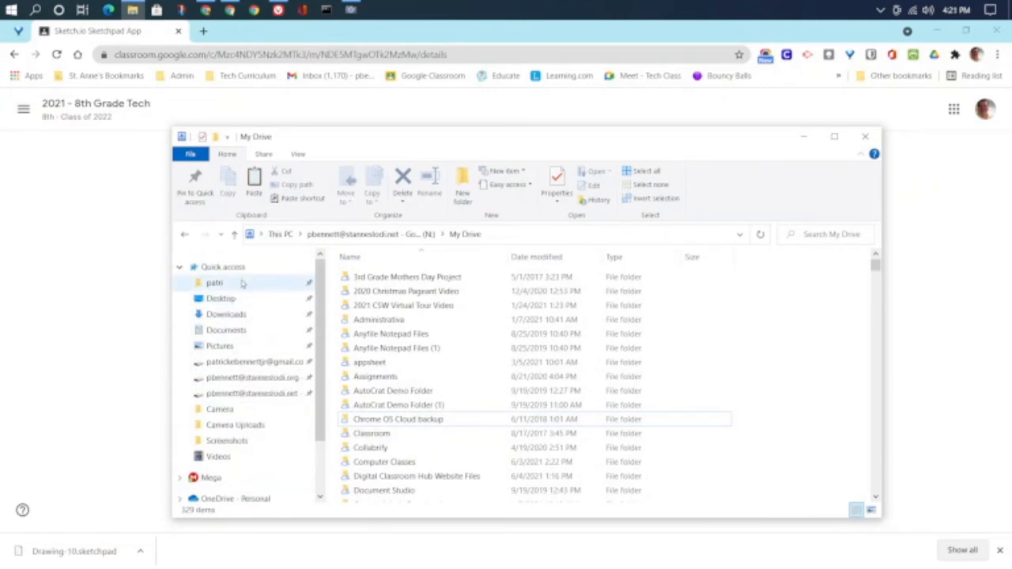
pyautogui.click(218, 315)
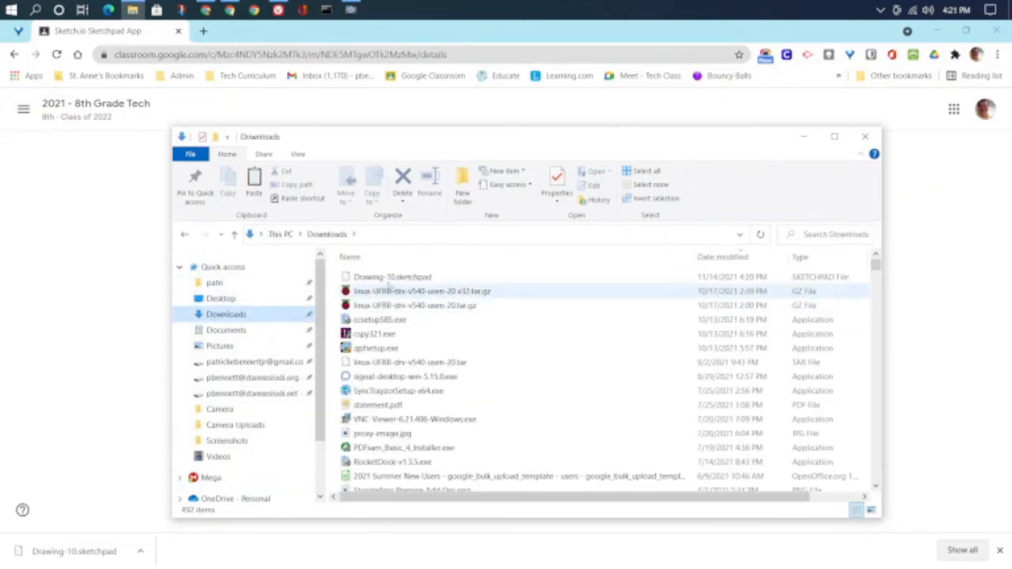
pyautogui.click(388, 277)
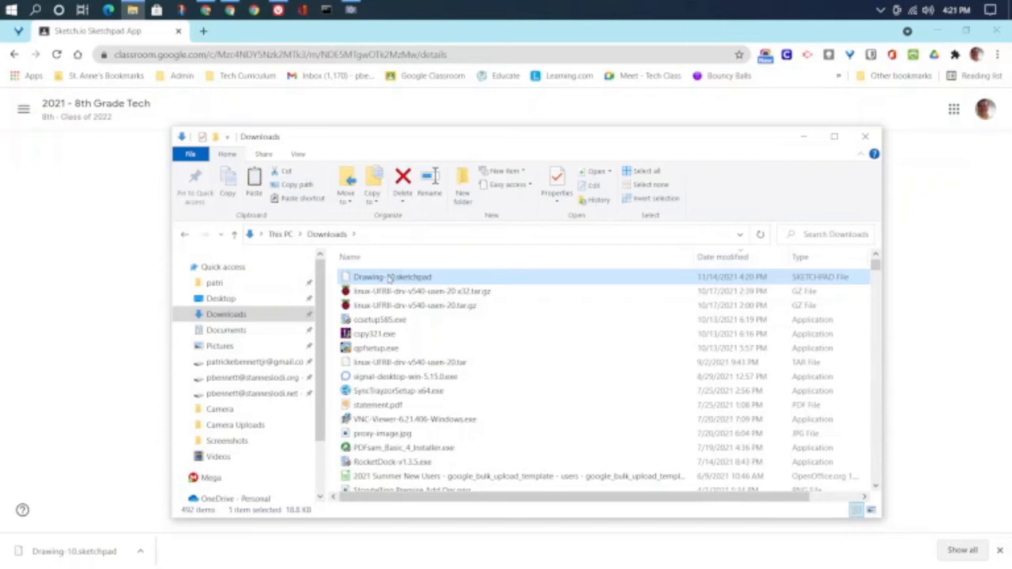
# Step: Copy Drawing-10.sketchpad and go to My Drive on Google Drive
pyautogui.rightClick(389, 277)
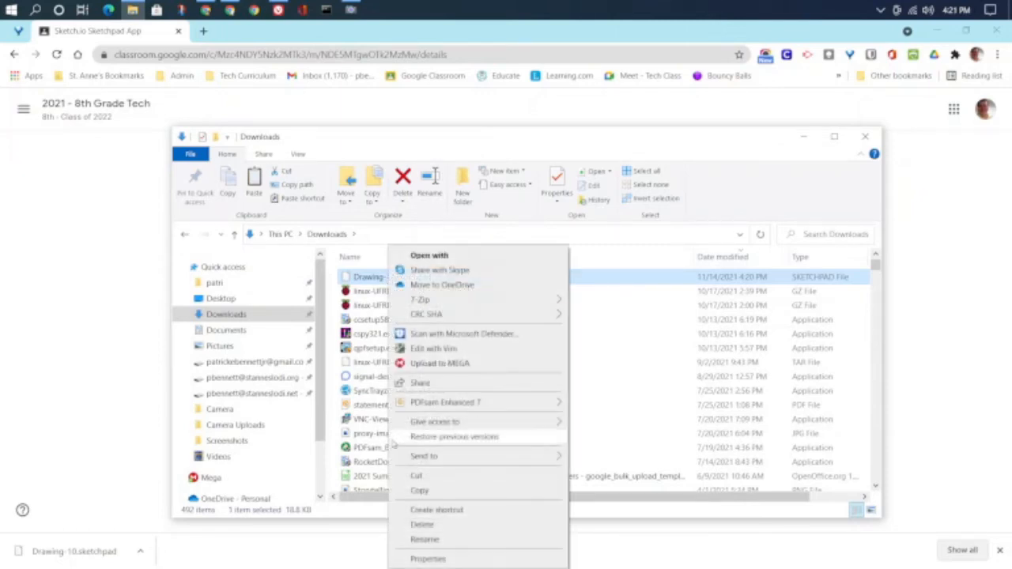
pyautogui.click(417, 491)
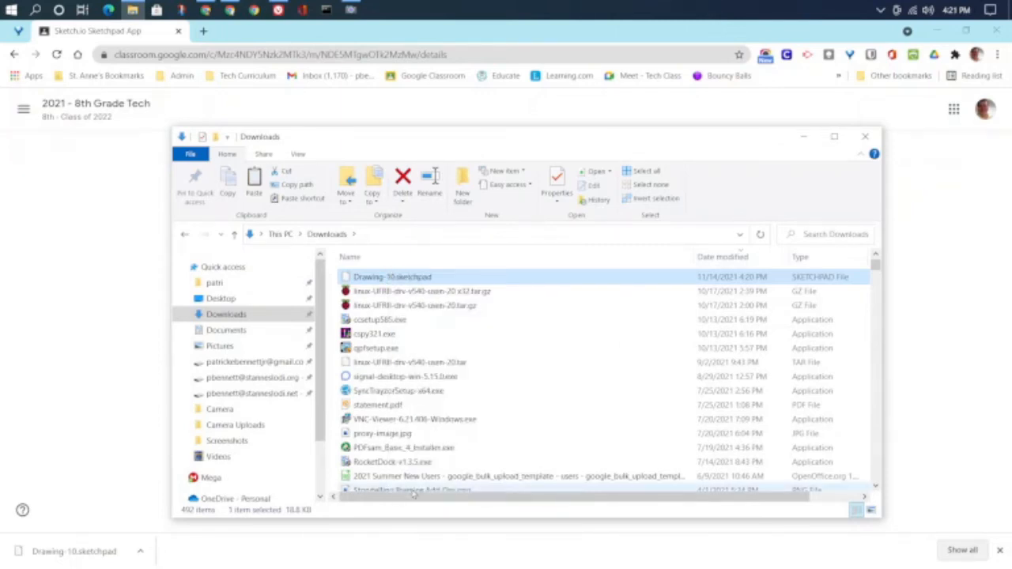
pyautogui.click(248, 398)
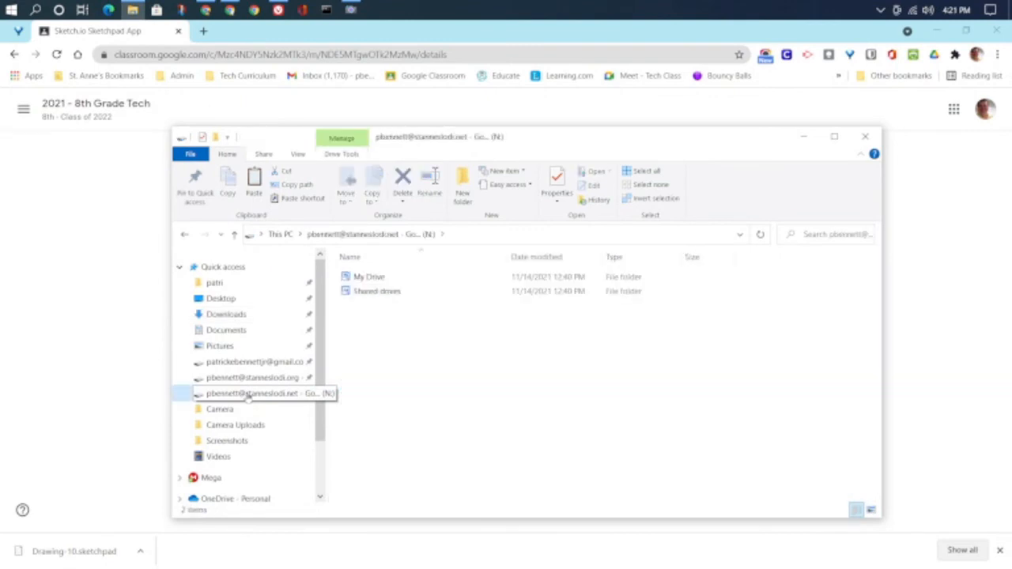
pyautogui.doubleClick(385, 279)
# Step: Create a new folder named 'Blondies T-Shirt' in My Drive
pyautogui.rightClick(762, 342)
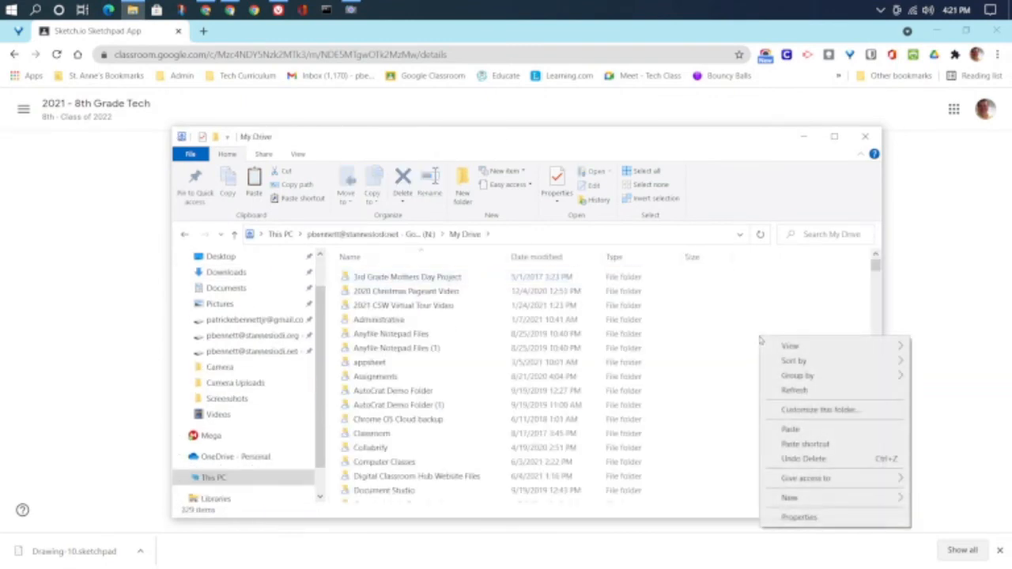
pyautogui.moveTo(783, 500)
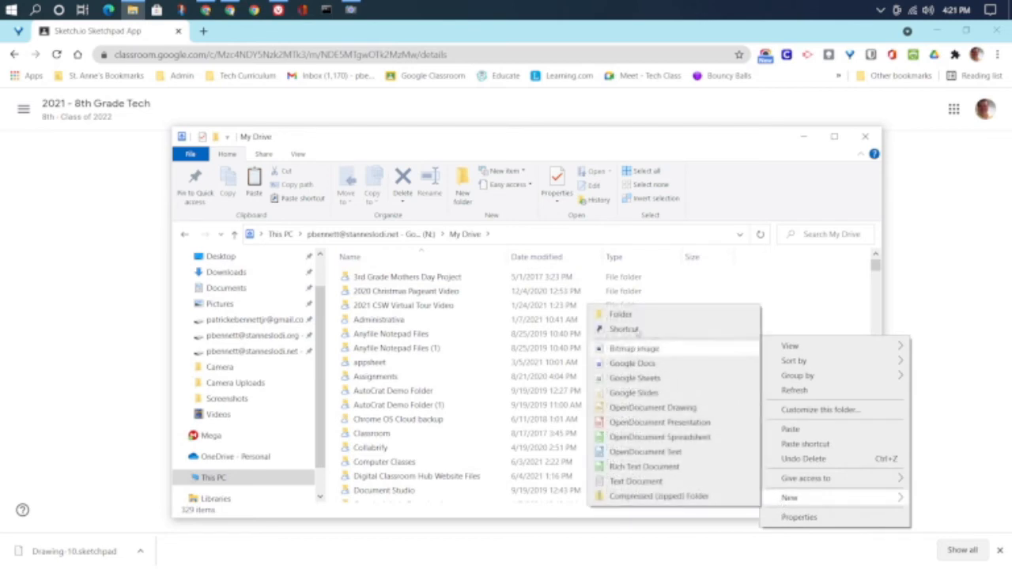
pyautogui.click(621, 315)
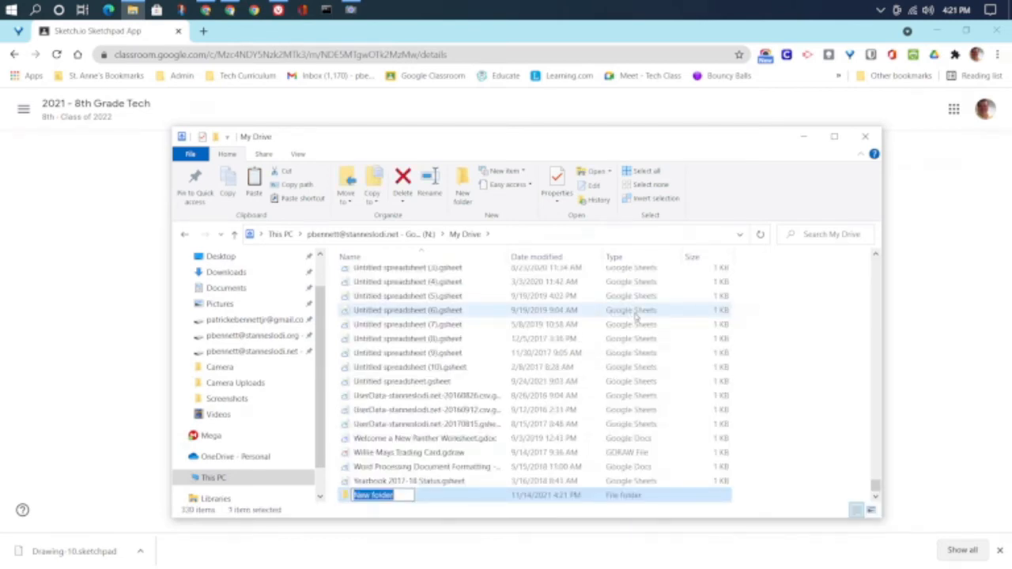
pyautogui.write('8thGrades')
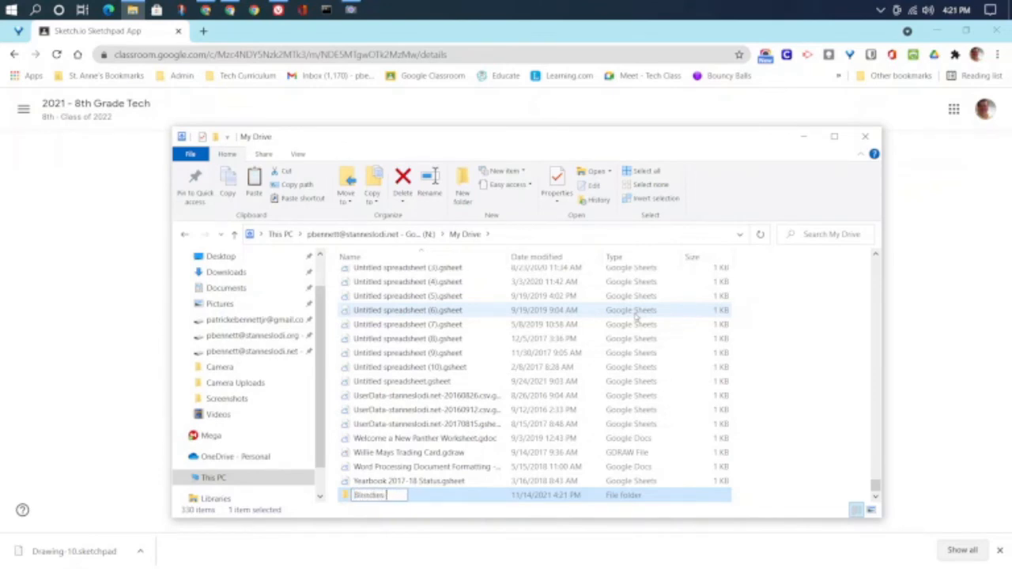
pyautogui.write(' 1')
pyautogui.write('-Shirt')
pyautogui.press('Return')
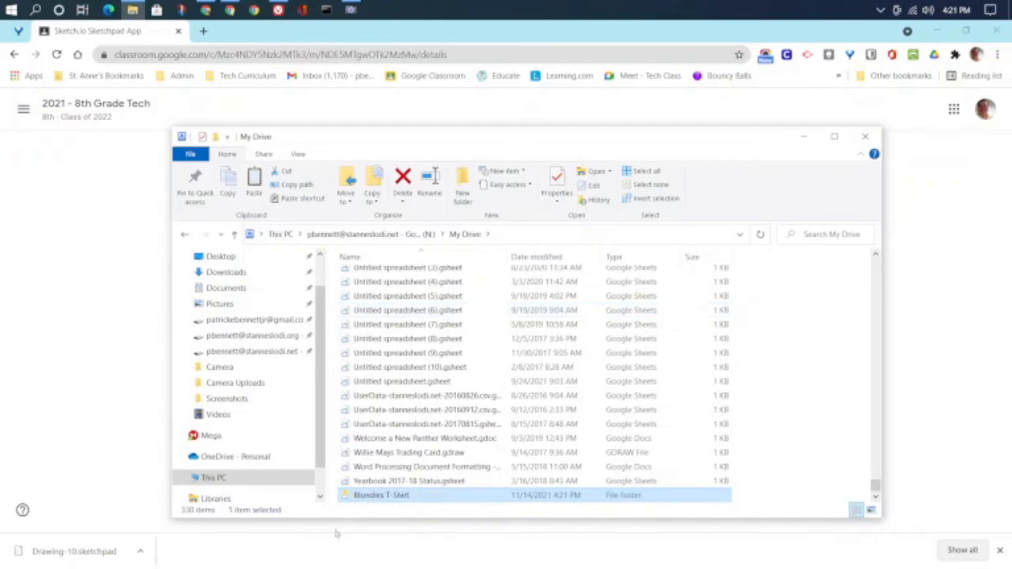
# Step: Paste Drawing-10.sketchpad into the Blondies T-Shirt folder and return to Classroom in Chrome
pyautogui.doubleClick(391, 496)
pyautogui.rightClick(423, 326)
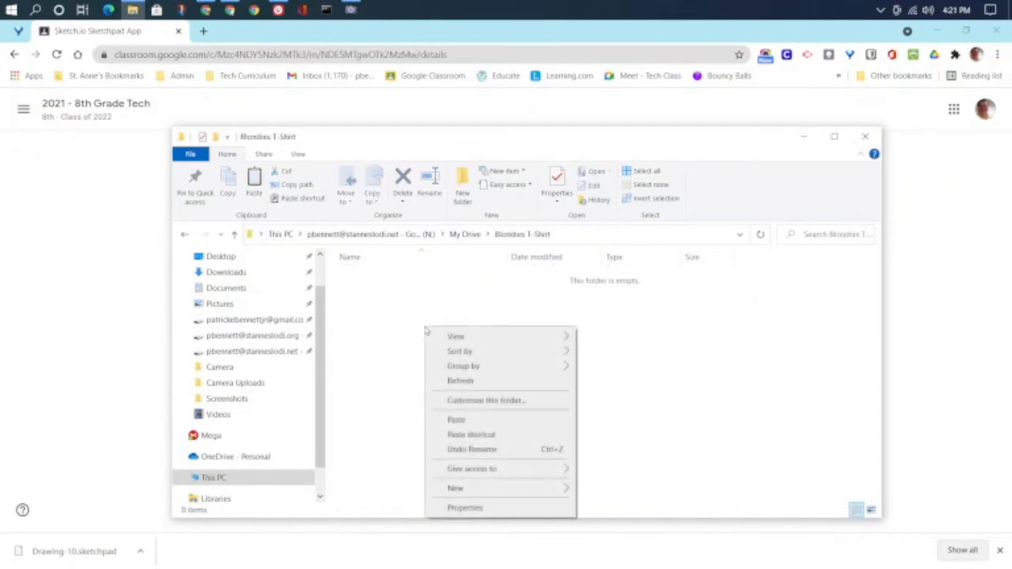
pyautogui.click(480, 418)
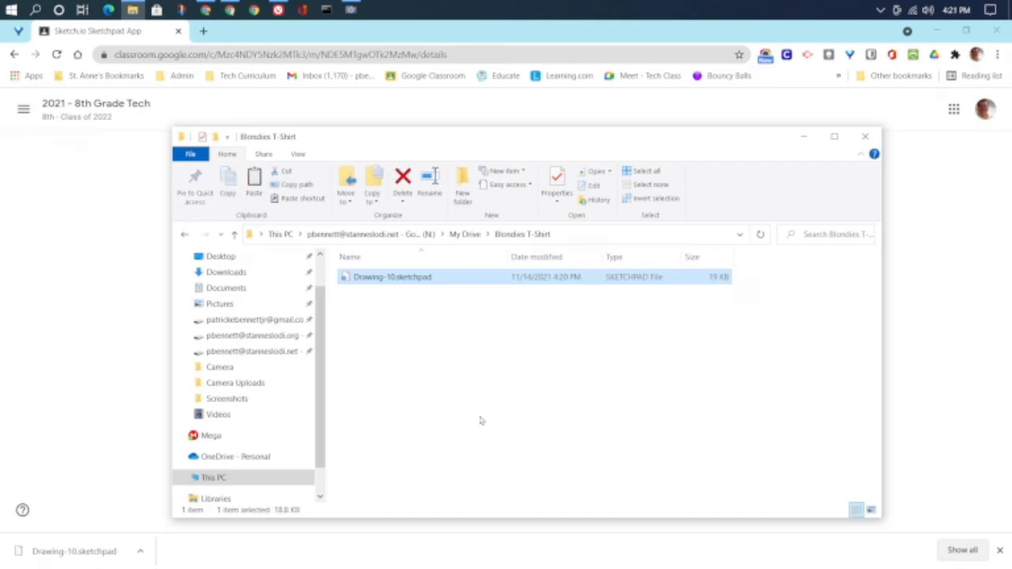
pyautogui.click(5, 369)
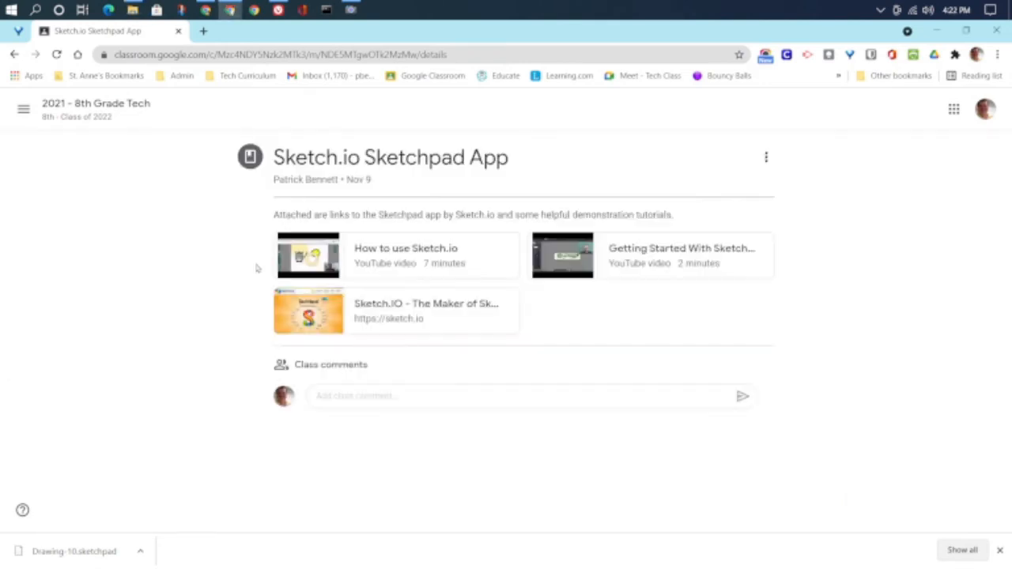
# Step: Load sketch.io in a new Chrome tab and choose the English Sketchpad
pyautogui.click(204, 32)
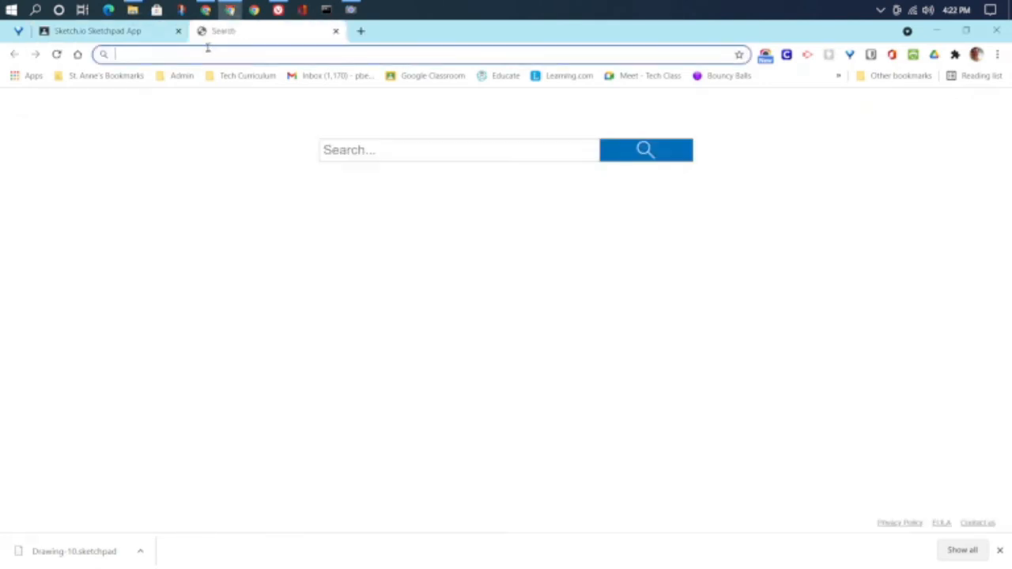
pyautogui.write('sketh')
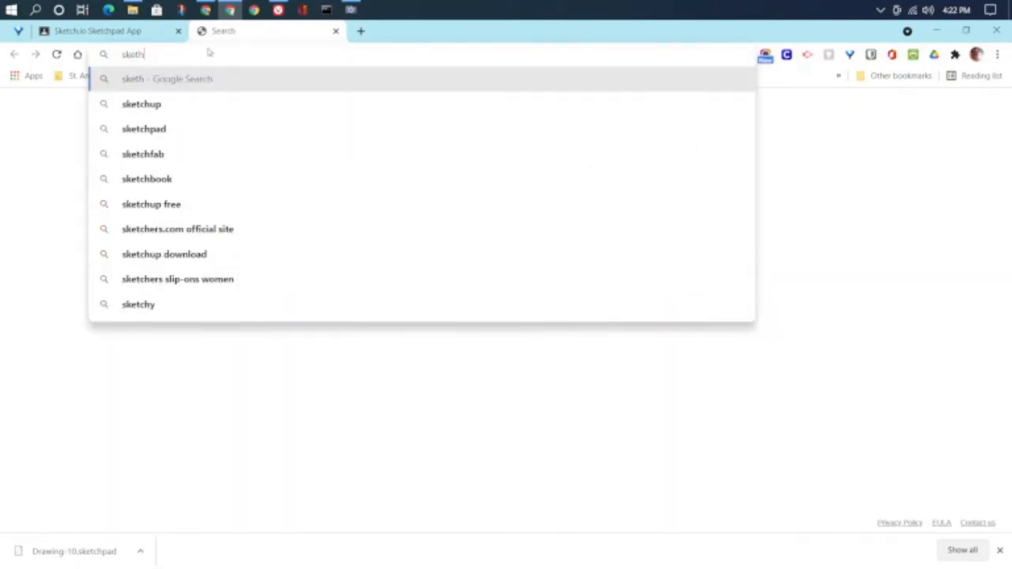
pyautogui.press('BackSpace')
pyautogui.write('ch.')
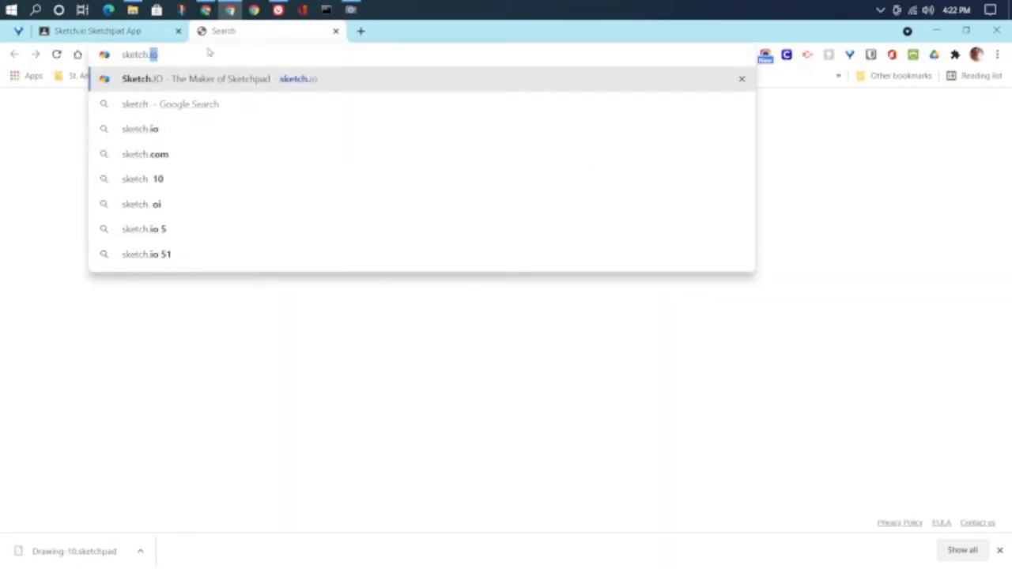
pyautogui.write('io')
pyautogui.press('Return')
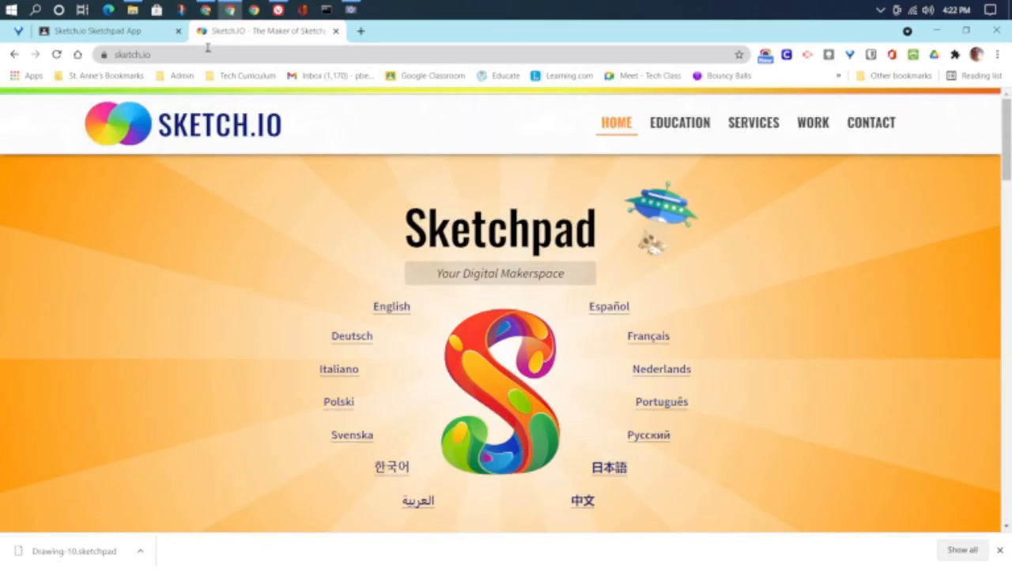
pyautogui.click(400, 312)
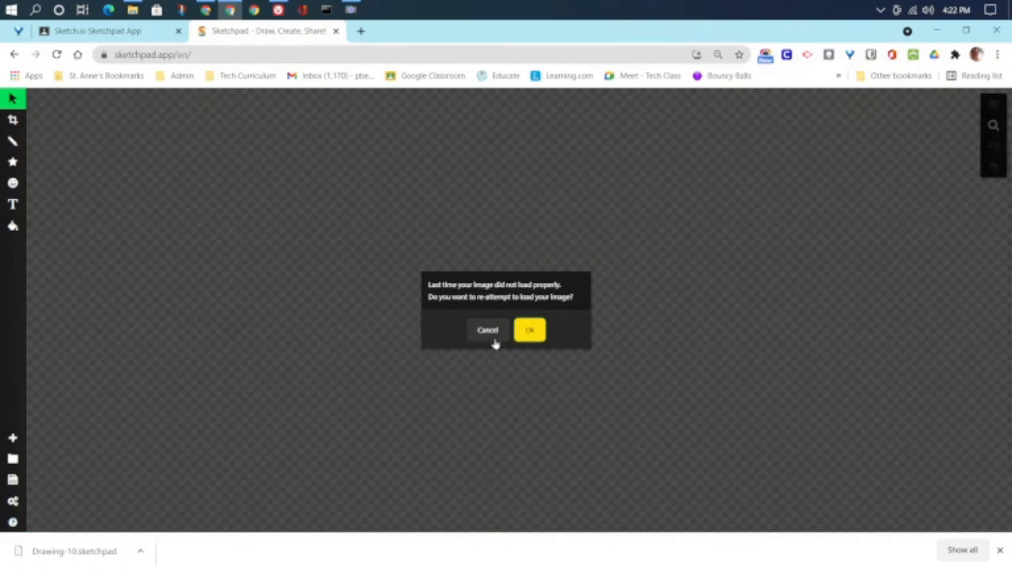
# Step: Decline reloading the last image, dismiss the upgrade offer, and show the saved drawings
pyautogui.click(492, 337)
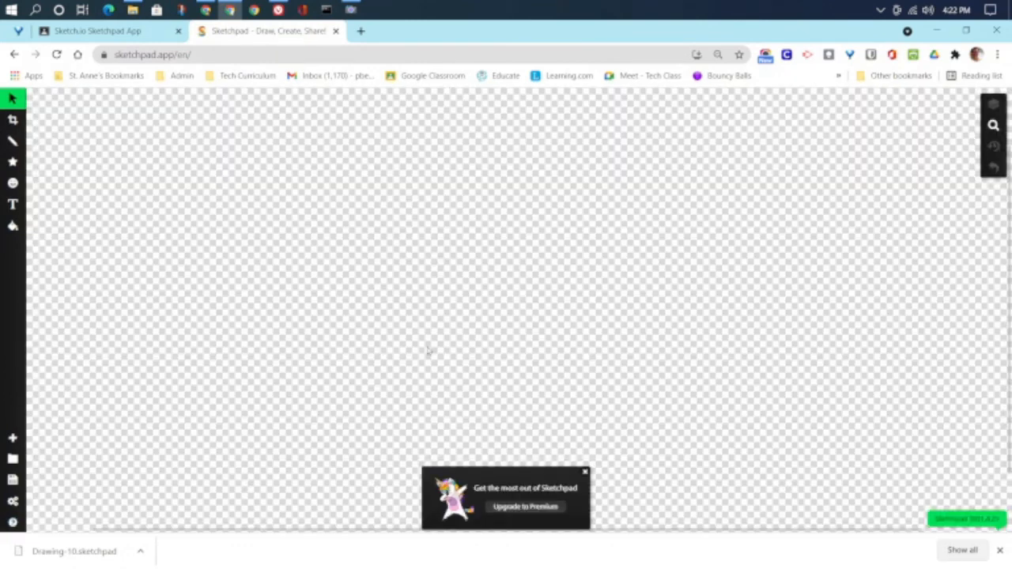
pyautogui.click(585, 473)
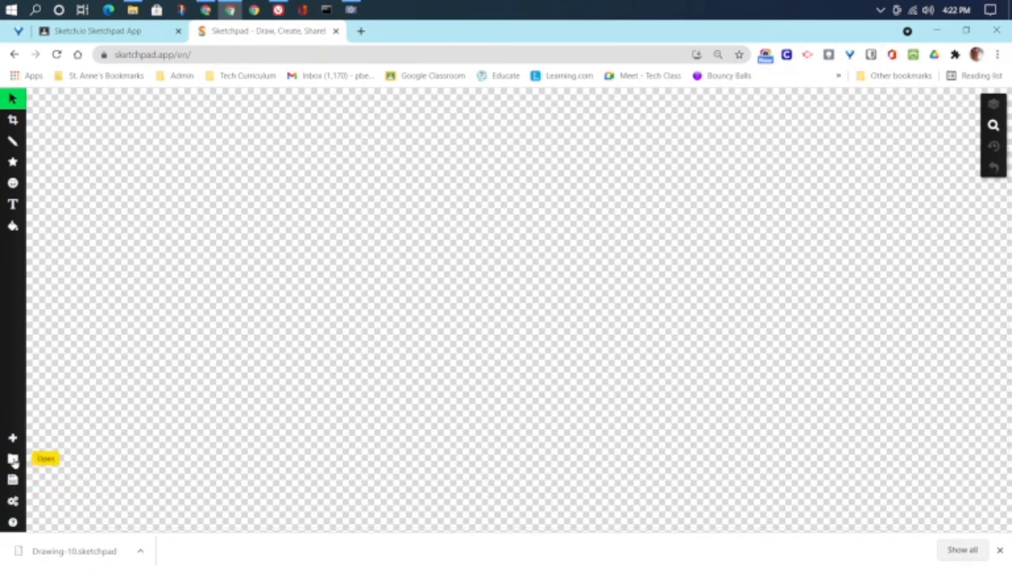
pyautogui.click(15, 462)
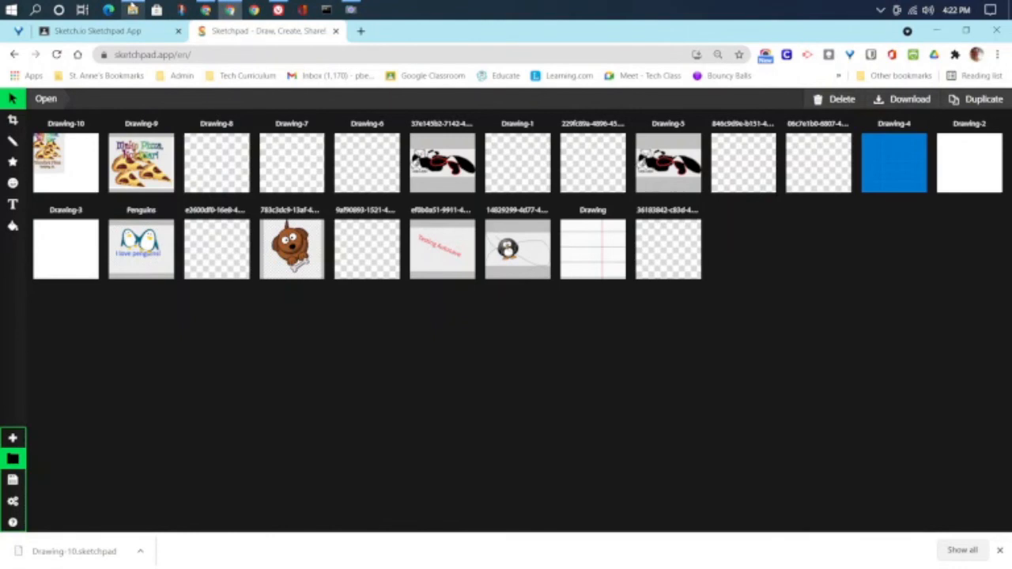
# Step: Drag Drawing-10.sketchpad from the Blondies T-Shirt folder into the gallery and load the pizza poster
pyautogui.click(132, 10)
pyautogui.moveTo(421, 147); pyautogui.dragTo(640, 155)
pyautogui.moveTo(608, 285)
pyautogui.mouseDown()
pyautogui.moveTo(302, 360)
pyautogui.moveTo(247, 362)
pyautogui.mouseUp()
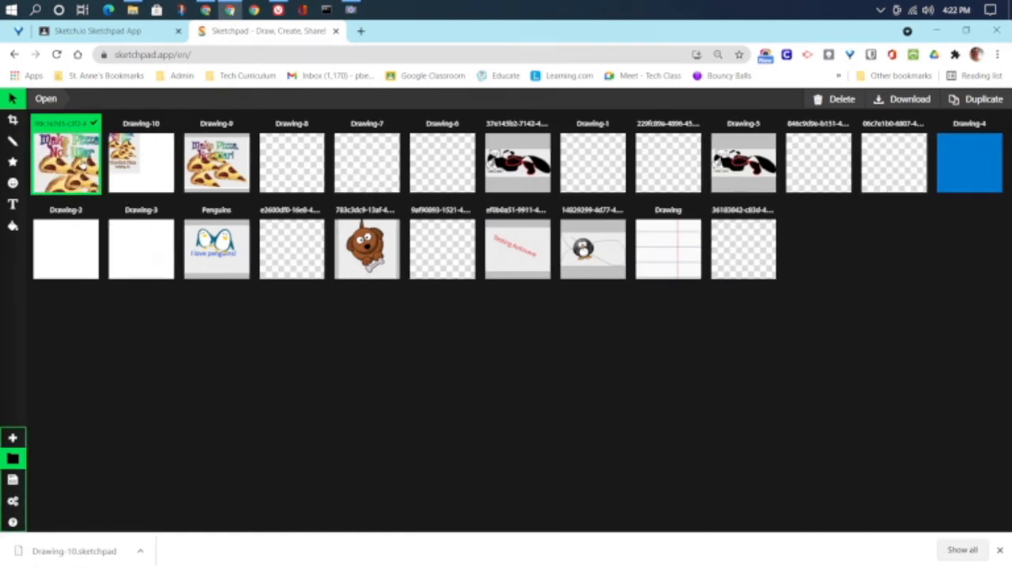
pyautogui.click(82, 163)
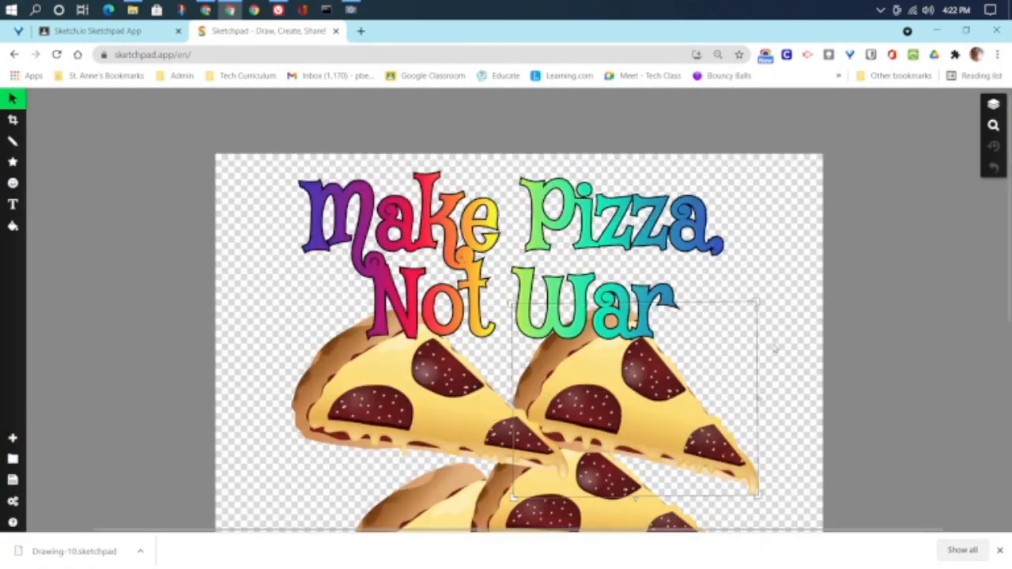
# Step: Scroll down and zoom out twice to show the poster from the rainbow title to 'Berkeley, CA'
pyautogui.scroll(-3, 774, 350)
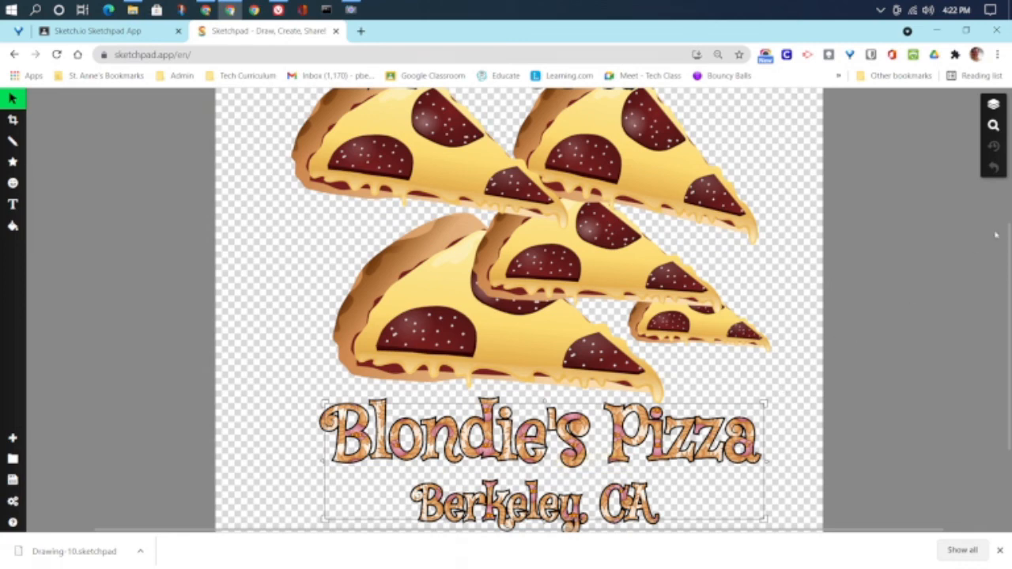
pyautogui.click(994, 130)
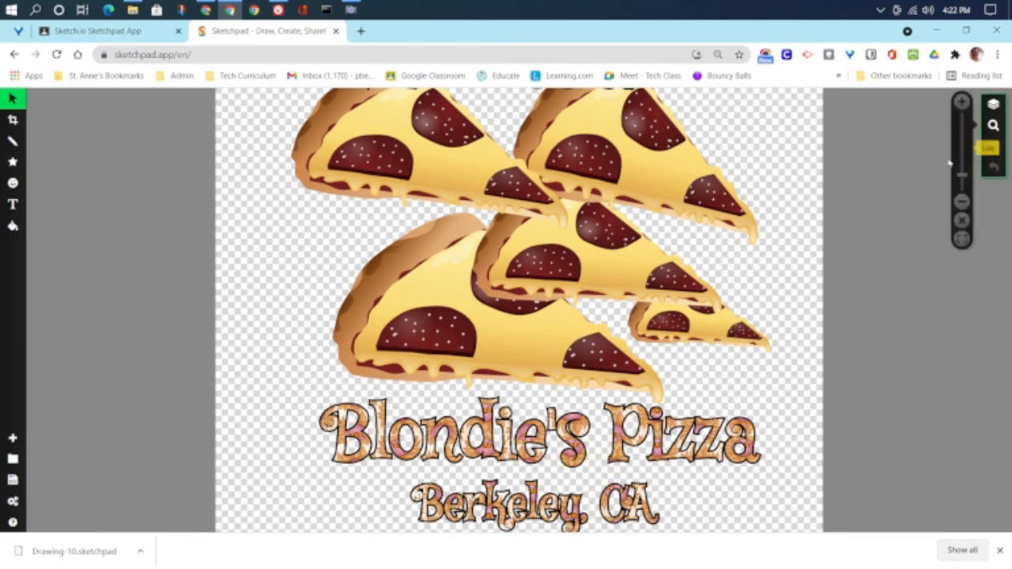
pyautogui.click(960, 204)
pyautogui.click(960, 203)
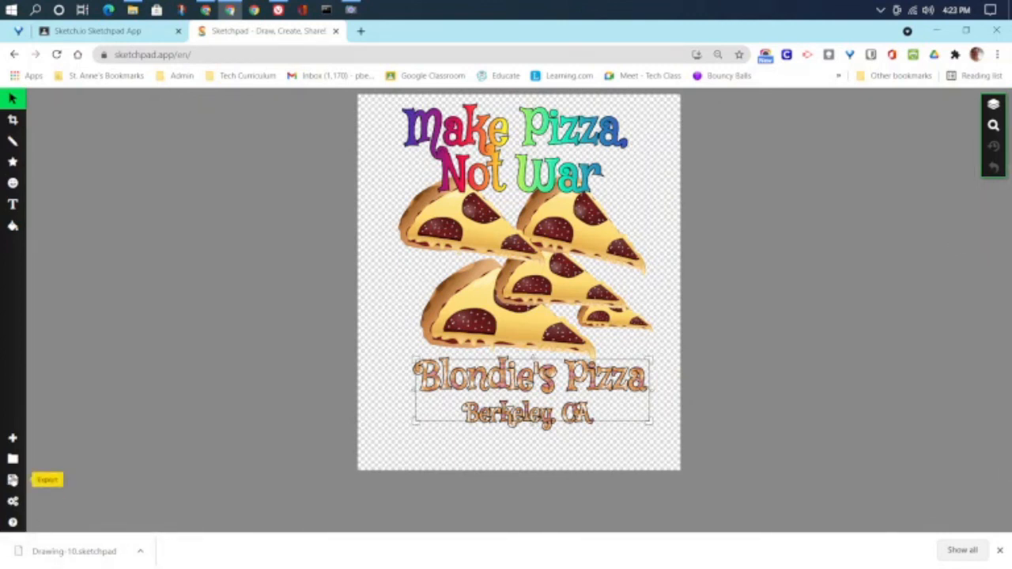
# Step: Download the pizza poster as a .PNG image and view the downloaded picture
pyautogui.click(13, 480)
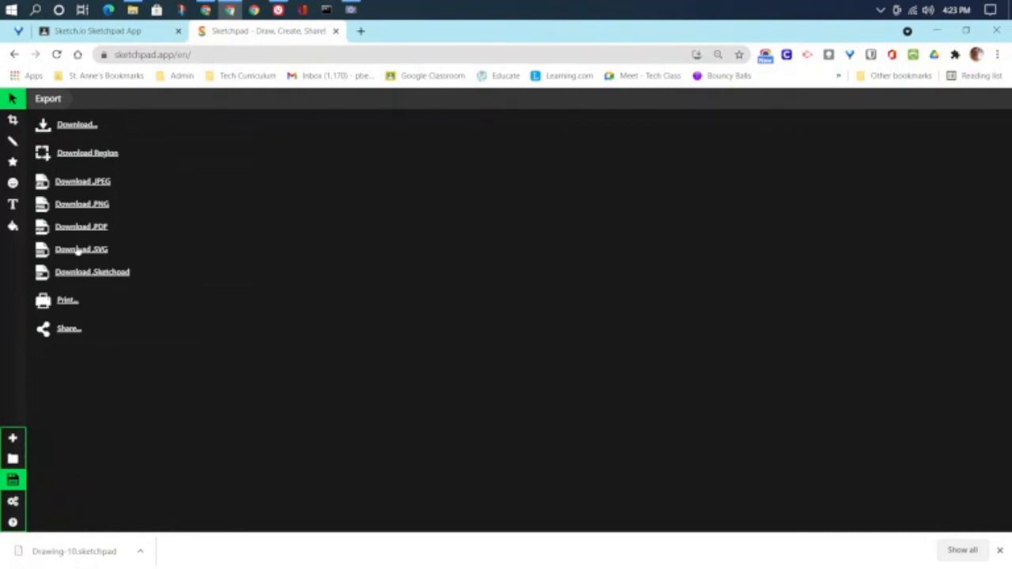
pyautogui.click(92, 205)
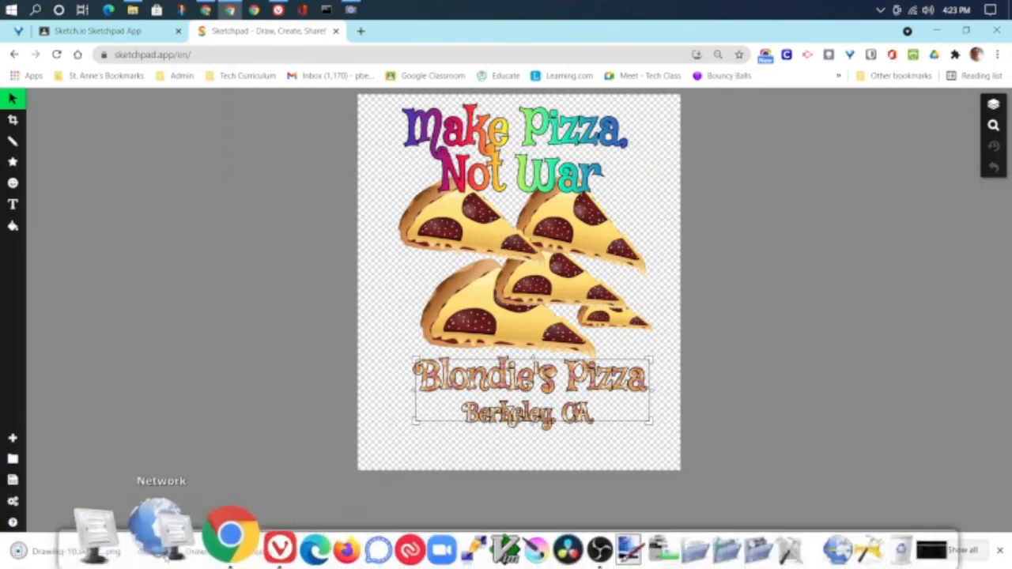
pyautogui.click(28, 546)
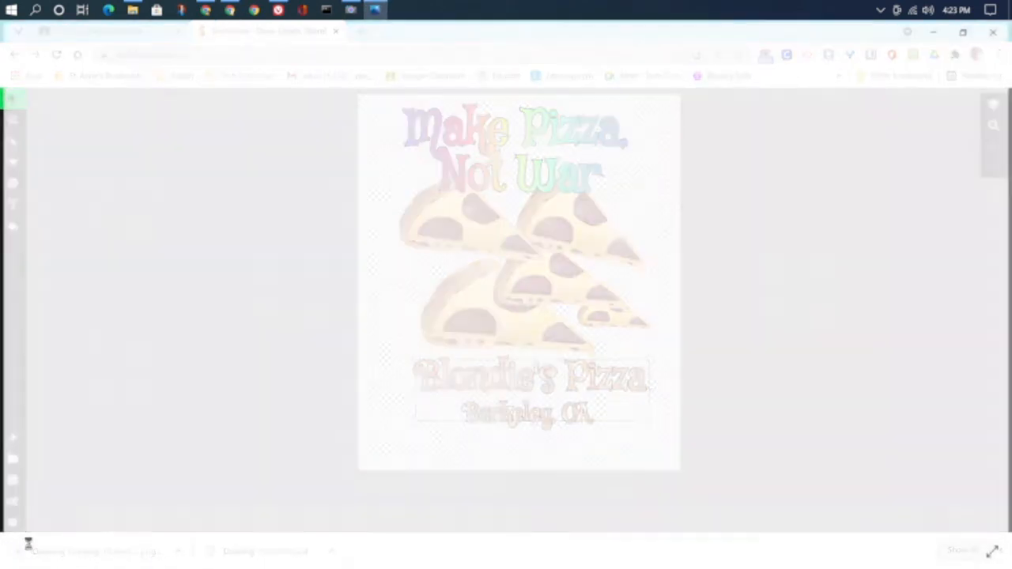